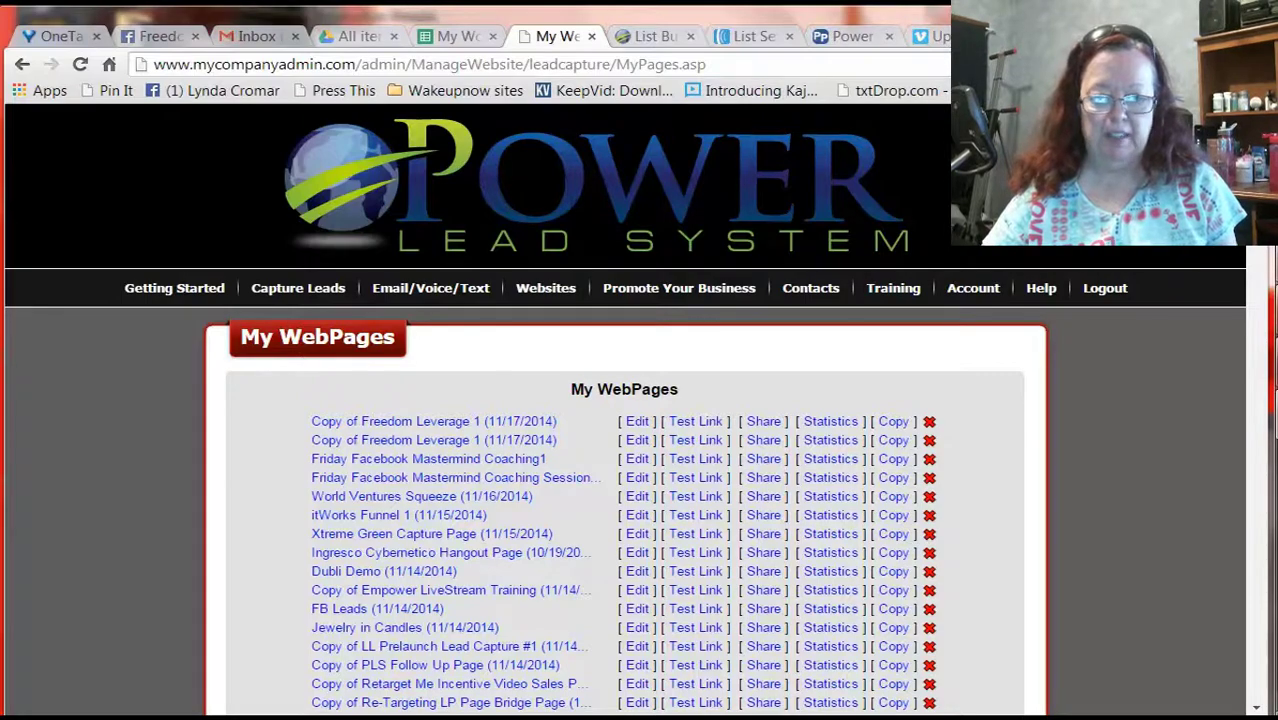
Open Manage SubDomains and start assigning FridayFacebookTraining1.withlynda.com to a webpage
drag(1245, 300, 1148, 120)
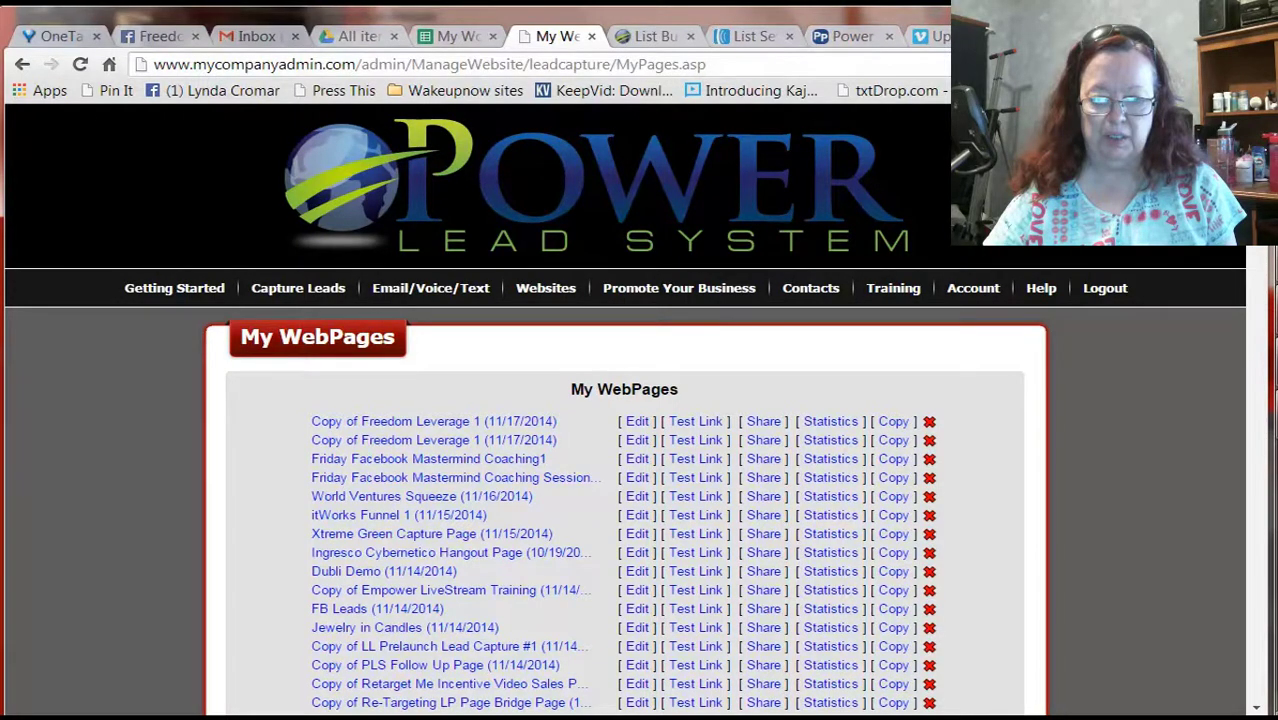
mouse_move(549, 298)
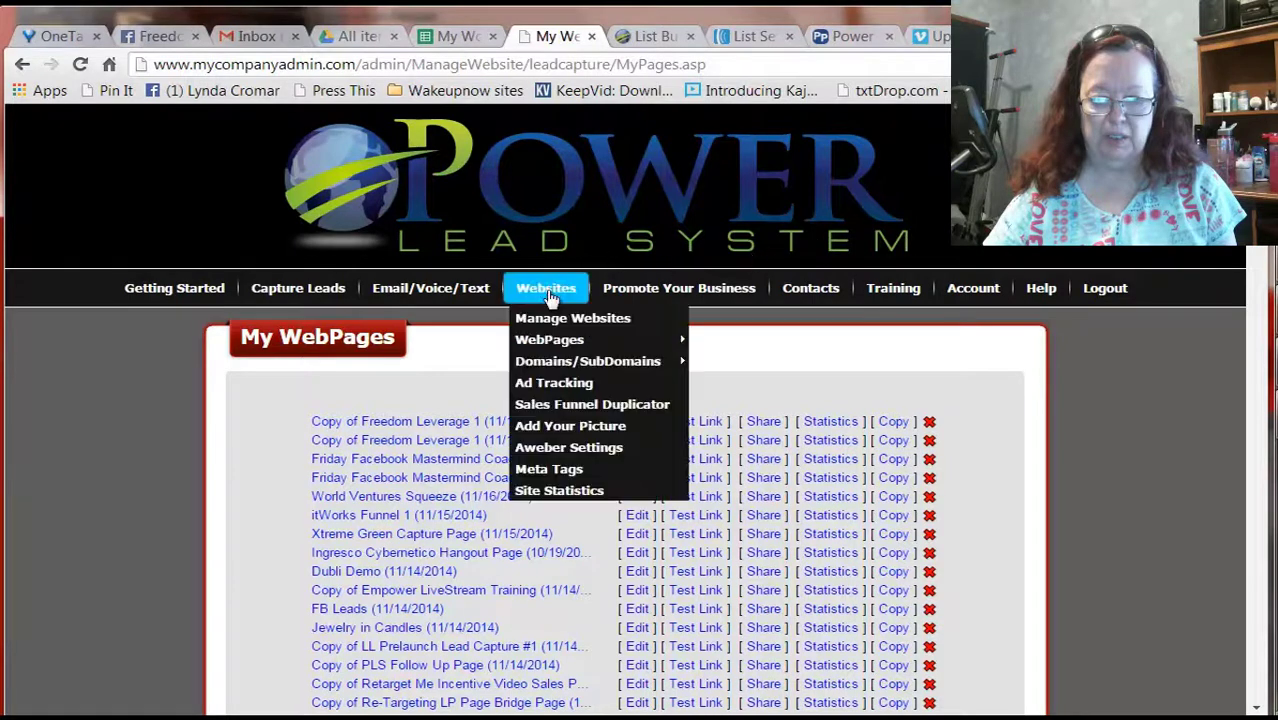
mouse_move(565, 366)
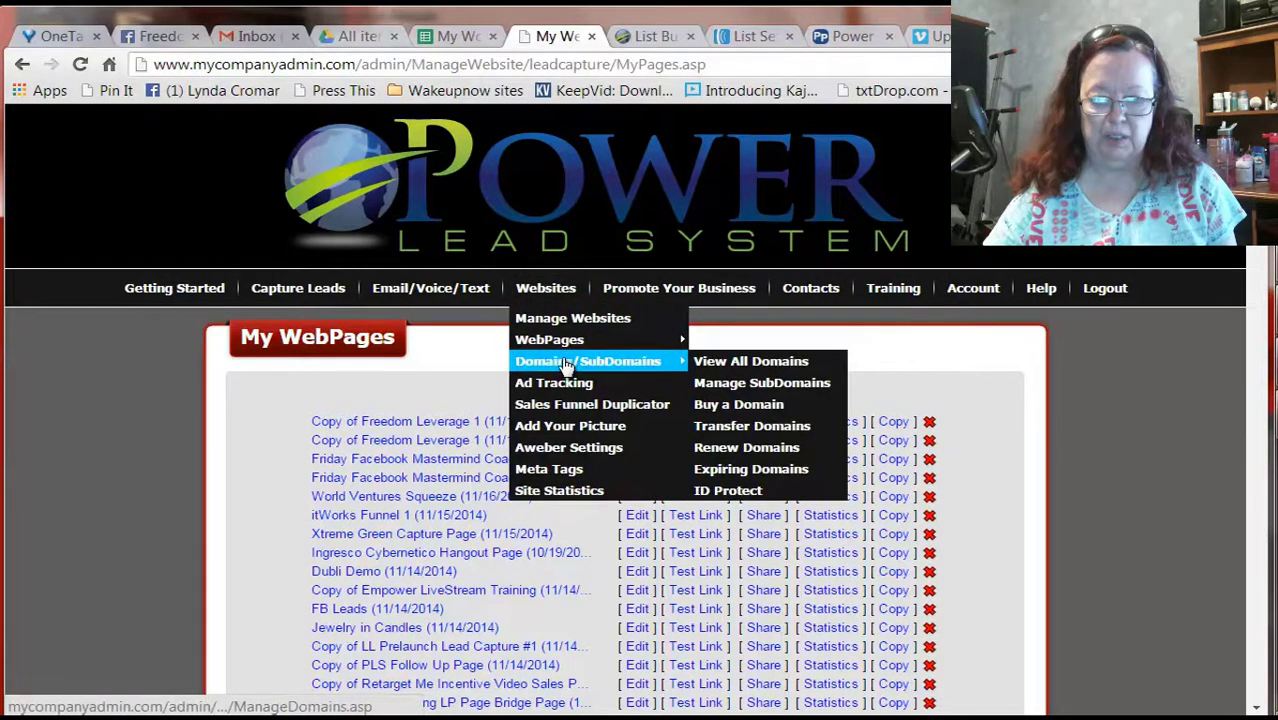
click(705, 382)
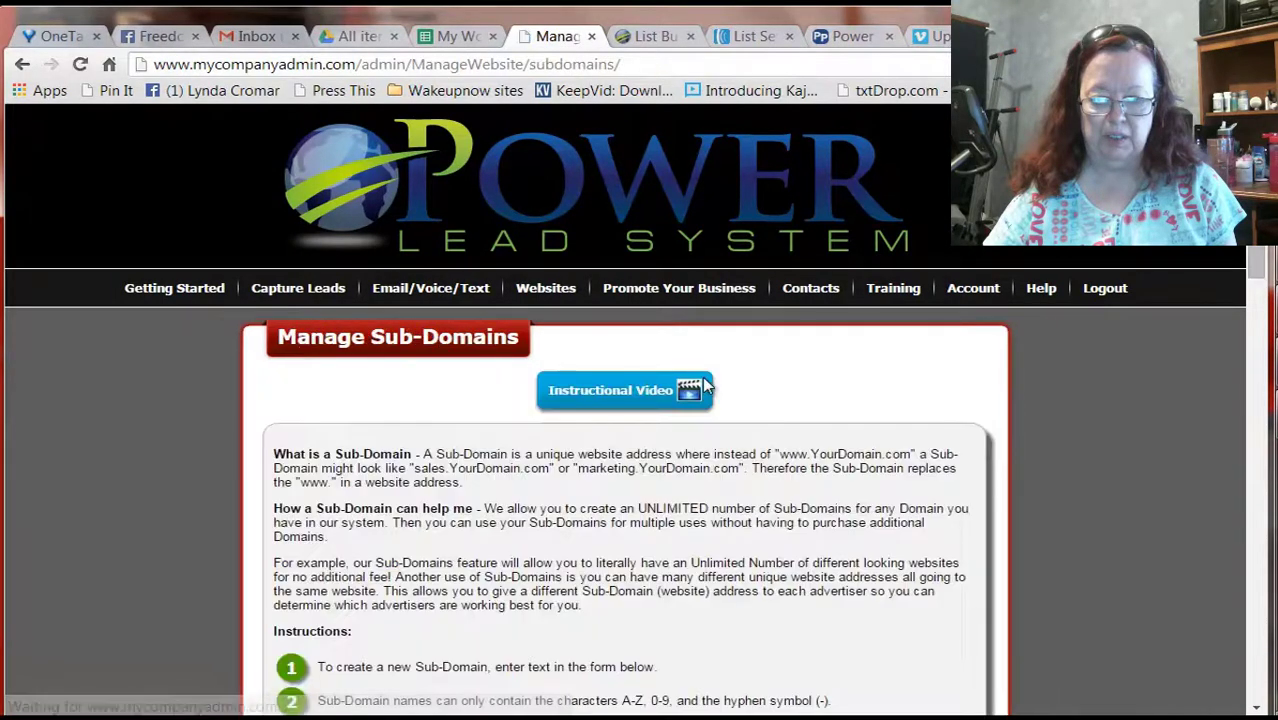
scroll(1262, 336, down, 5)
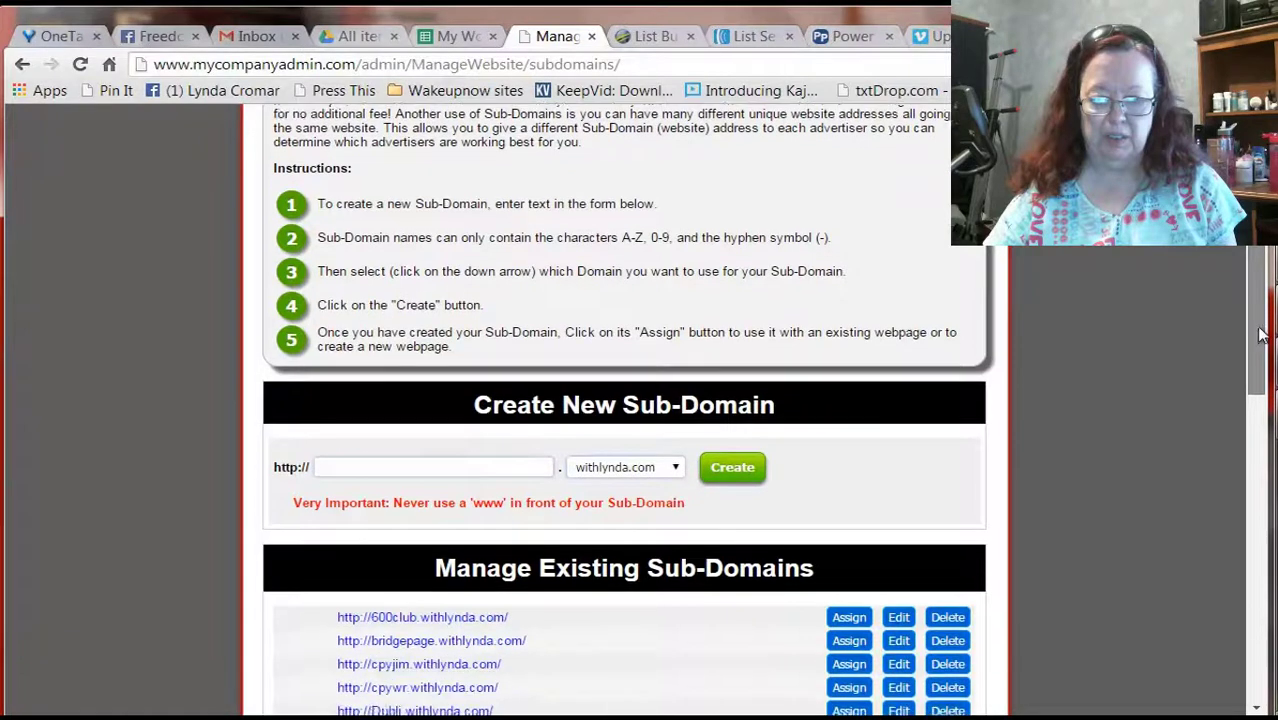
scroll(1262, 340, down, 2)
scroll(1200, 330, up, 1)
click(494, 371)
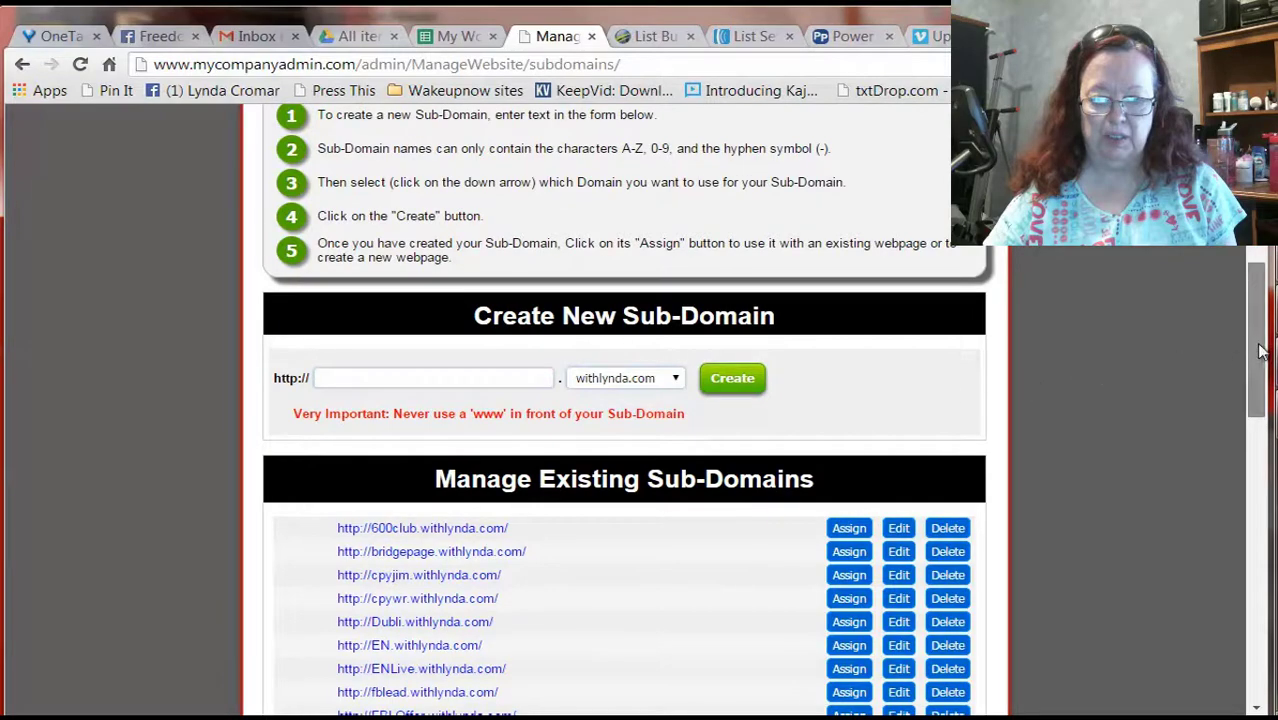
drag(1256, 352, 1265, 508)
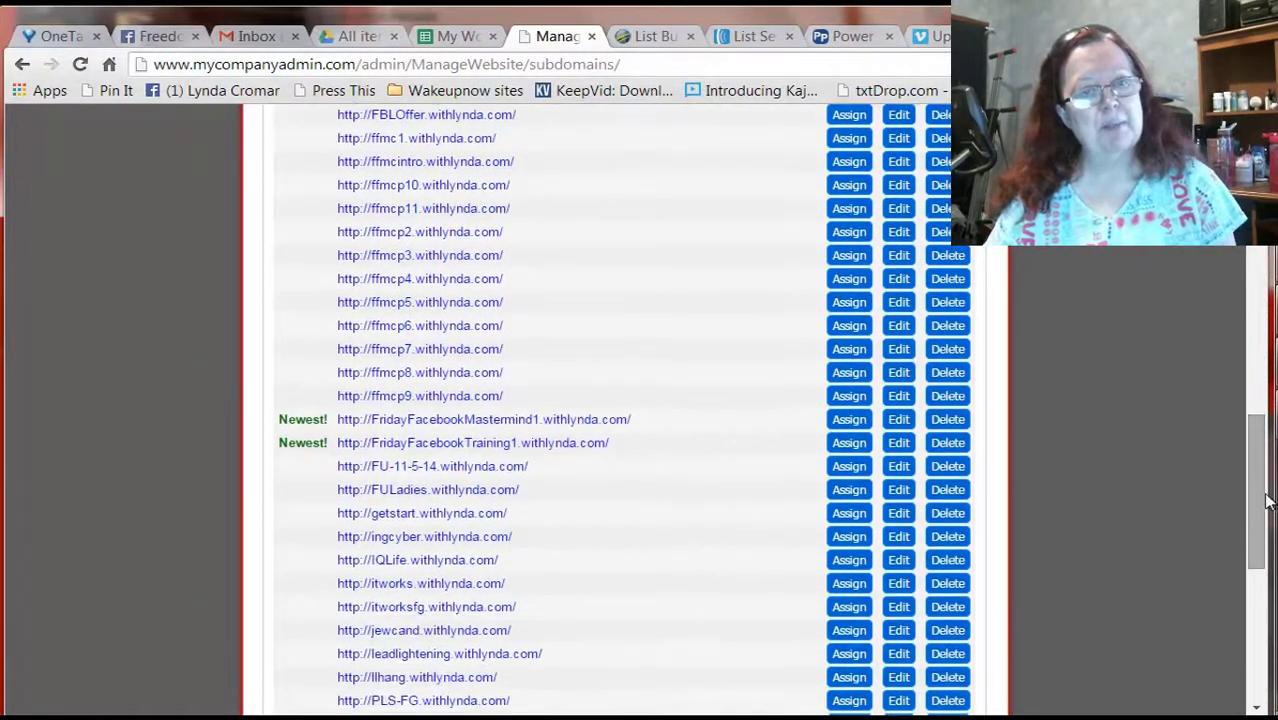
click(847, 452)
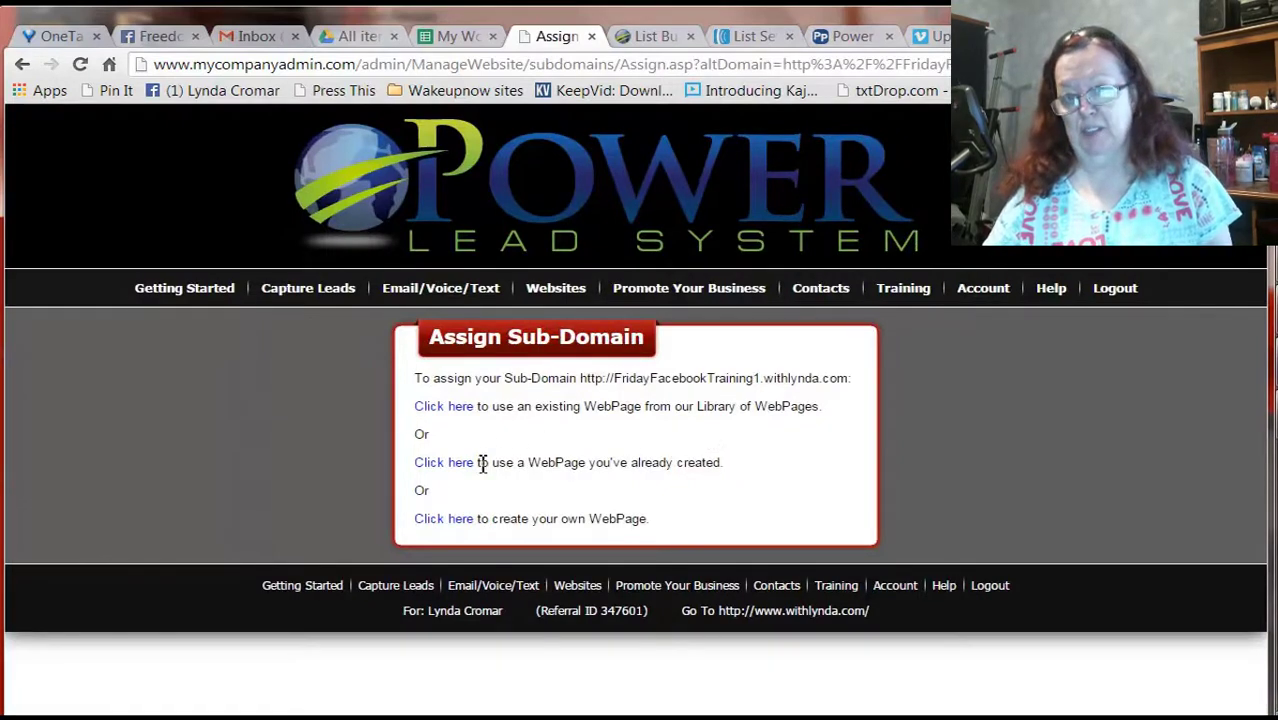
Pick the created webpage Copy of Freedom Leverage 1 (11/17/2014) and save it for the subdomain
click(446, 407)
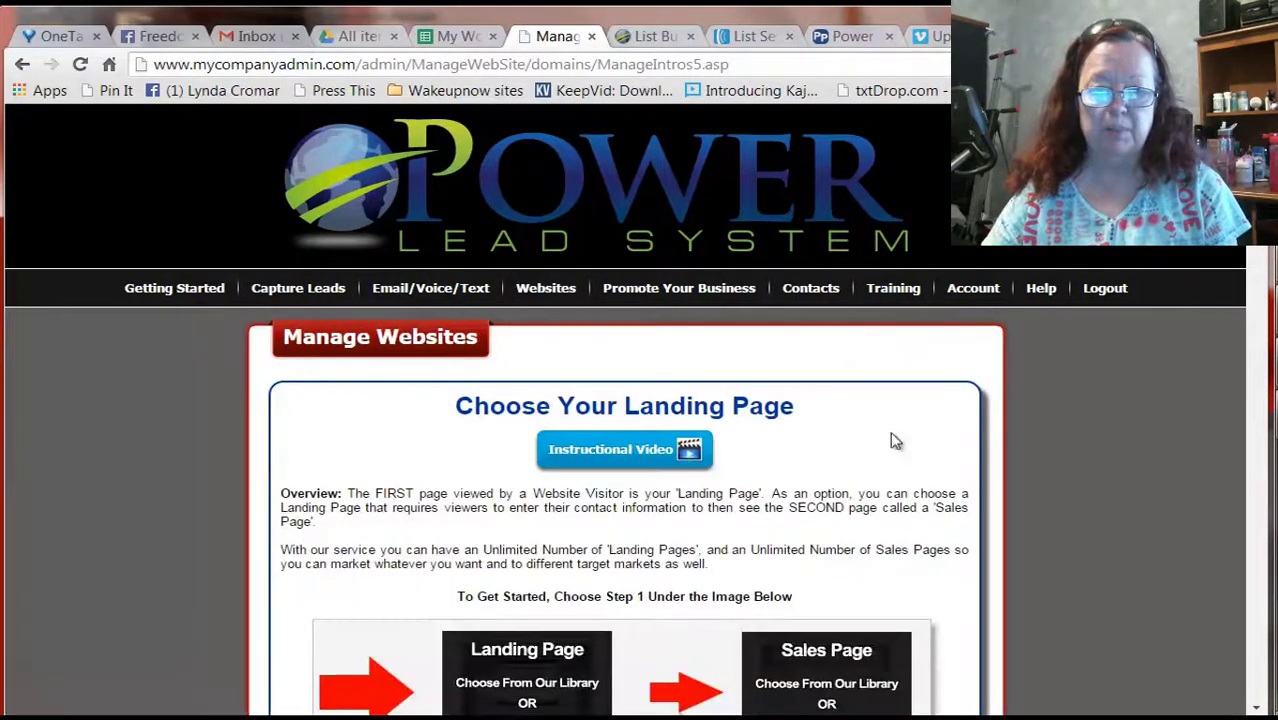
mouse_move(1041, 290)
scroll(948, 197, down, 6)
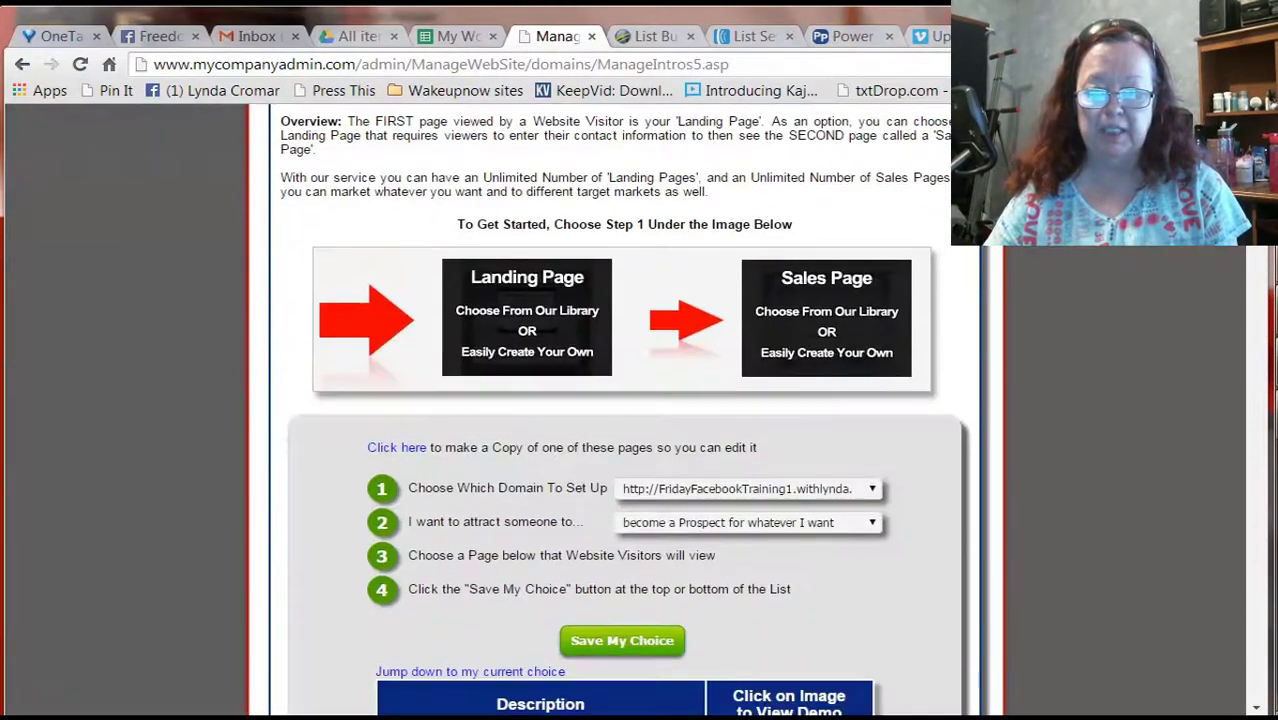
scroll(624, 410, down, 6)
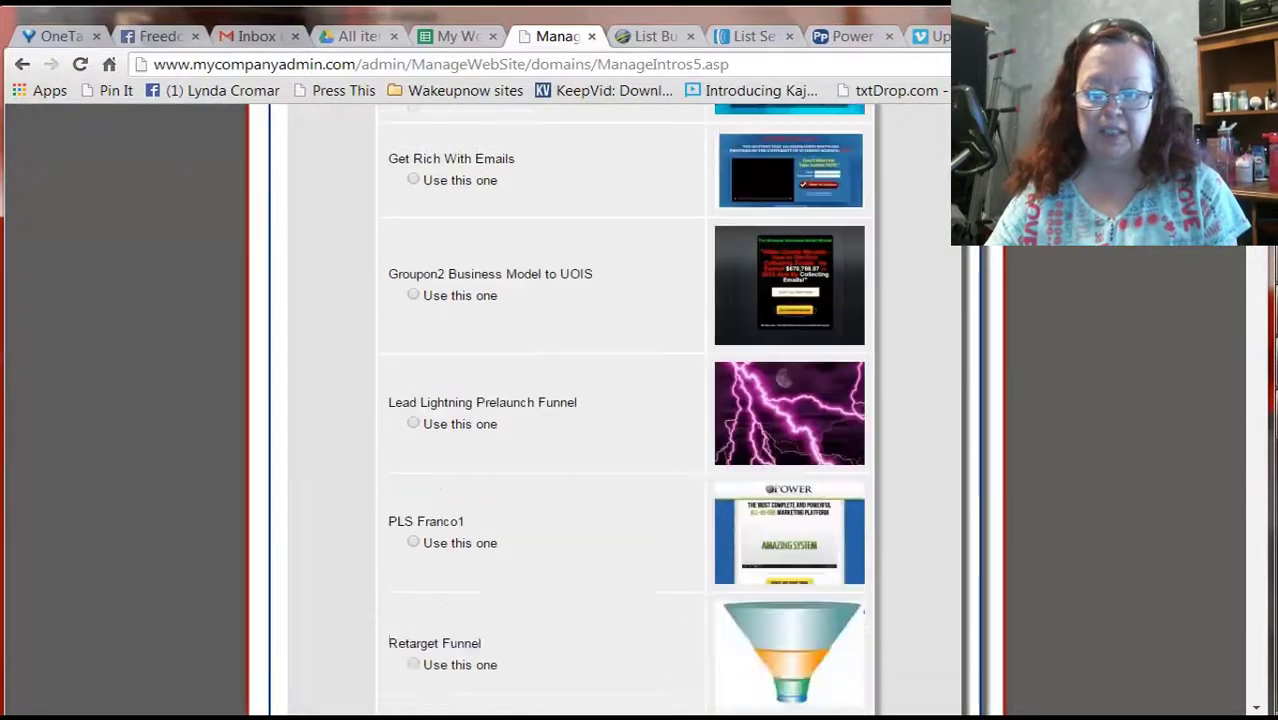
scroll(624, 410, down, 3)
scroll(1253, 247, down, 20)
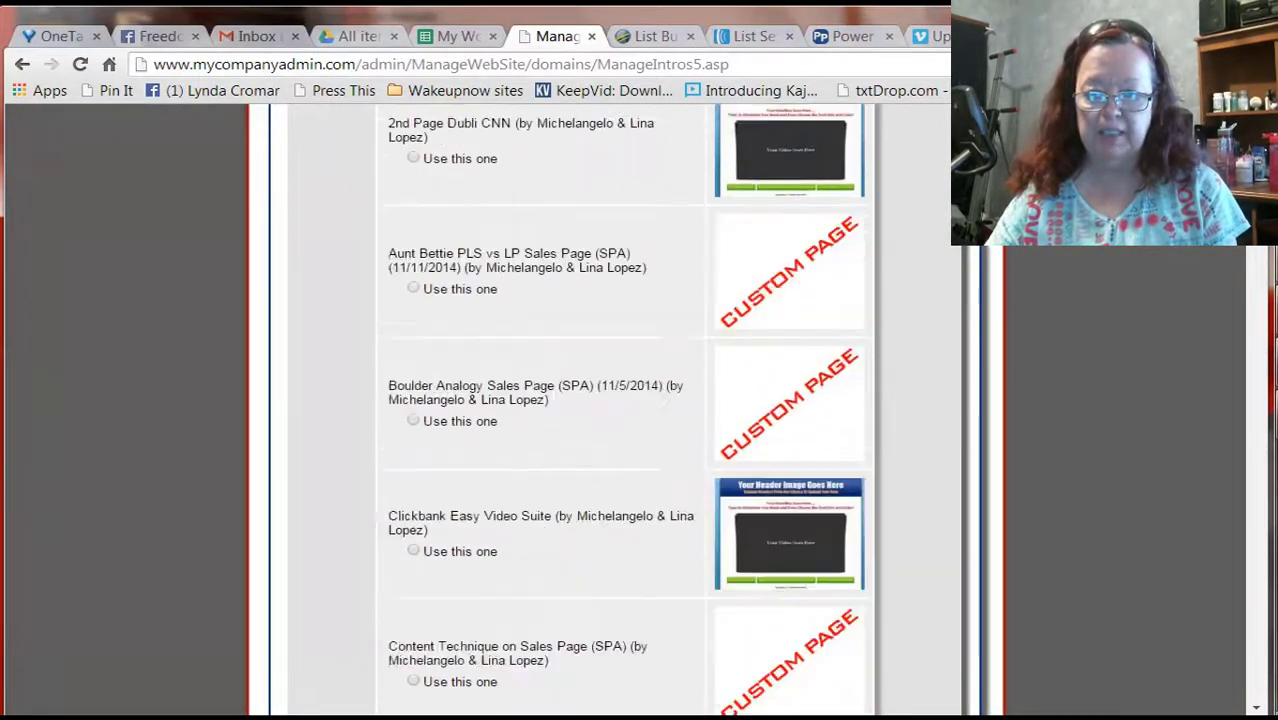
drag(1253, 247, 1235, 526)
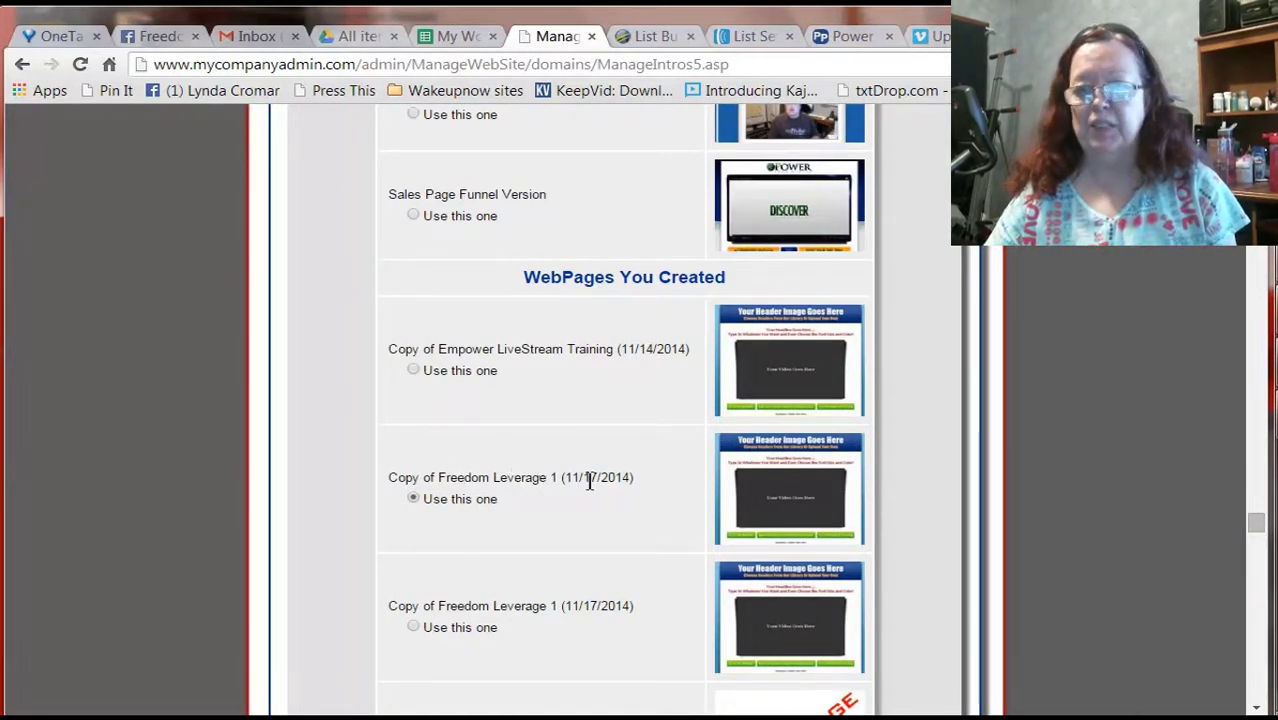
drag(1256, 530, 1256, 688)
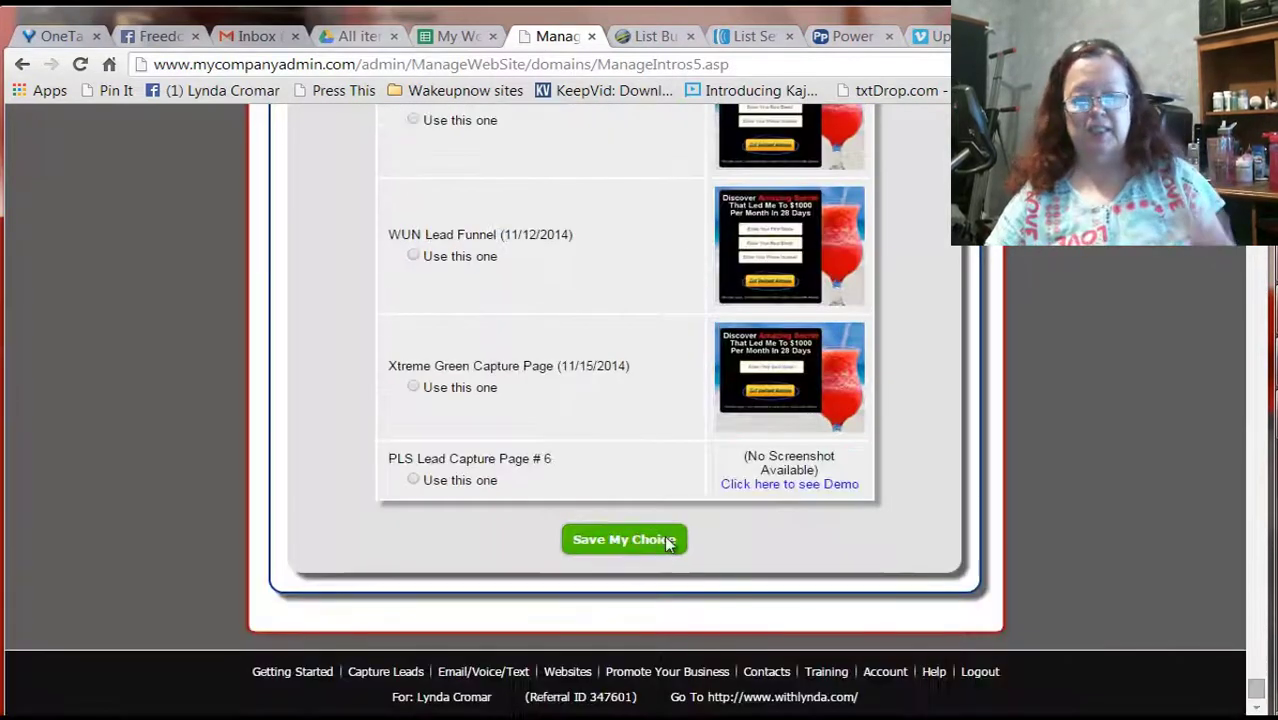
click(658, 546)
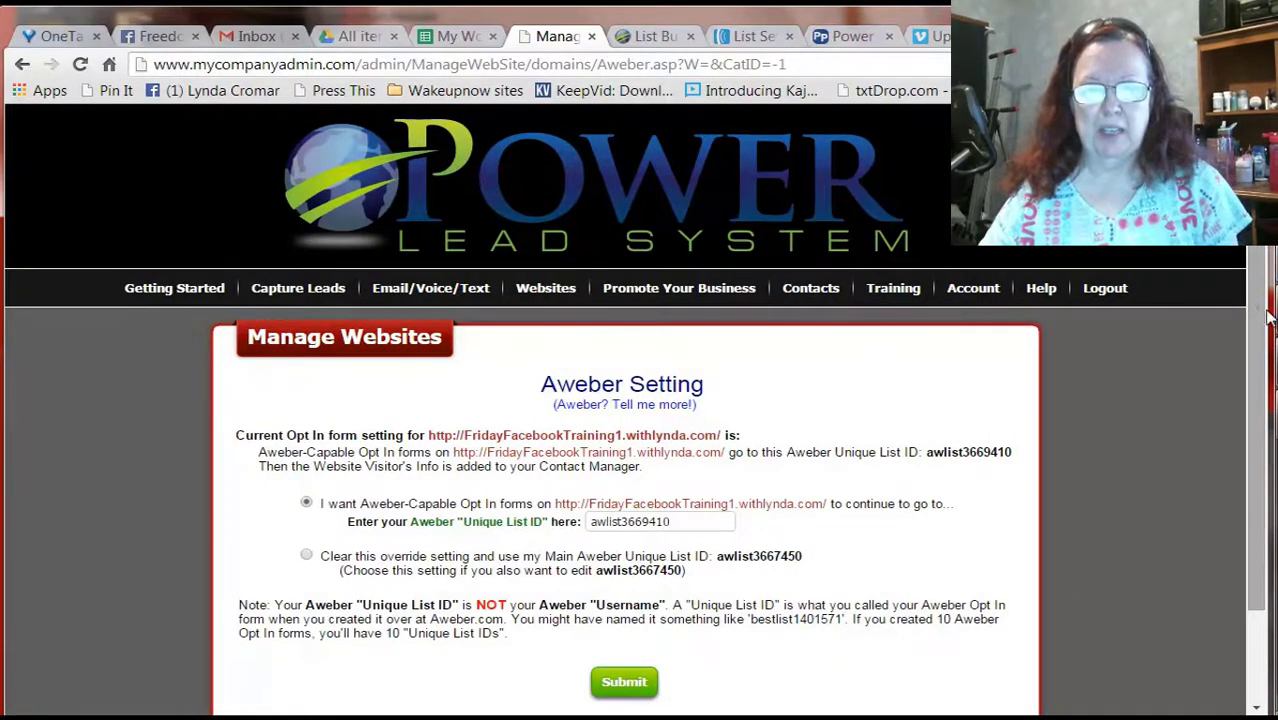
Submit the existing Aweber list setting and save the preset follow-up page as the sales page
drag(1268, 318, 1264, 372)
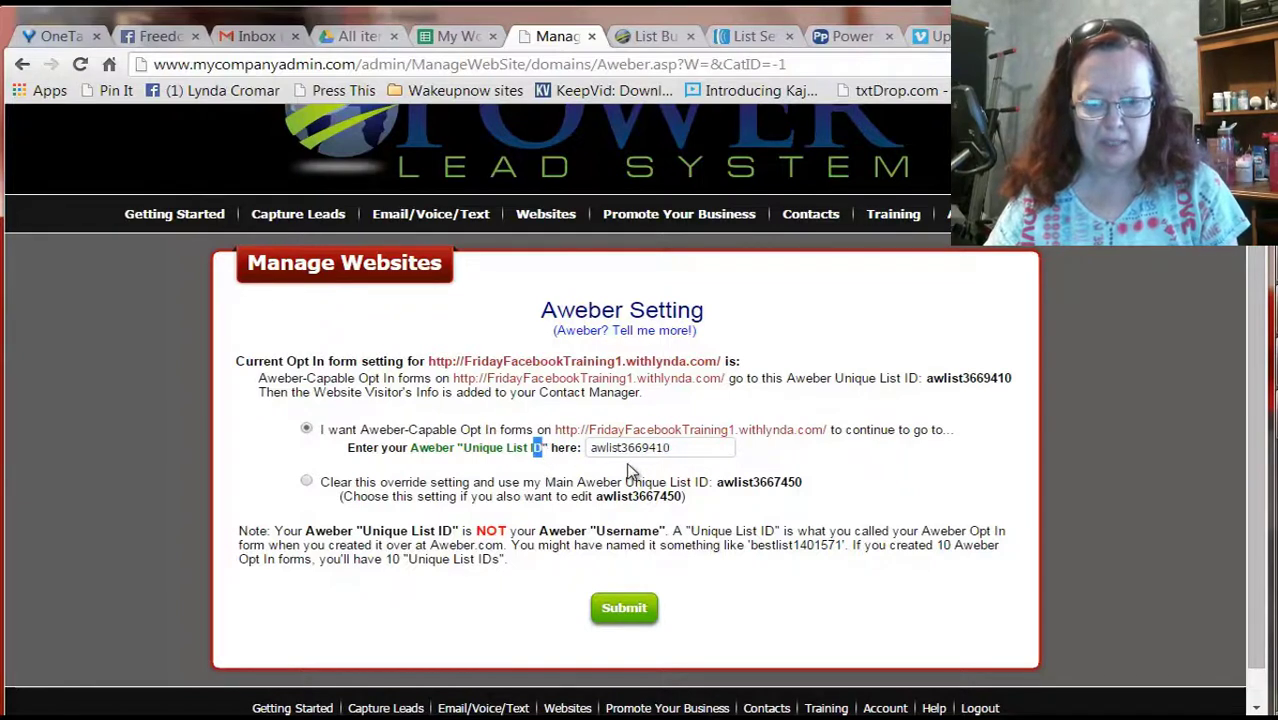
click(625, 609)
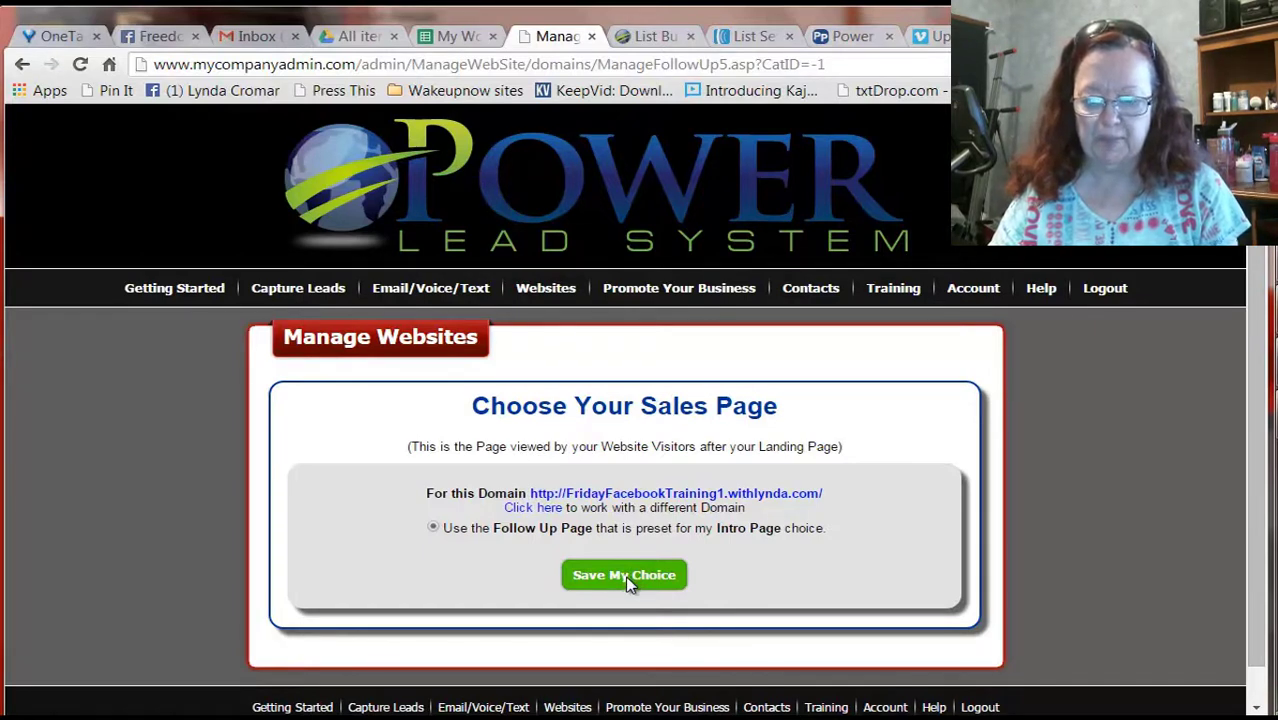
click(626, 576)
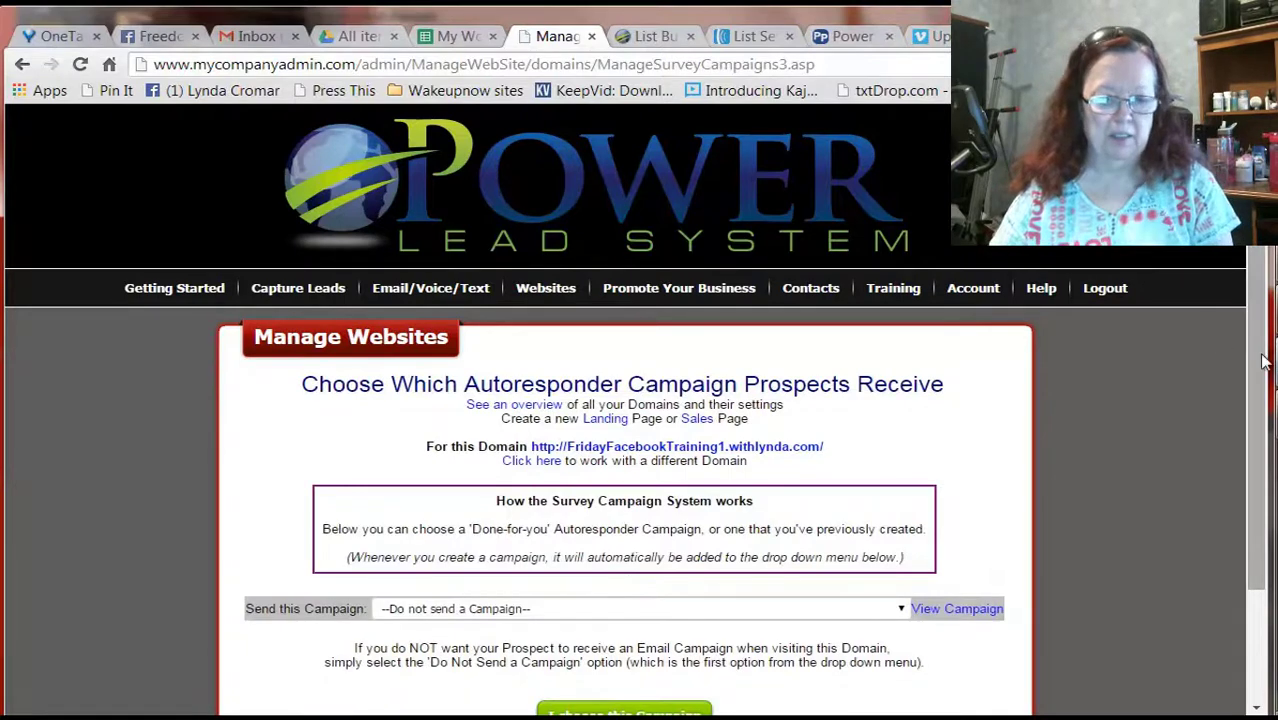
Choose Power Lead System Opportunity Campaign as the subdomain's autoresponder campaign
drag(1261, 360, 1260, 494)
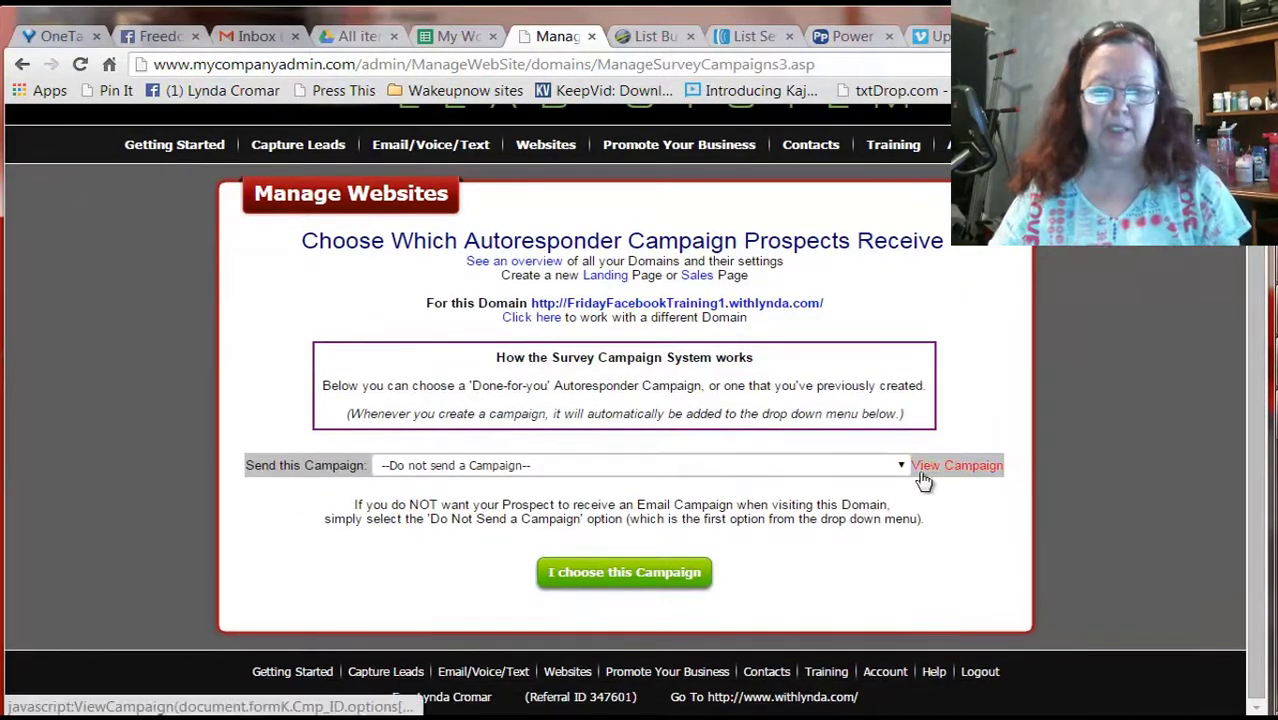
click(905, 468)
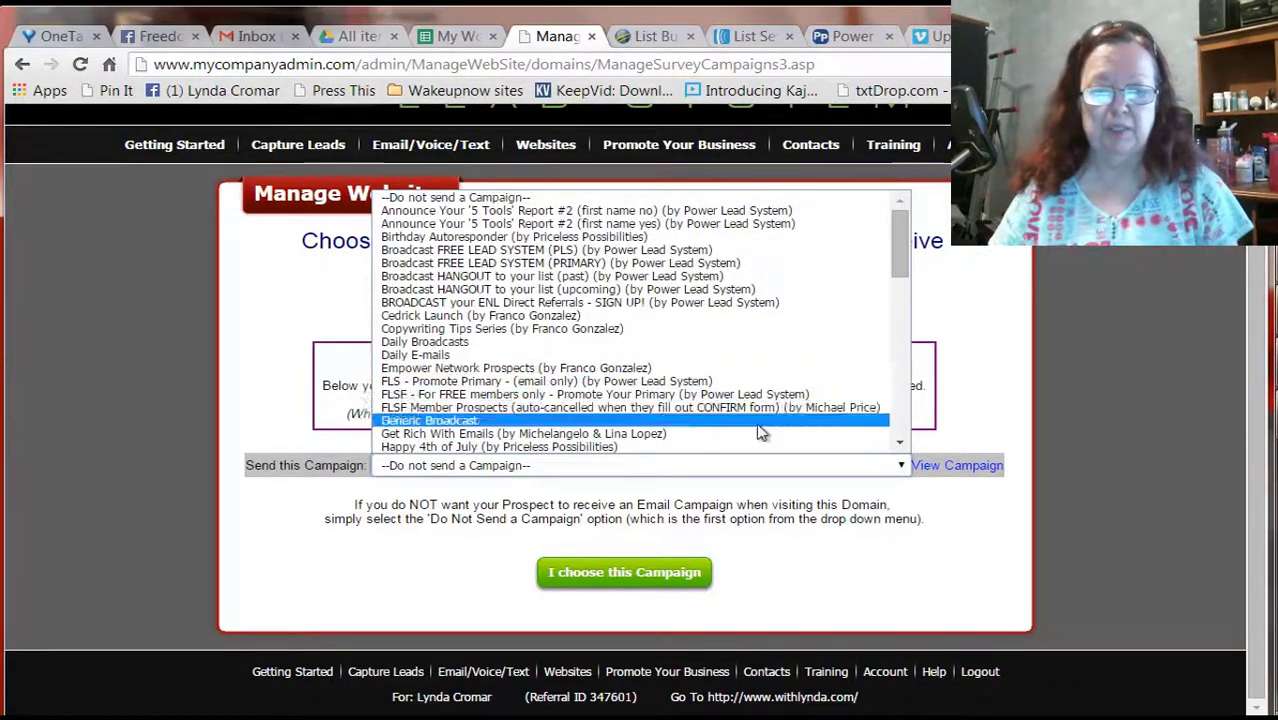
drag(900, 262, 892, 392)
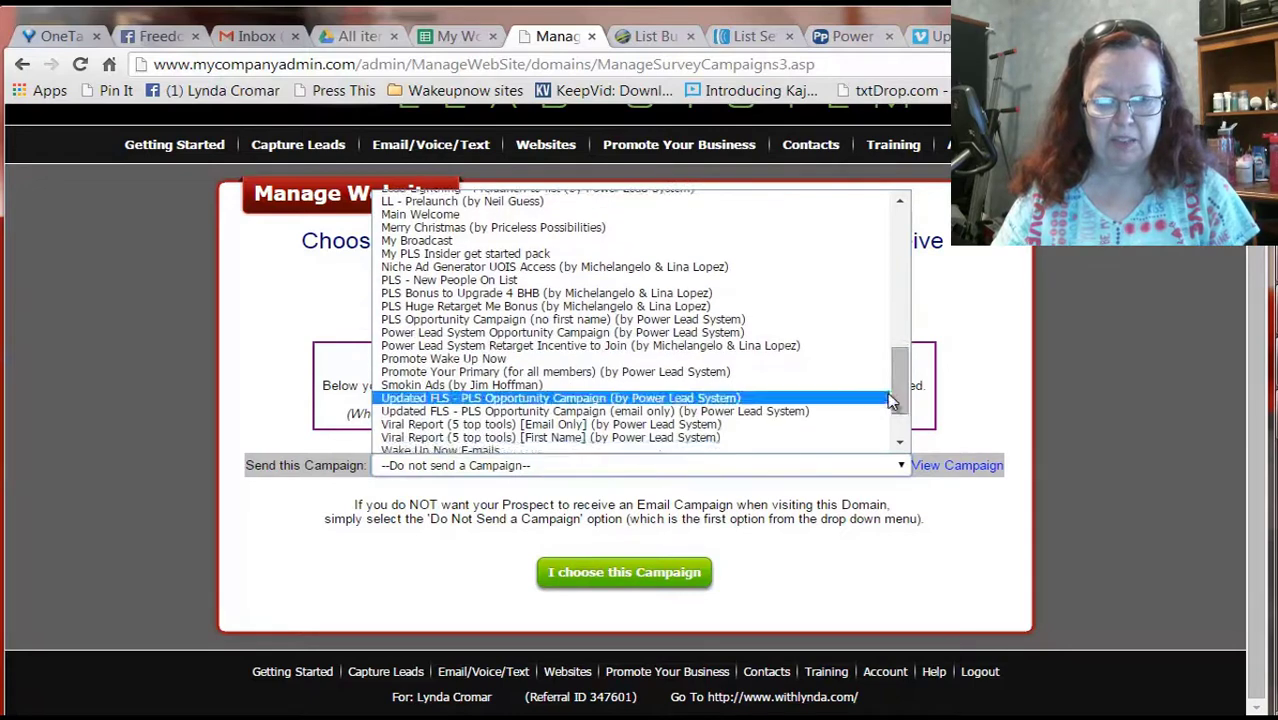
click(585, 332)
click(586, 586)
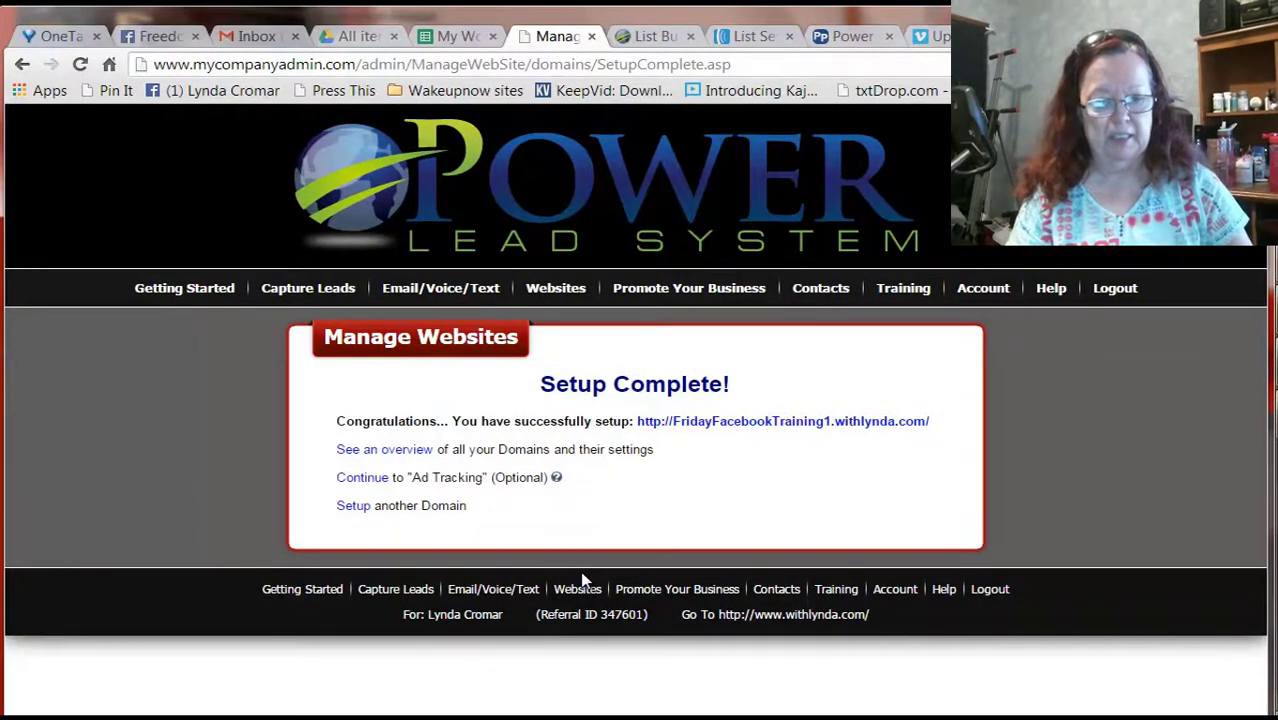
Check the live FridayFacebookTraining1.withlynda.com capture page, then go back to Setup Complete
click(811, 424)
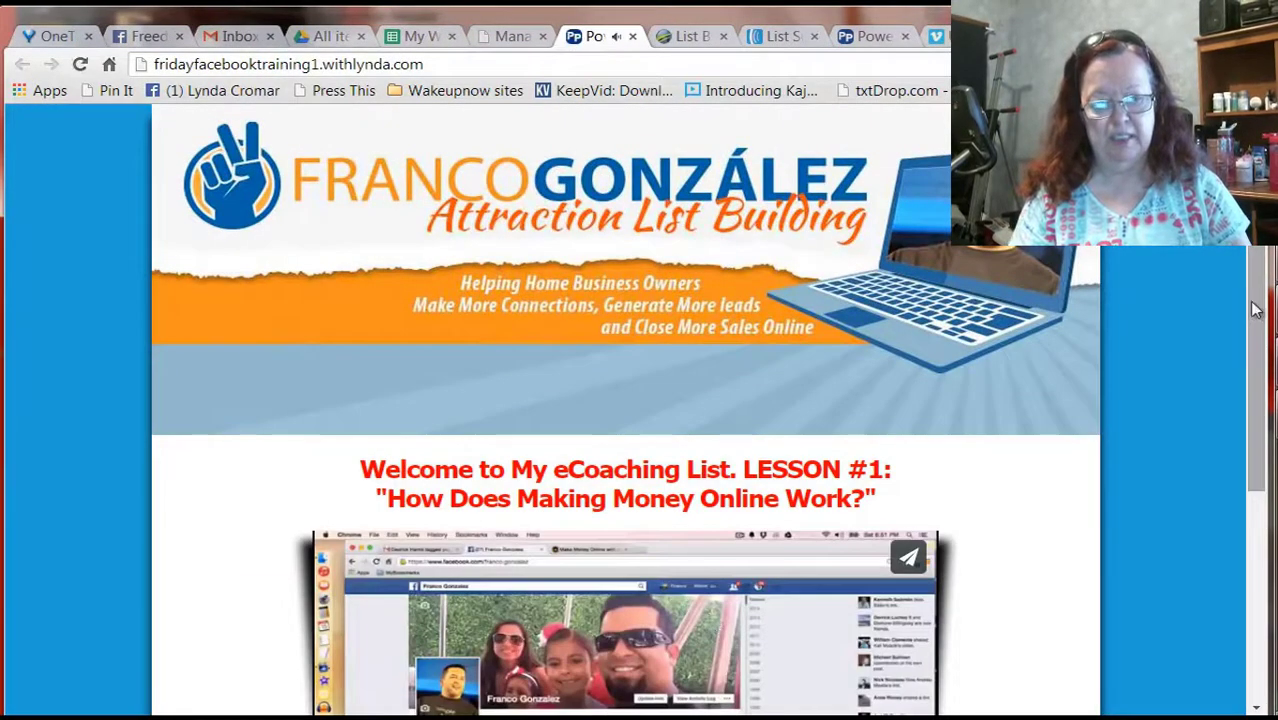
scroll(1253, 363, down, 1)
drag(1253, 363, 1248, 532)
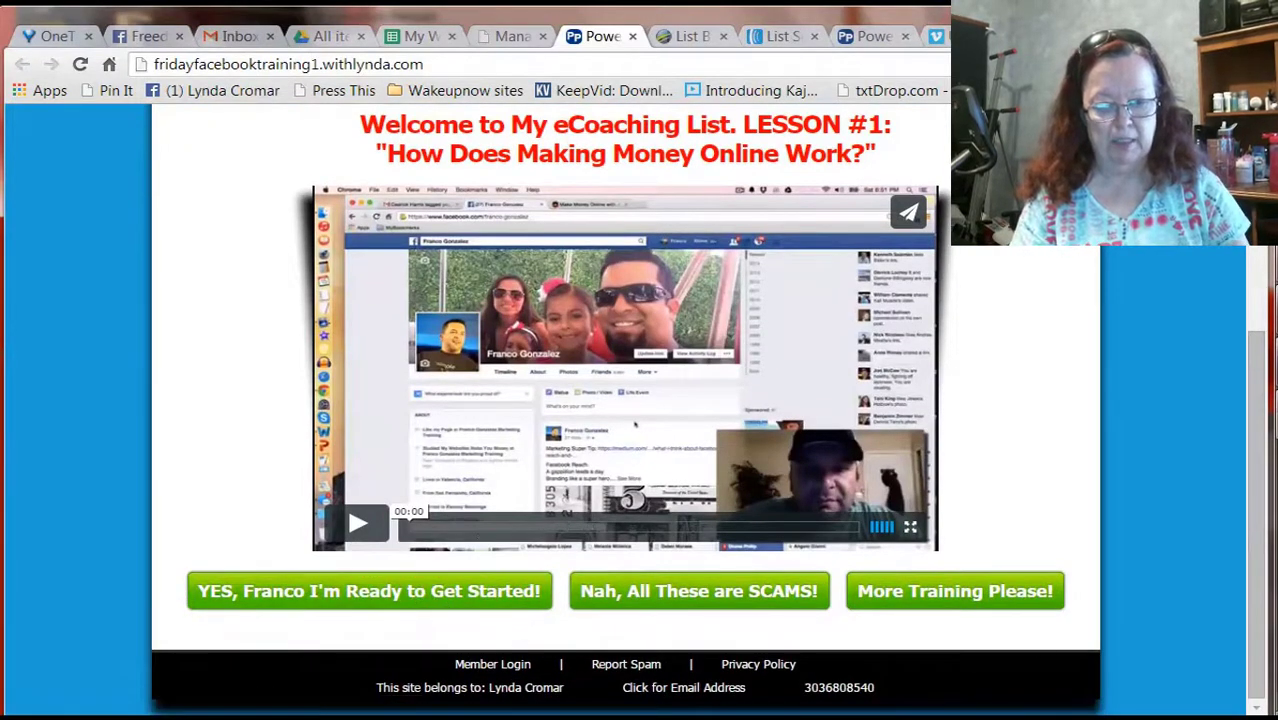
drag(1250, 515, 1250, 312)
click(505, 37)
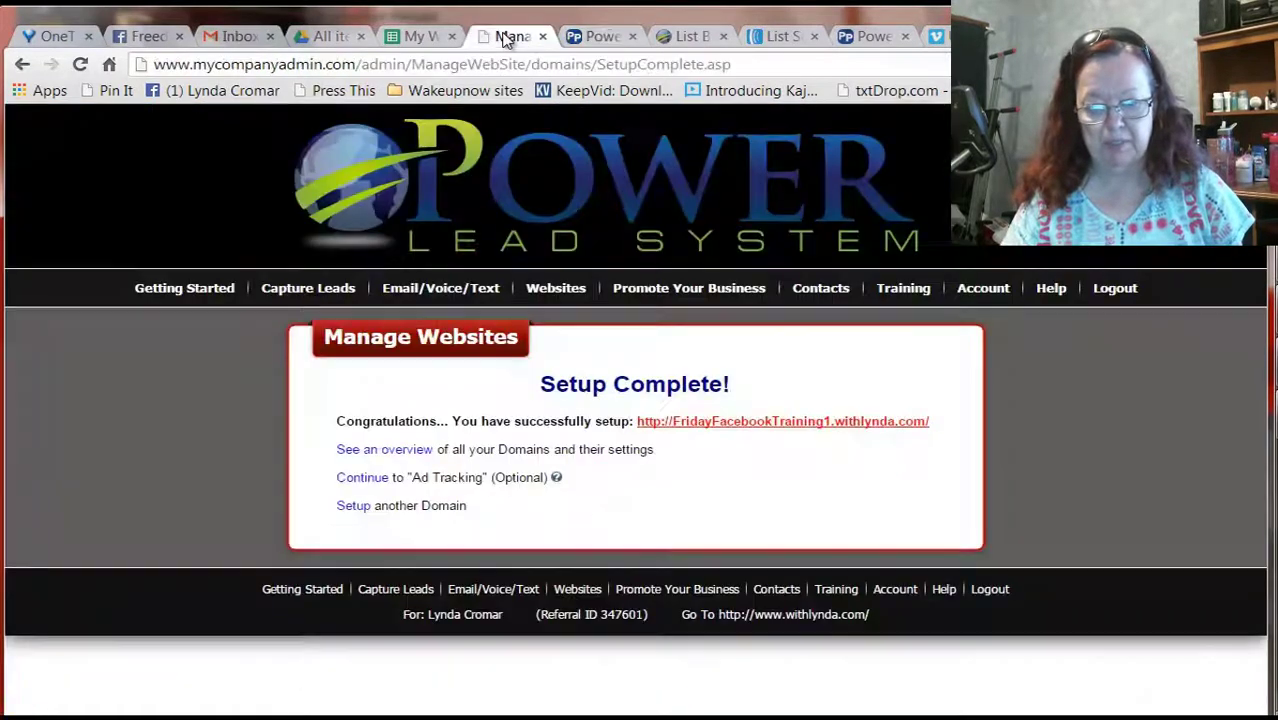
Open the first Copy of Freedom Leverage 1 page from the saved webpages for editing
mouse_move(820, 288)
mouse_move(812, 385)
mouse_move(556, 290)
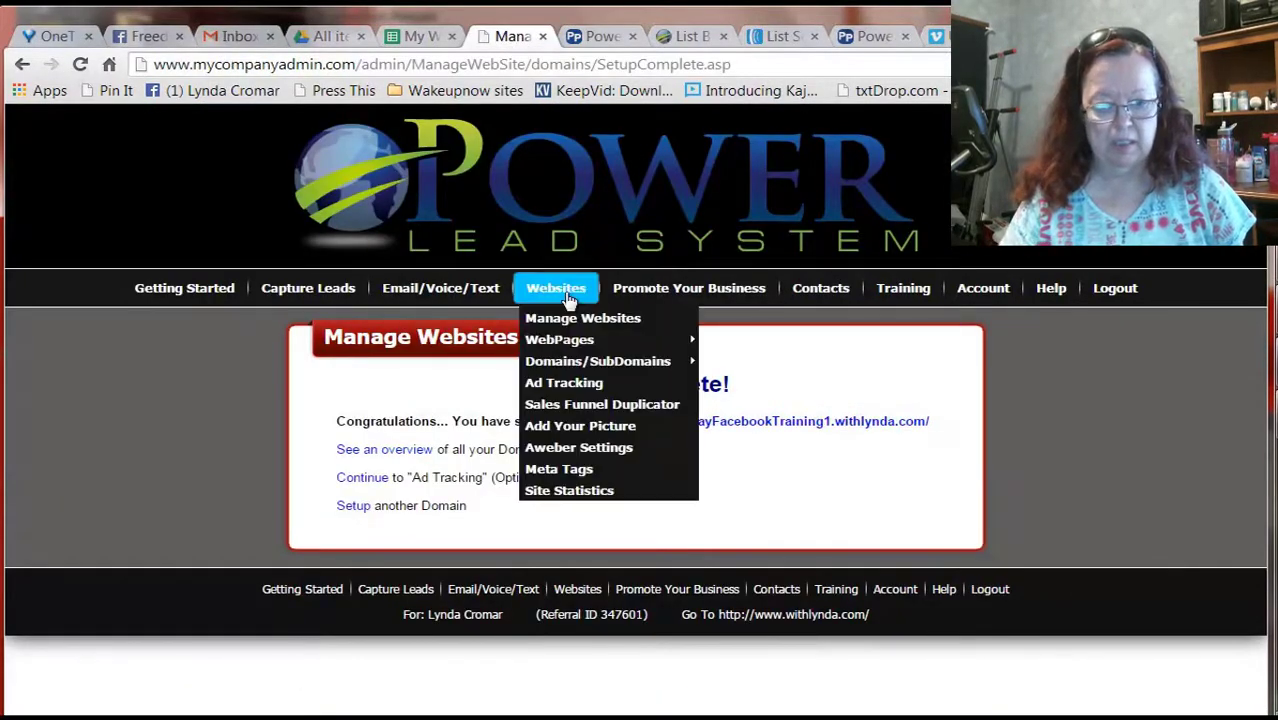
mouse_move(568, 342)
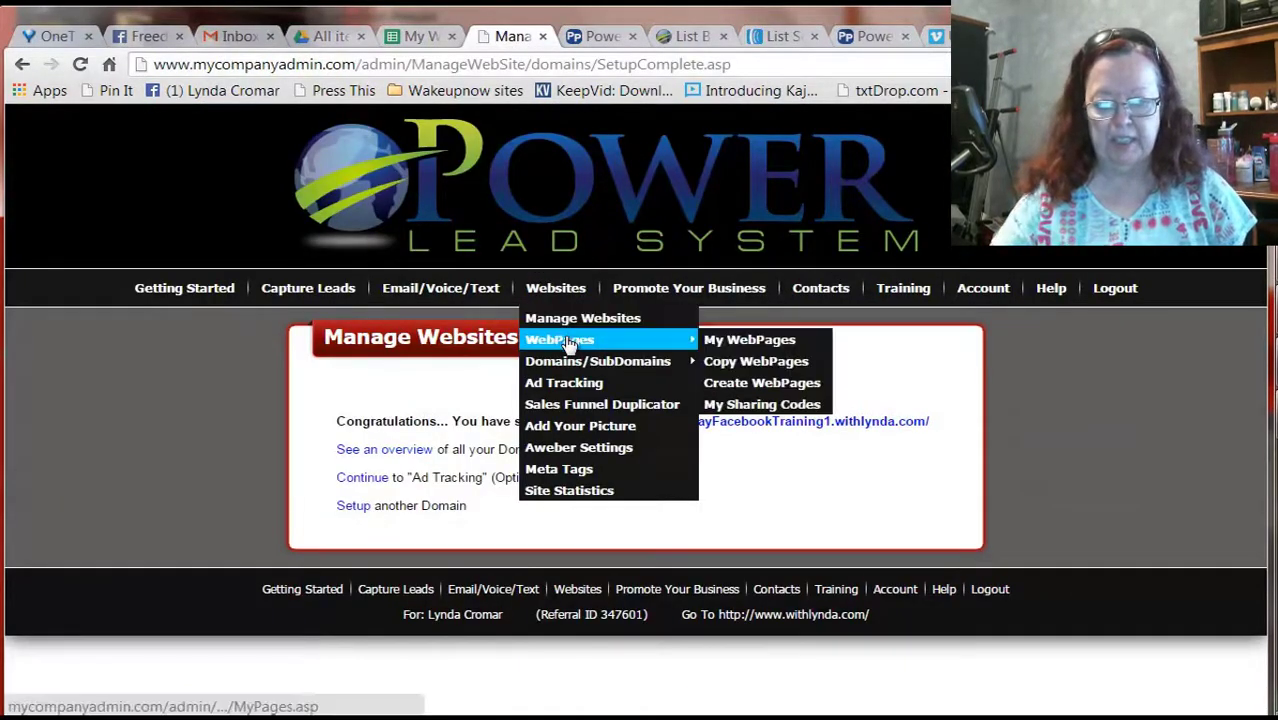
click(744, 340)
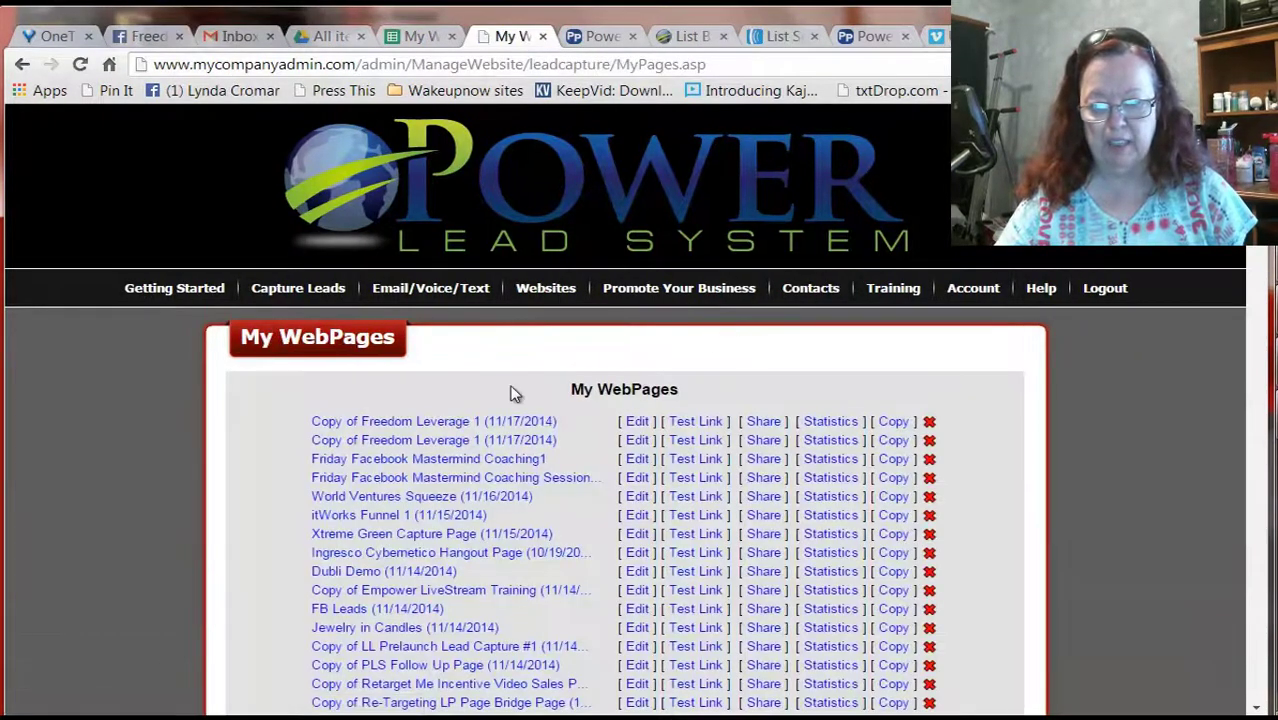
click(636, 422)
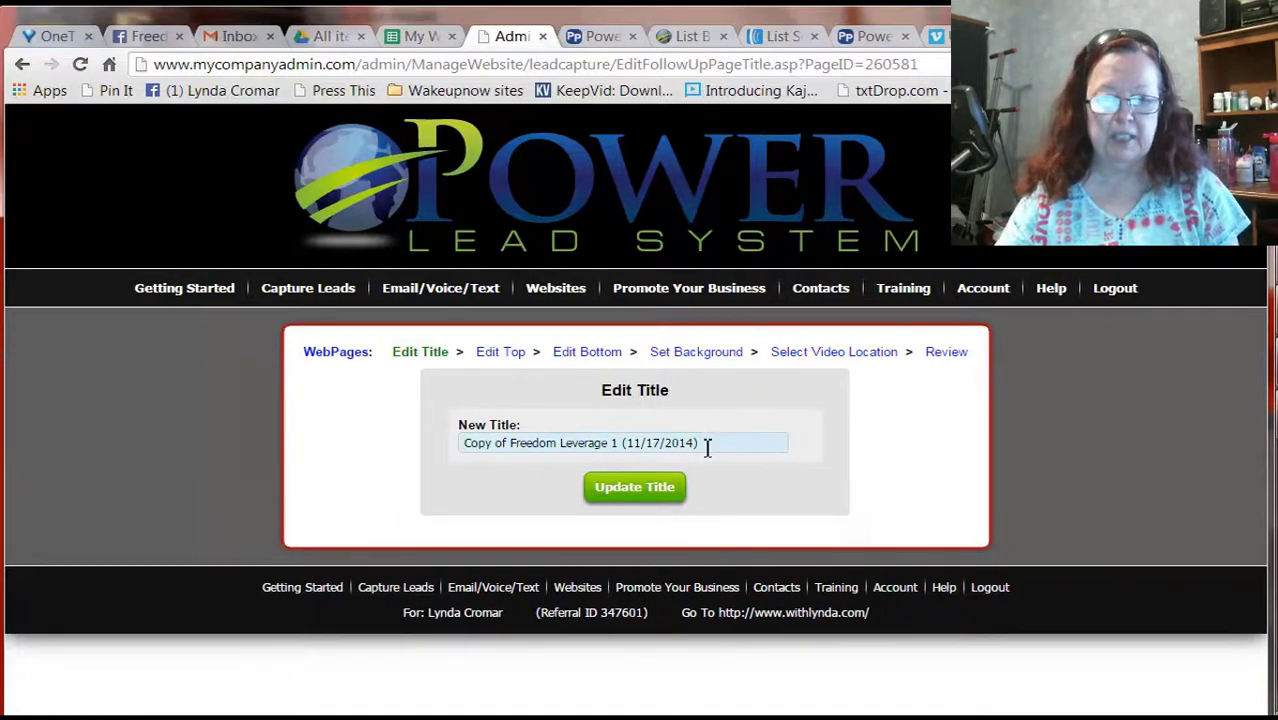
Rename the page to 'Friday Facebook Mastermind Coaching Session 1 (11/17/2014)'
drag(707, 447, 433, 443)
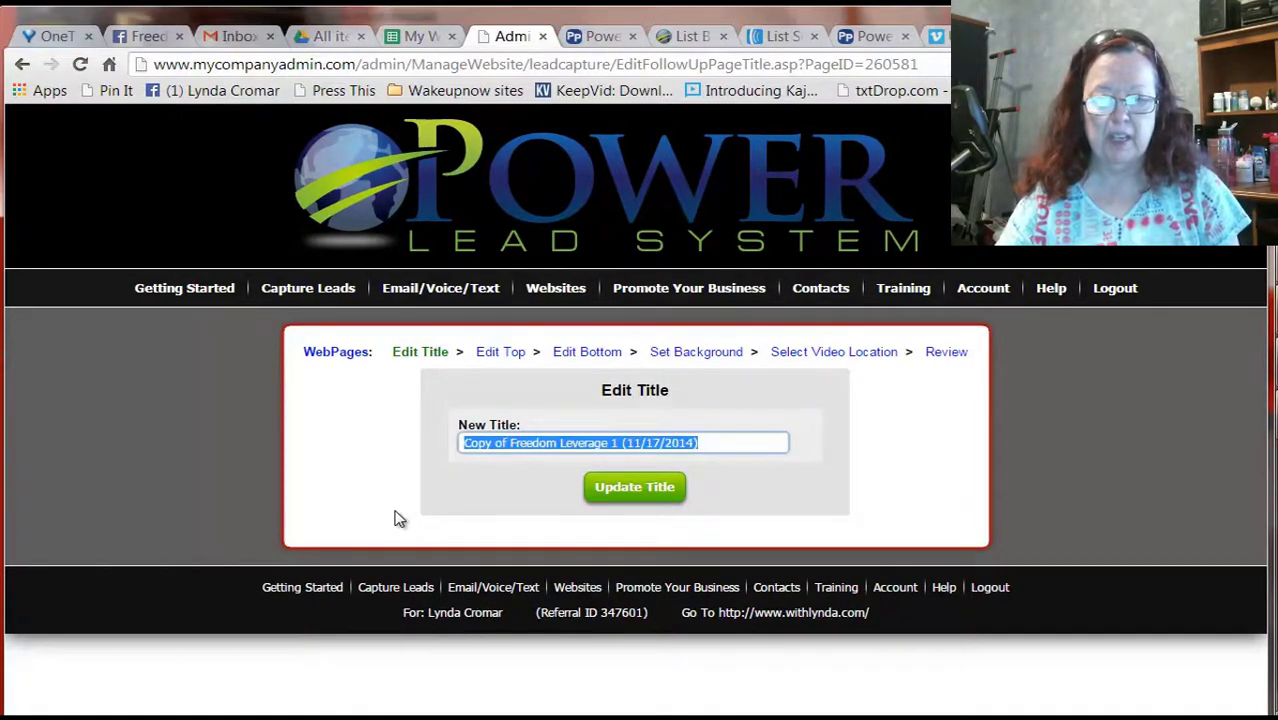
text(Fi)
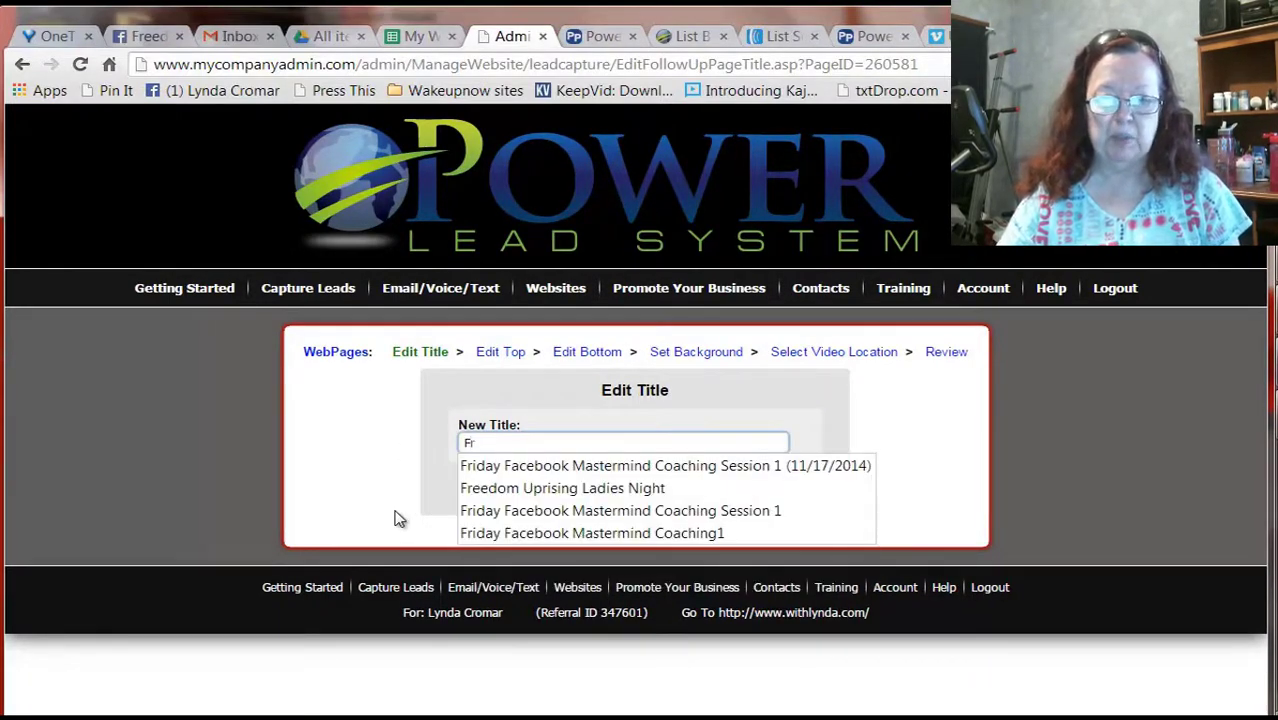
click(525, 466)
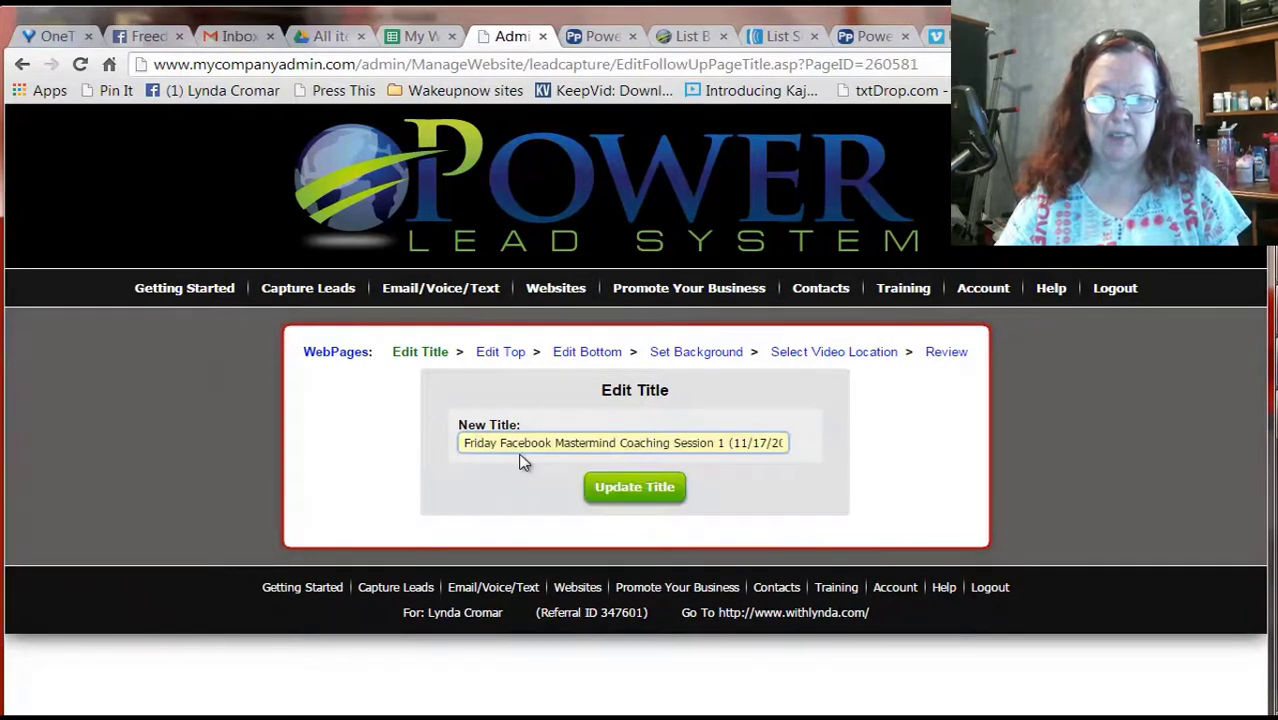
click(634, 487)
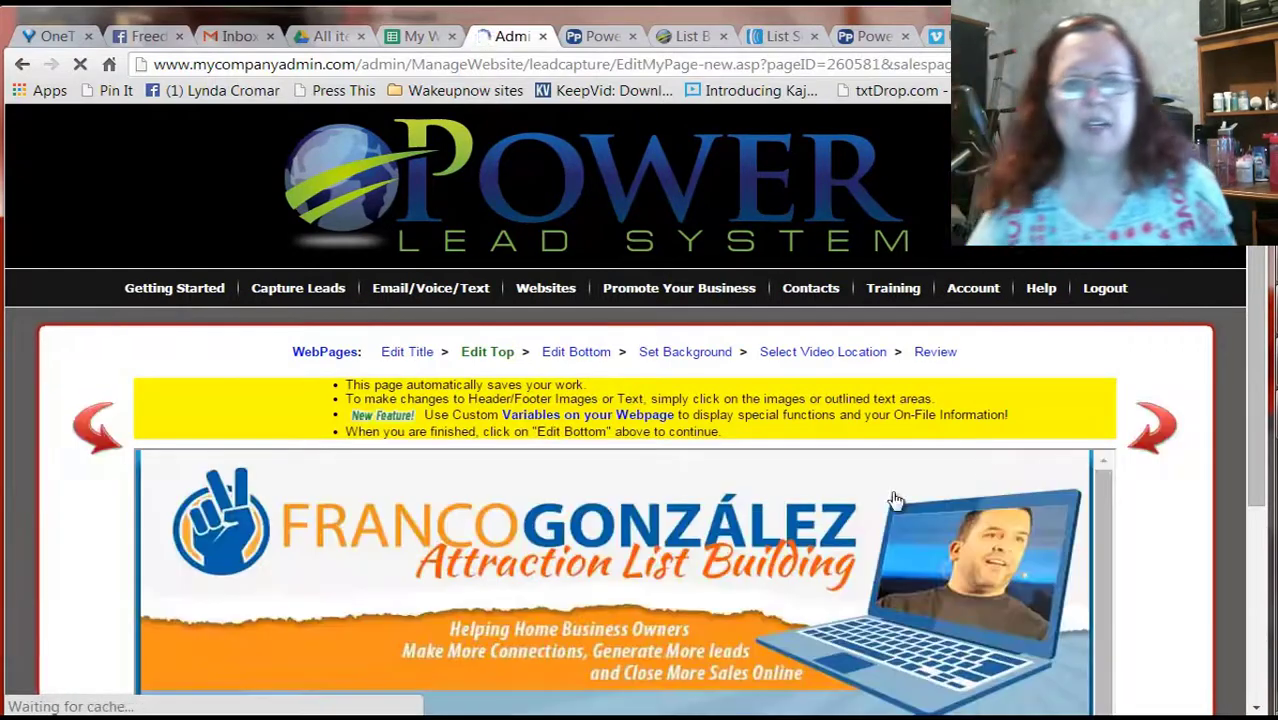
Set FridayFacebook-FreedomUprising.jpg as the page's header image
scroll(1260, 286, down, 2)
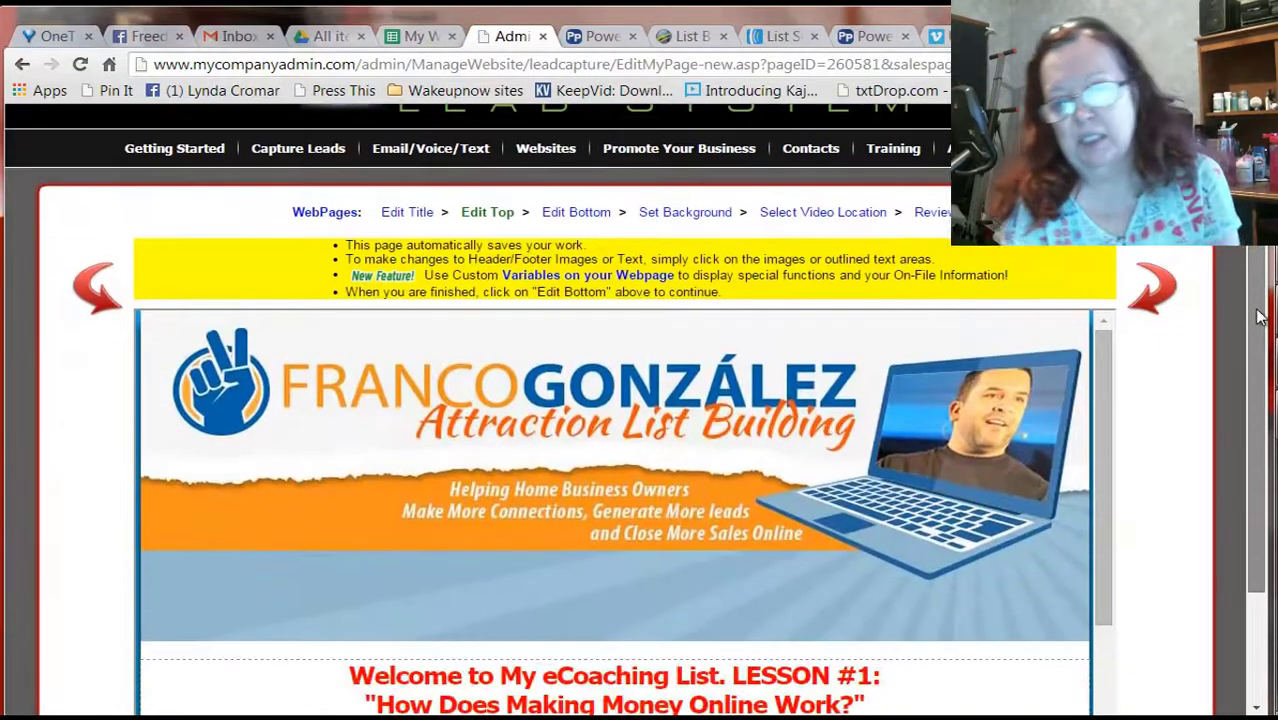
scroll(1258, 322, up, 1)
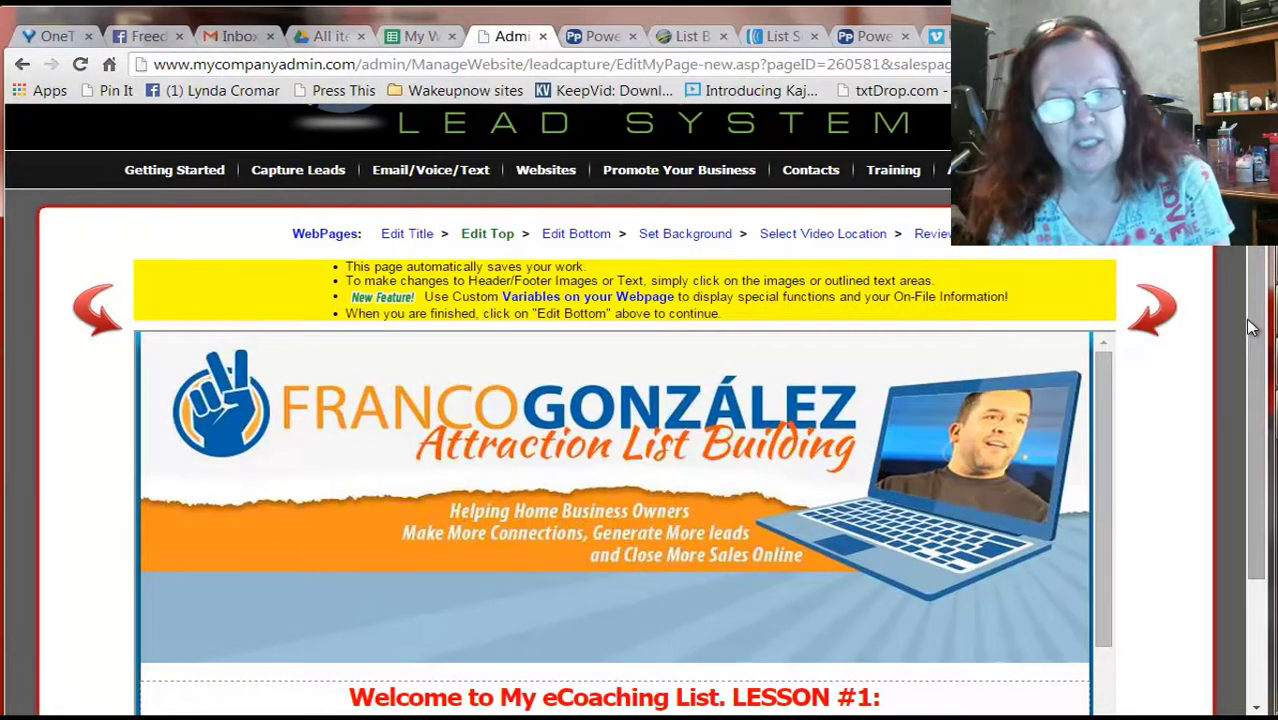
click(381, 446)
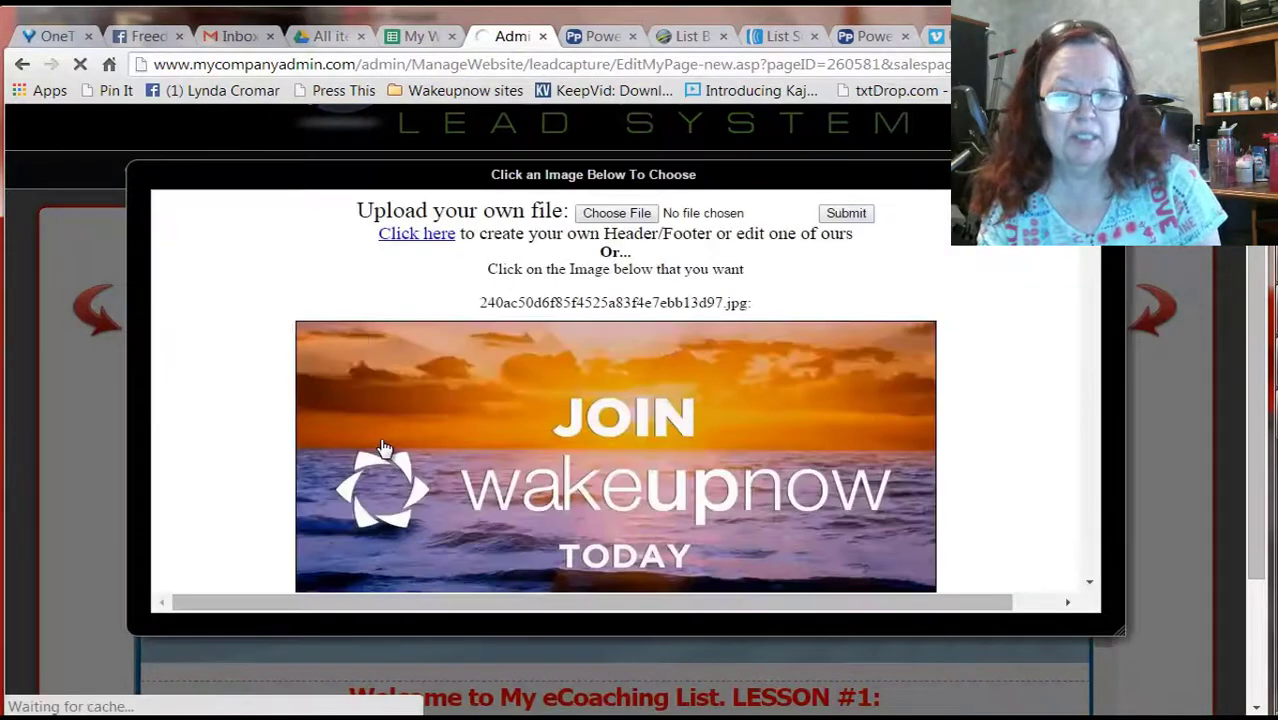
click(1089, 584)
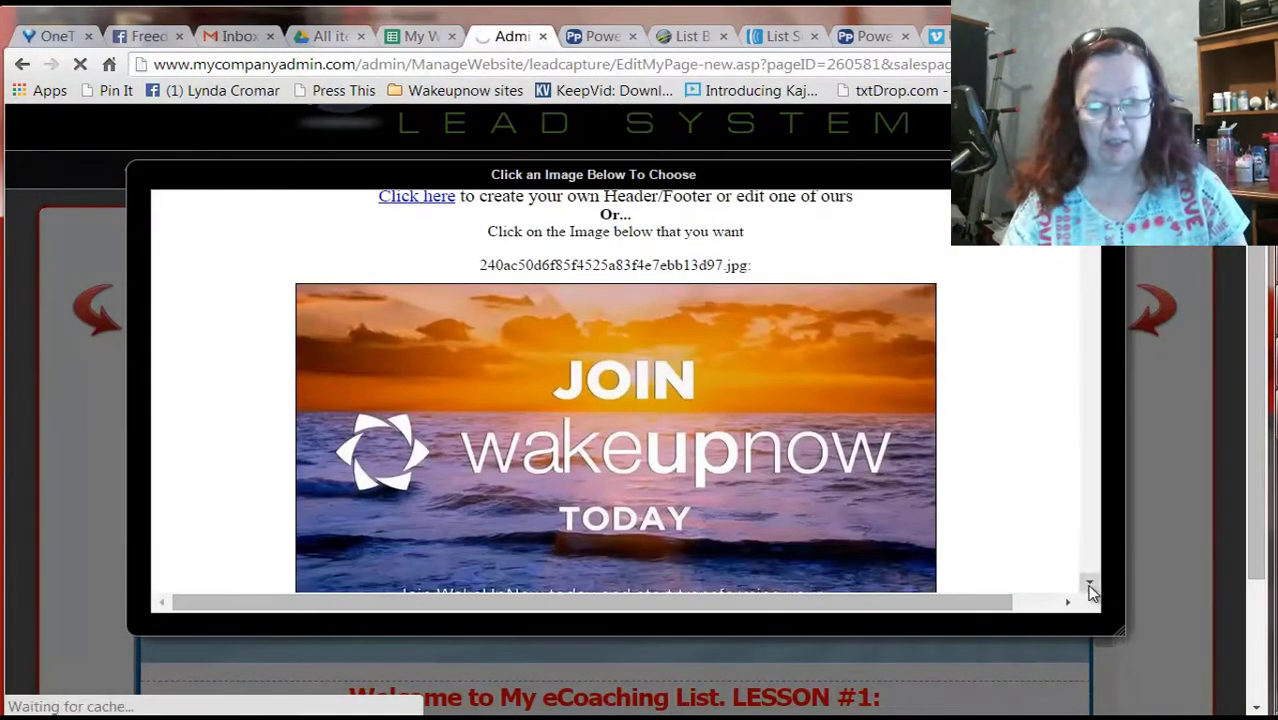
click(1089, 584)
click(1089, 584)
click(1089, 584)
click(1089, 584)
click(1089, 584)
click(1089, 584)
click(1089, 584)
click(1089, 584)
click(1089, 584)
click(1089, 584)
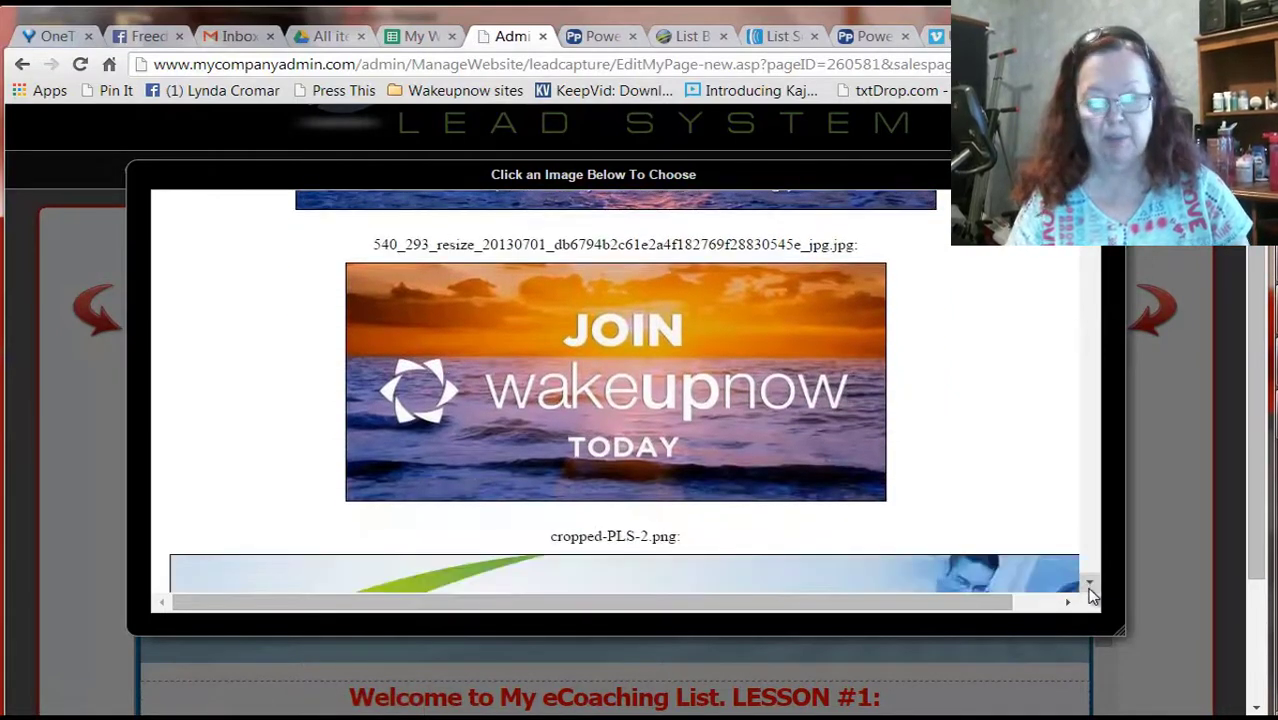
click(1089, 584)
click(1089, 584)
click(1089, 584)
click(1089, 584)
click(1089, 584)
click(1089, 584)
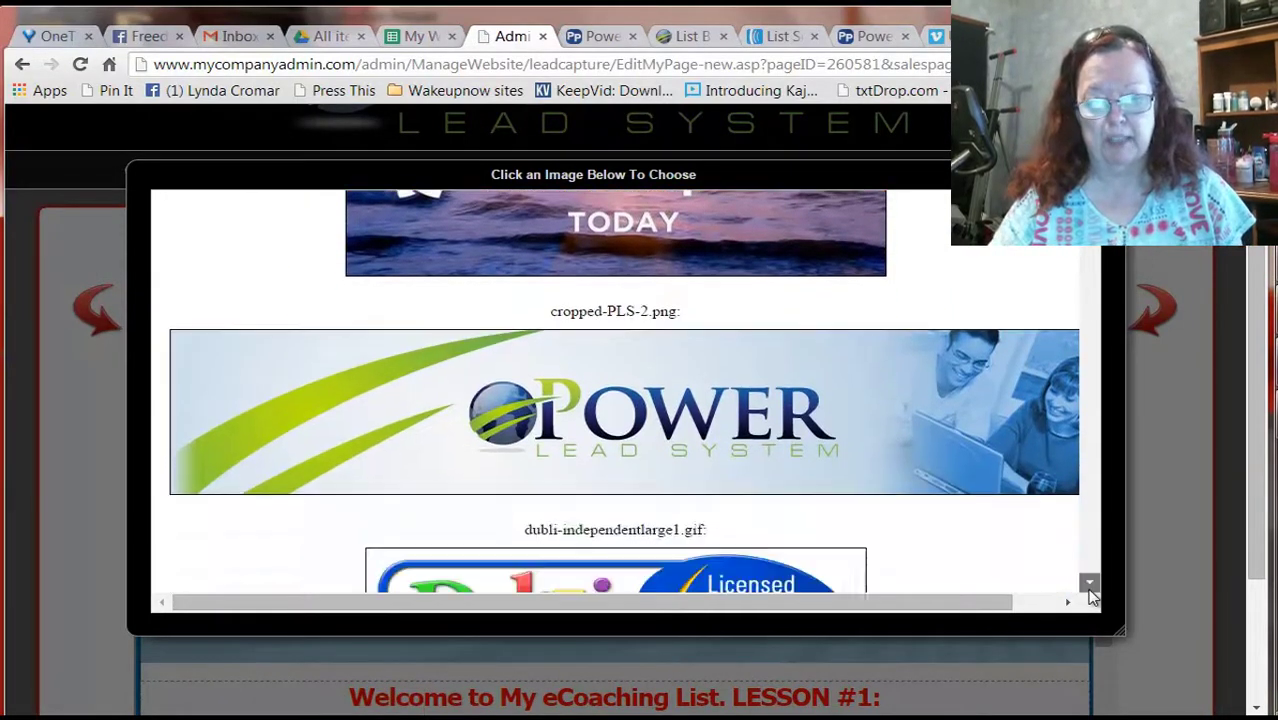
click(1089, 584)
click(1089, 584)
click(1089, 584)
click(1089, 584)
click(1089, 584)
click(1089, 584)
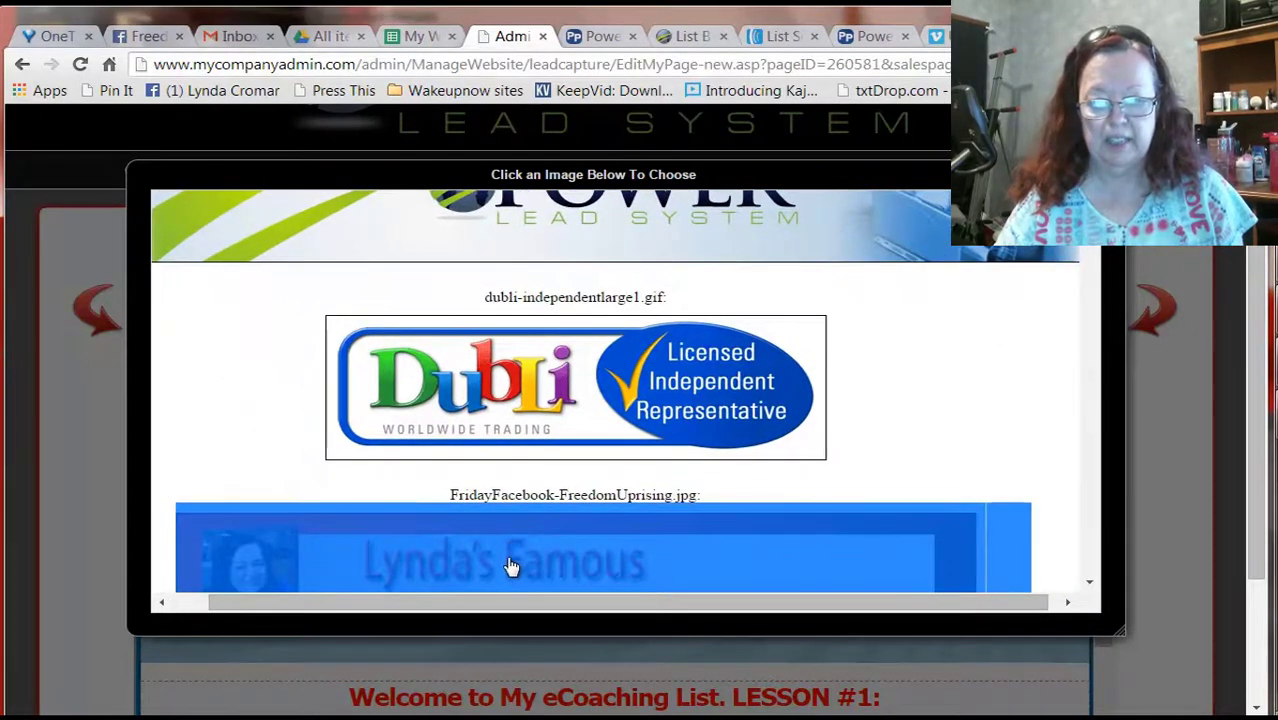
click(509, 551)
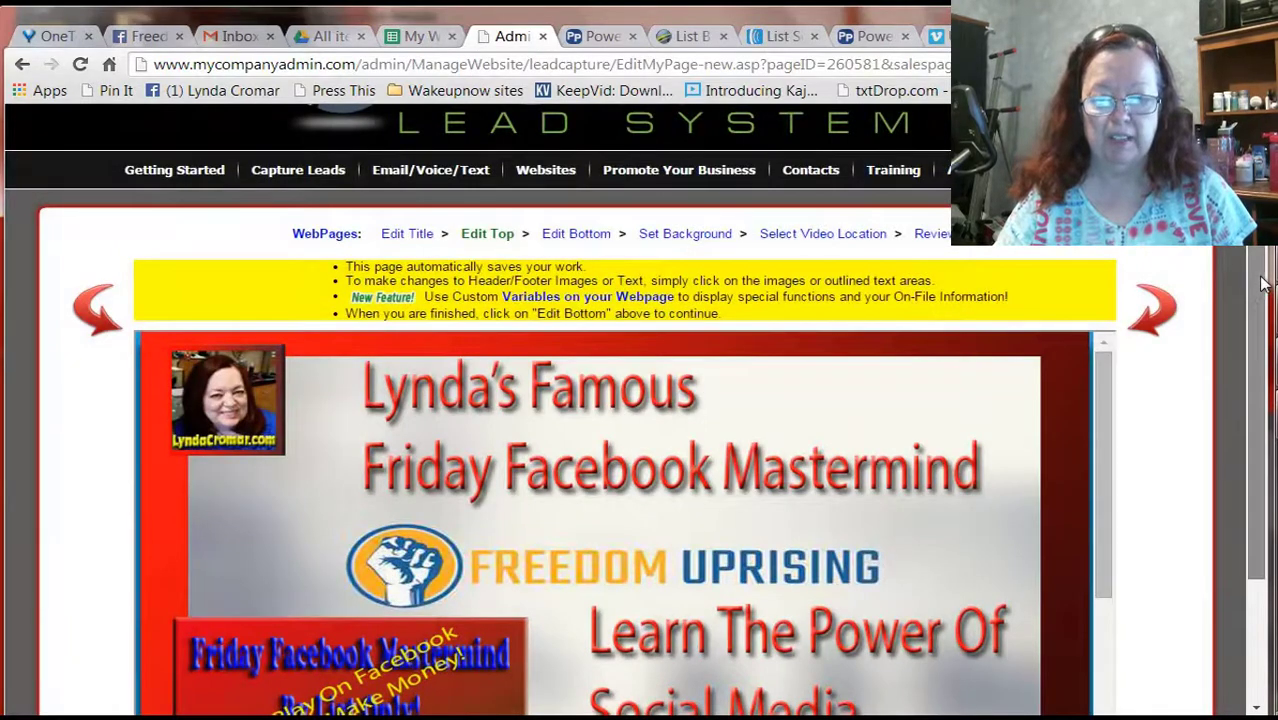
drag(1260, 288, 1255, 415)
drag(1100, 302, 1070, 445)
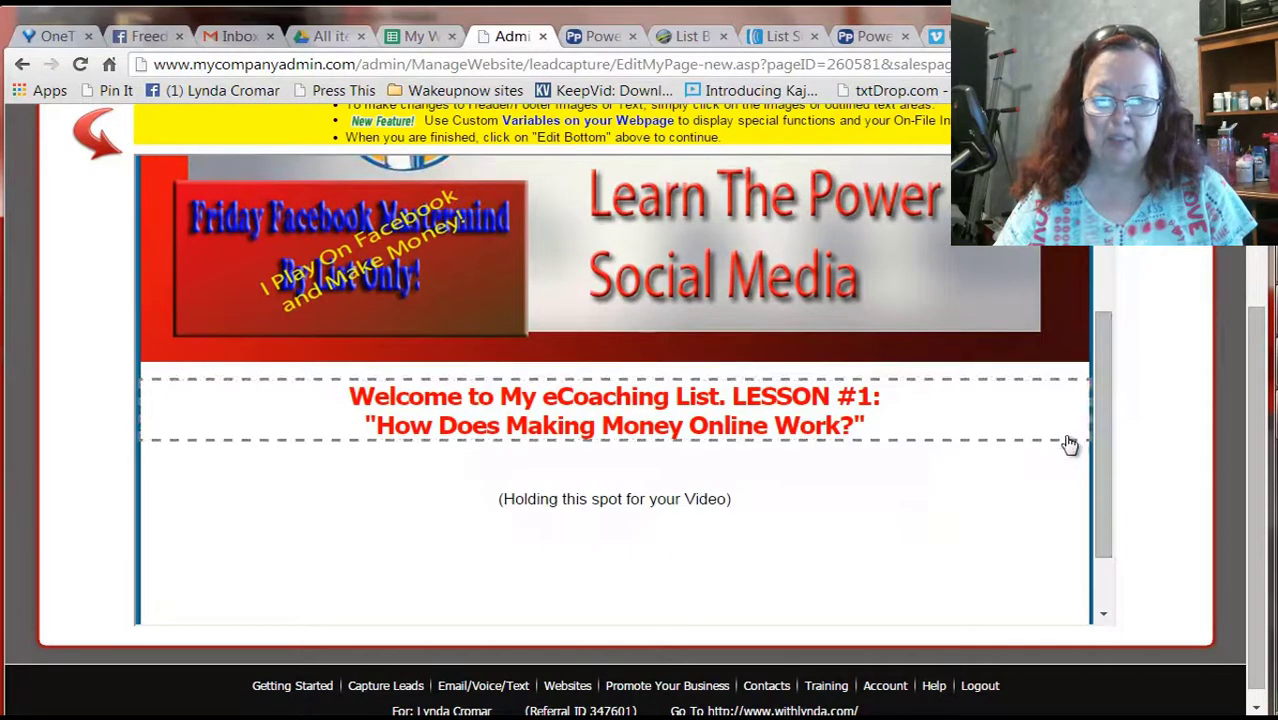
Replace 'eCoaching' in the heading with 'Friday Facebook Mastermind'
click(835, 402)
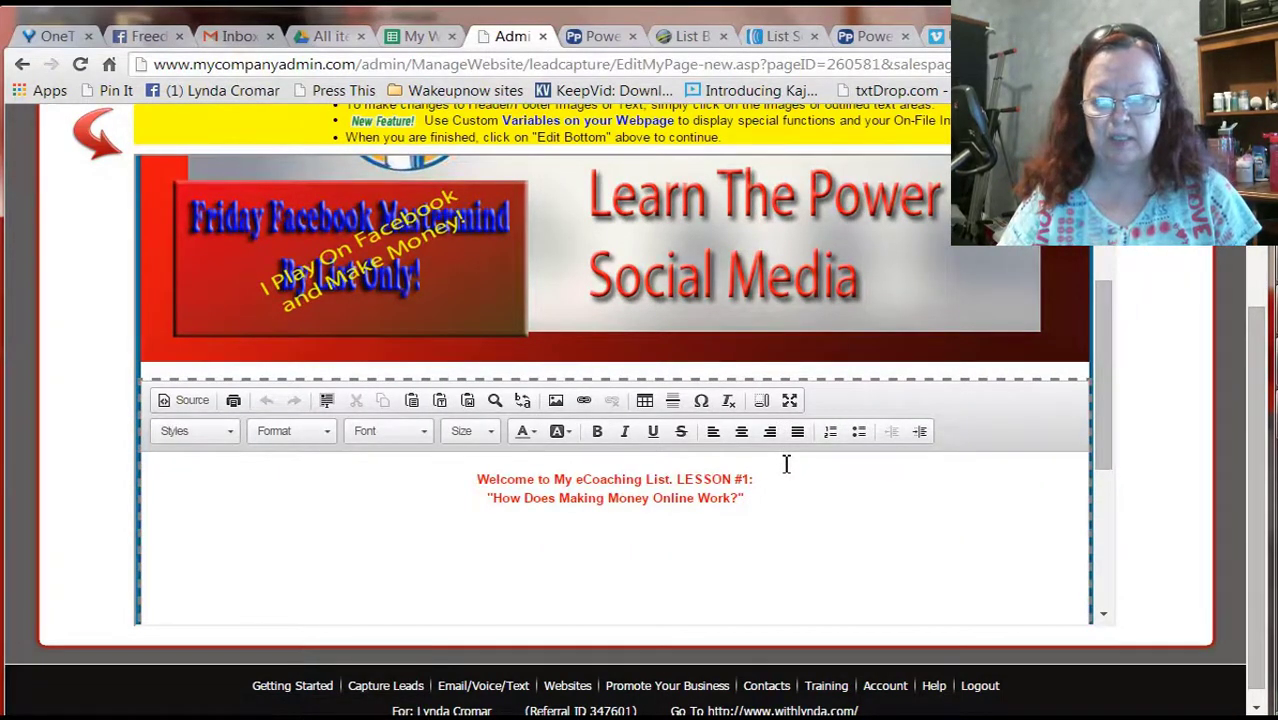
scroll(786, 463, up, 3)
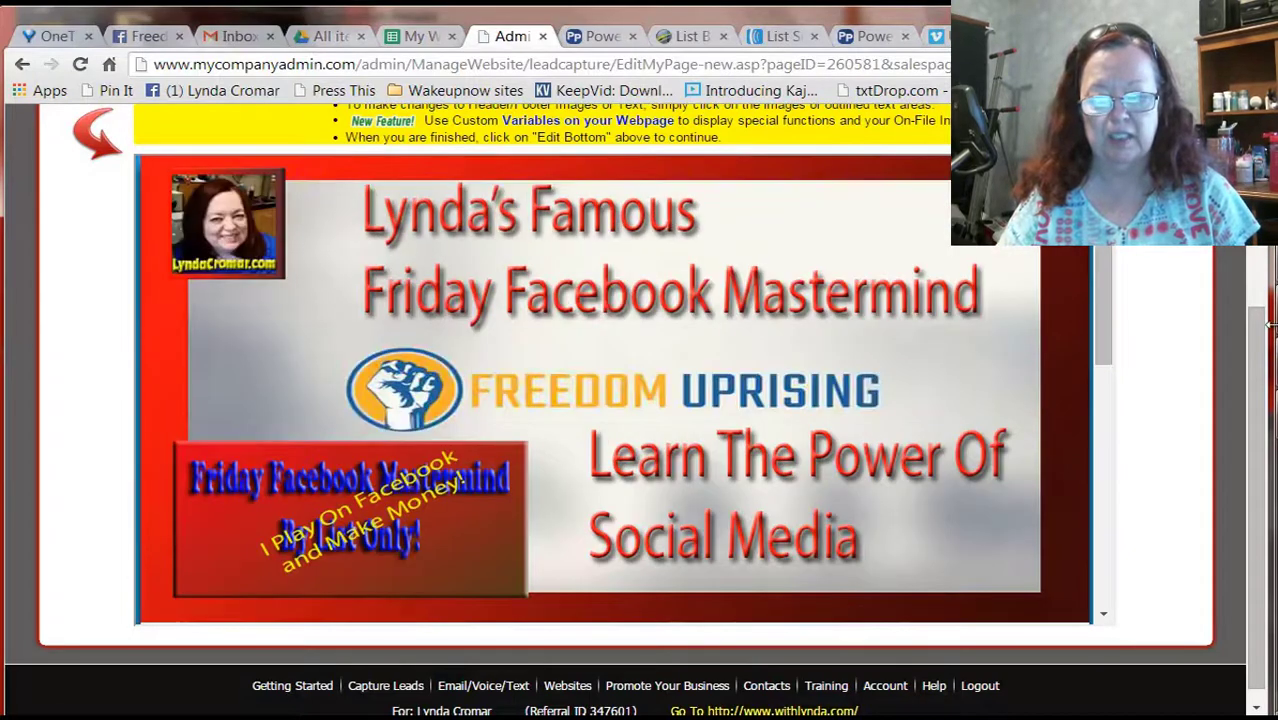
drag(1106, 290, 1073, 438)
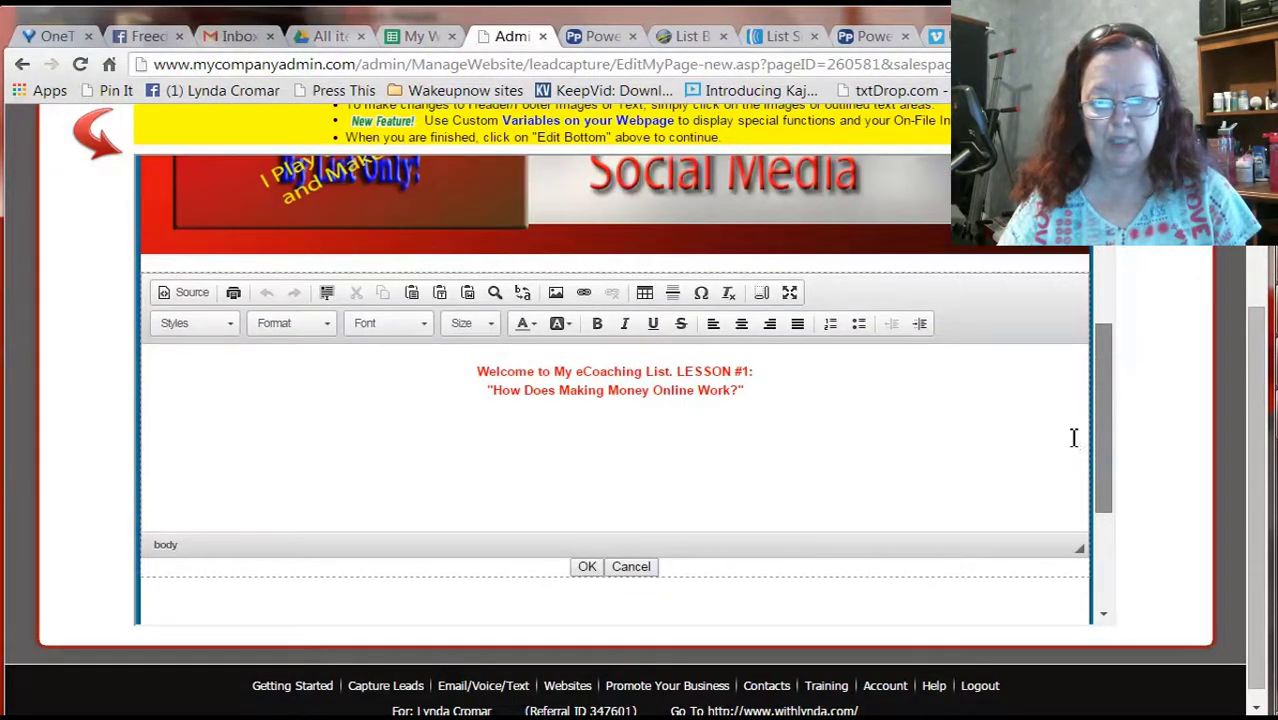
click(631, 385)
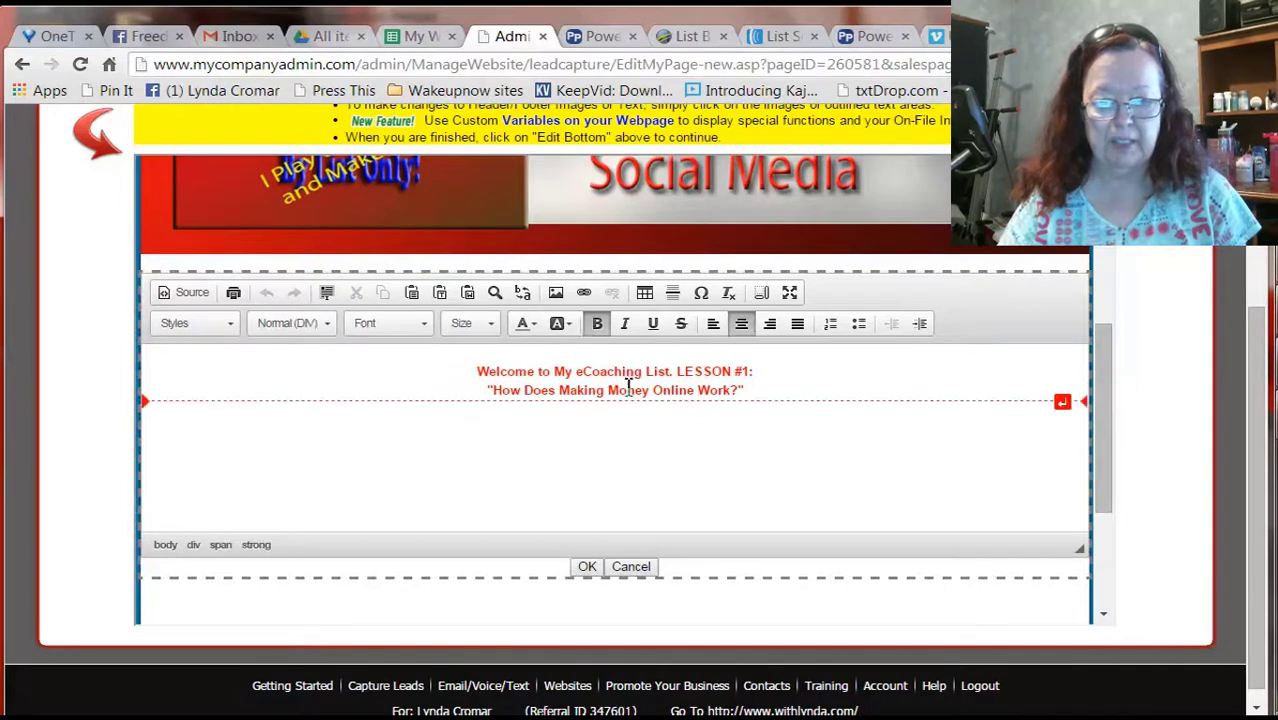
click(578, 374)
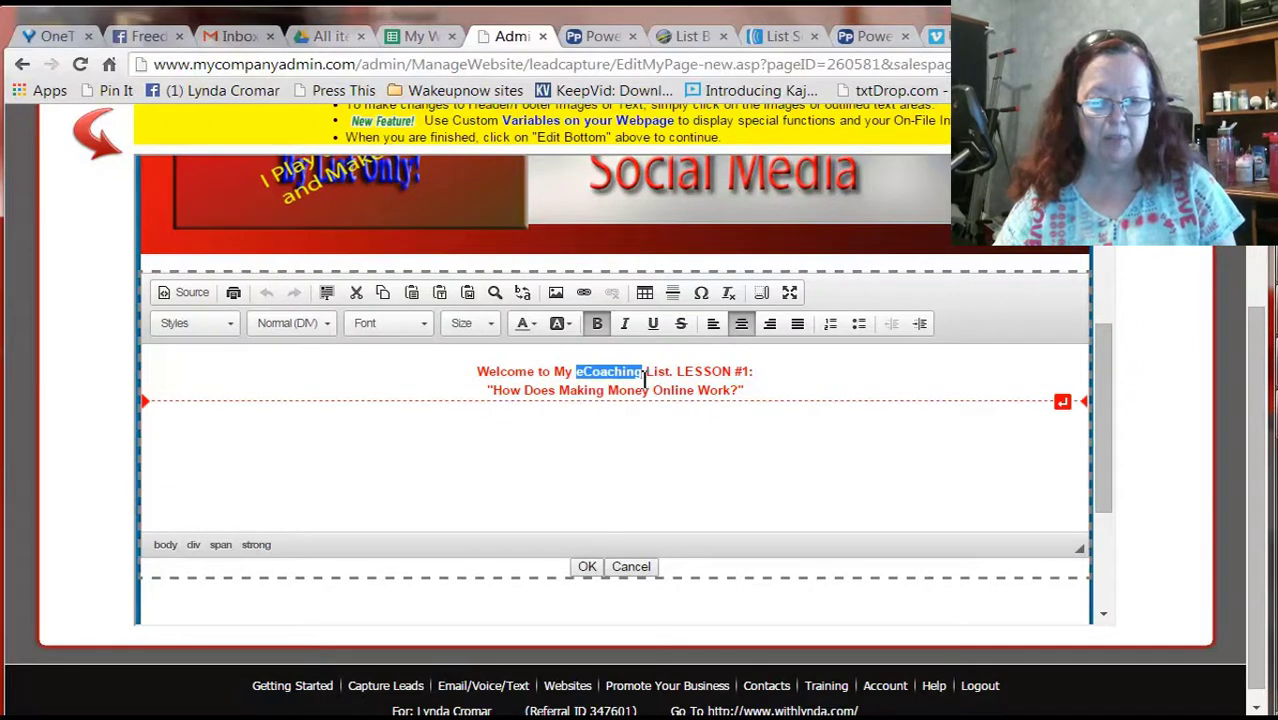
text(Friday)
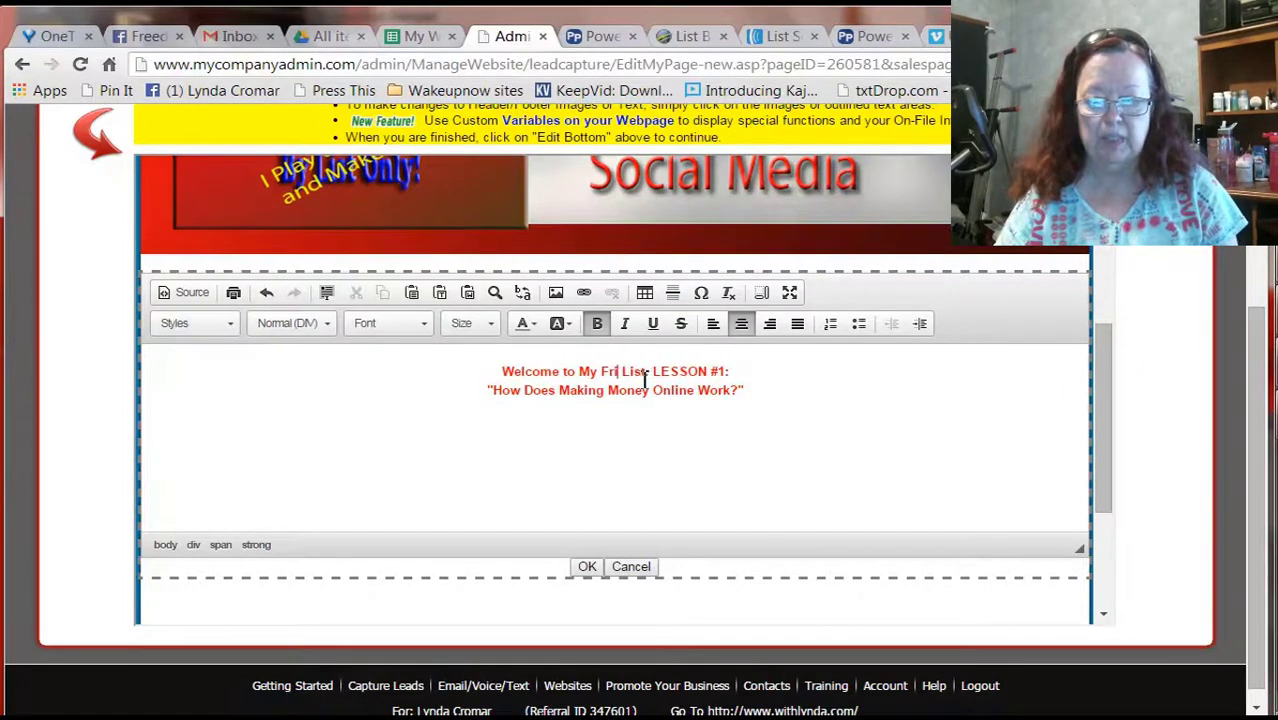
text( Facebo)
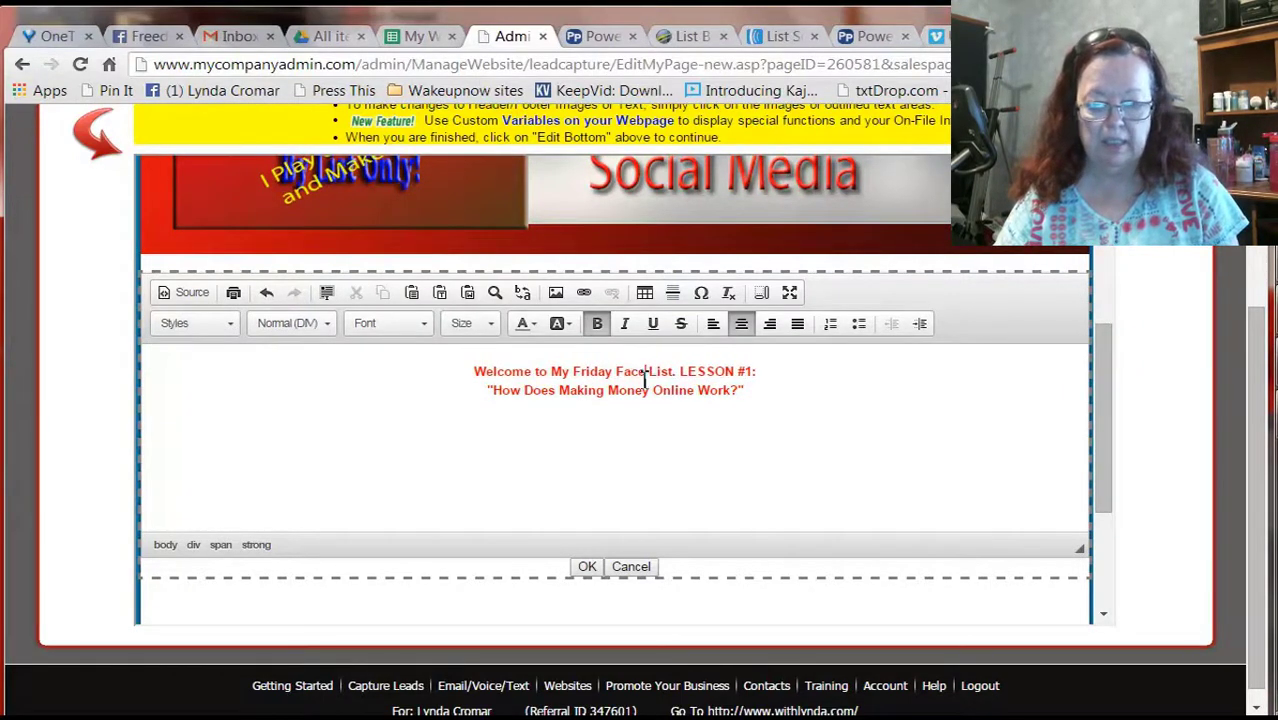
text(ok Master)
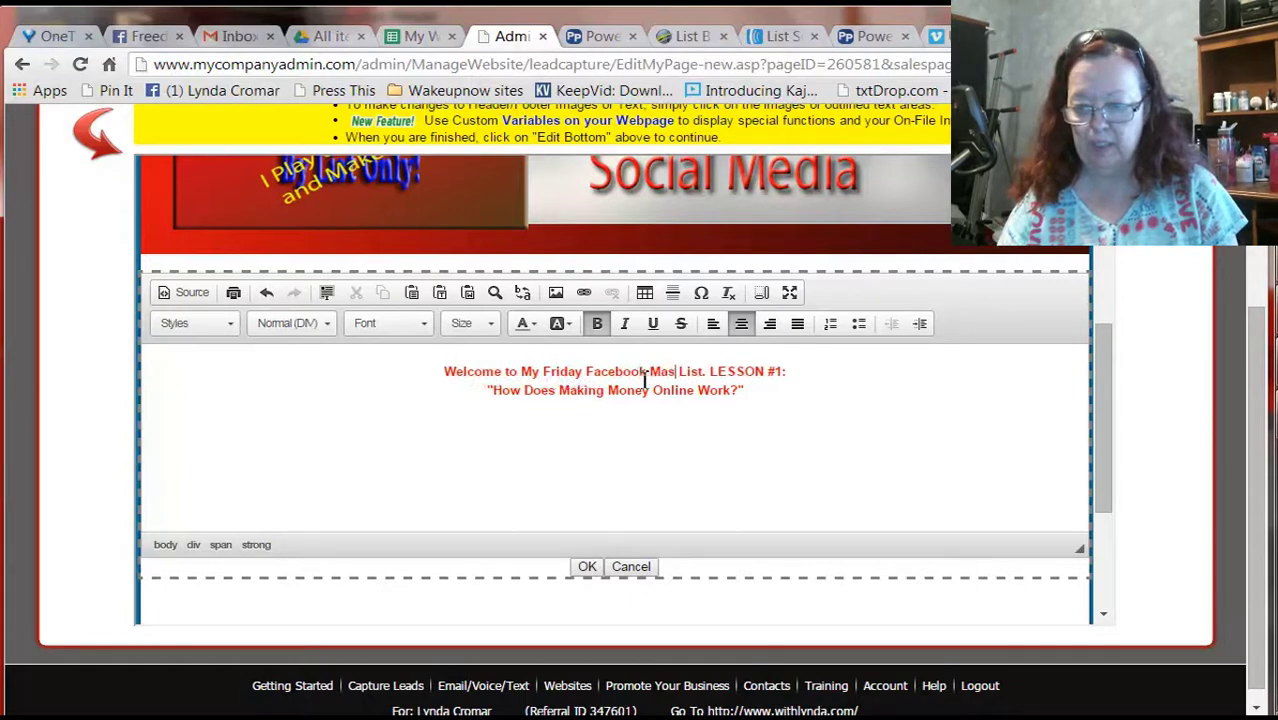
text(mind)
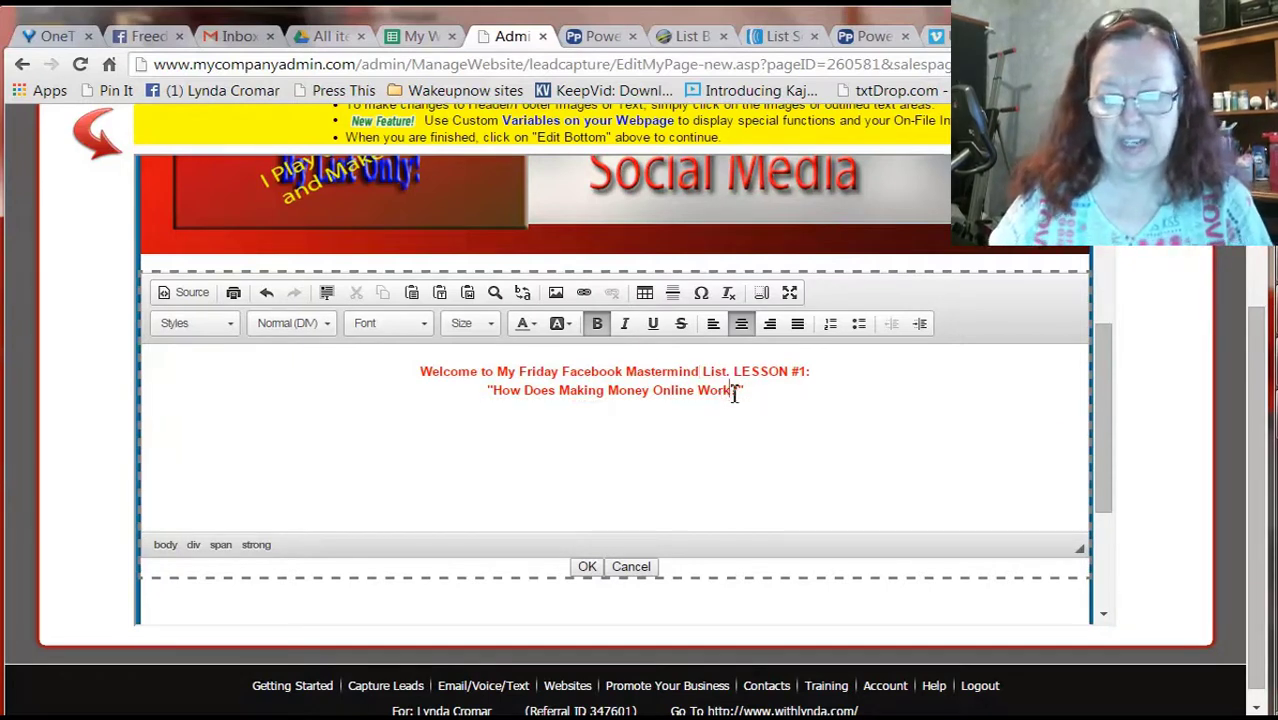
Change the lesson title to 'My Philosophy On Why You Don't Want To Be A One Company Person'
drag(732, 394, 456, 398)
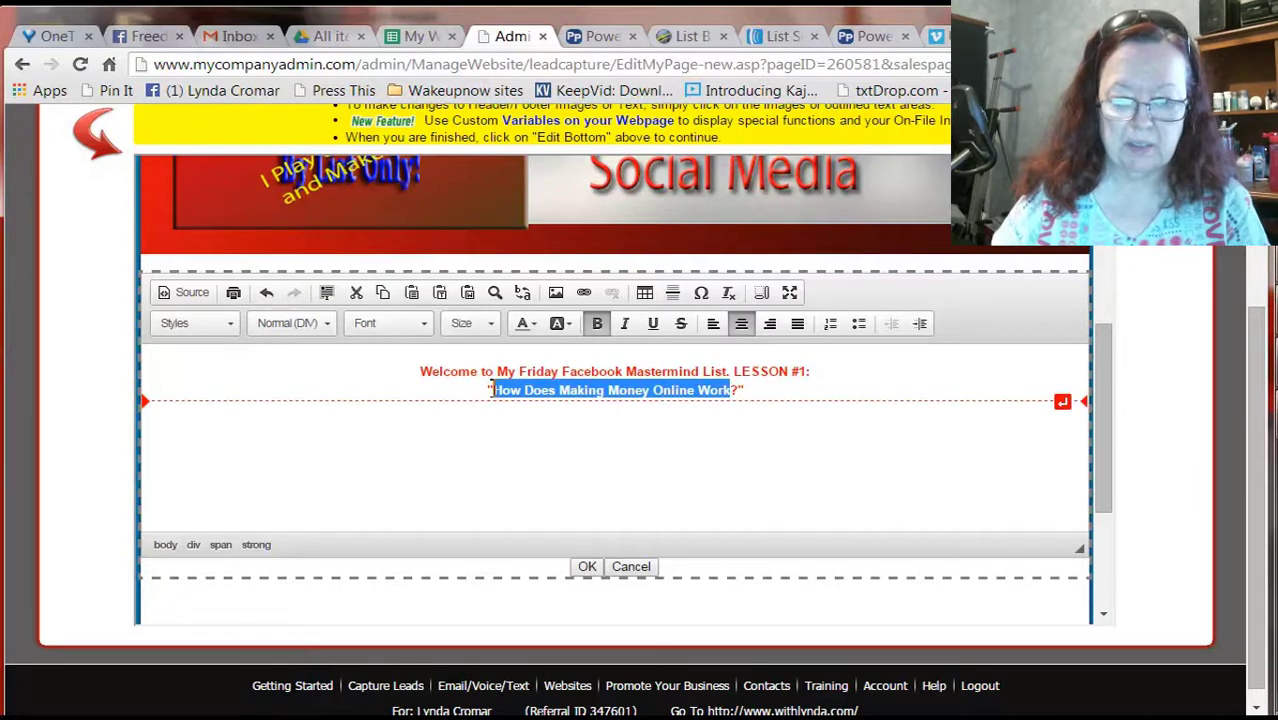
text(My)
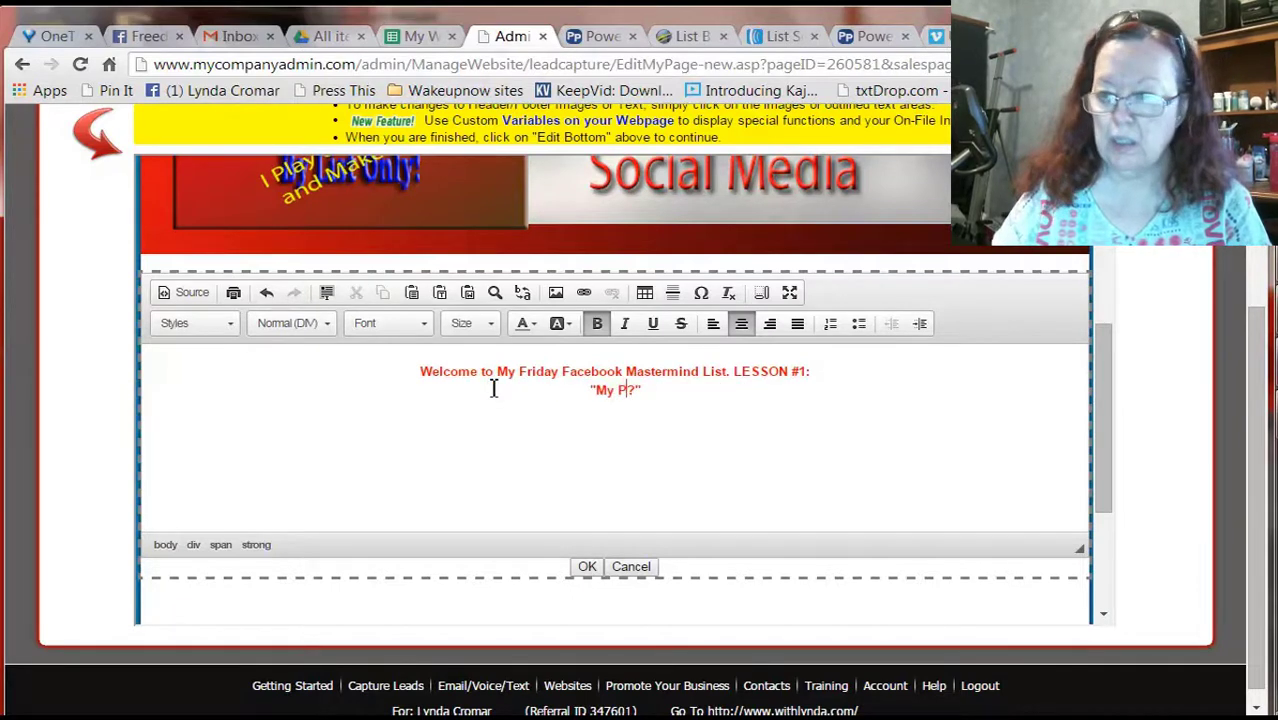
text( Philos)
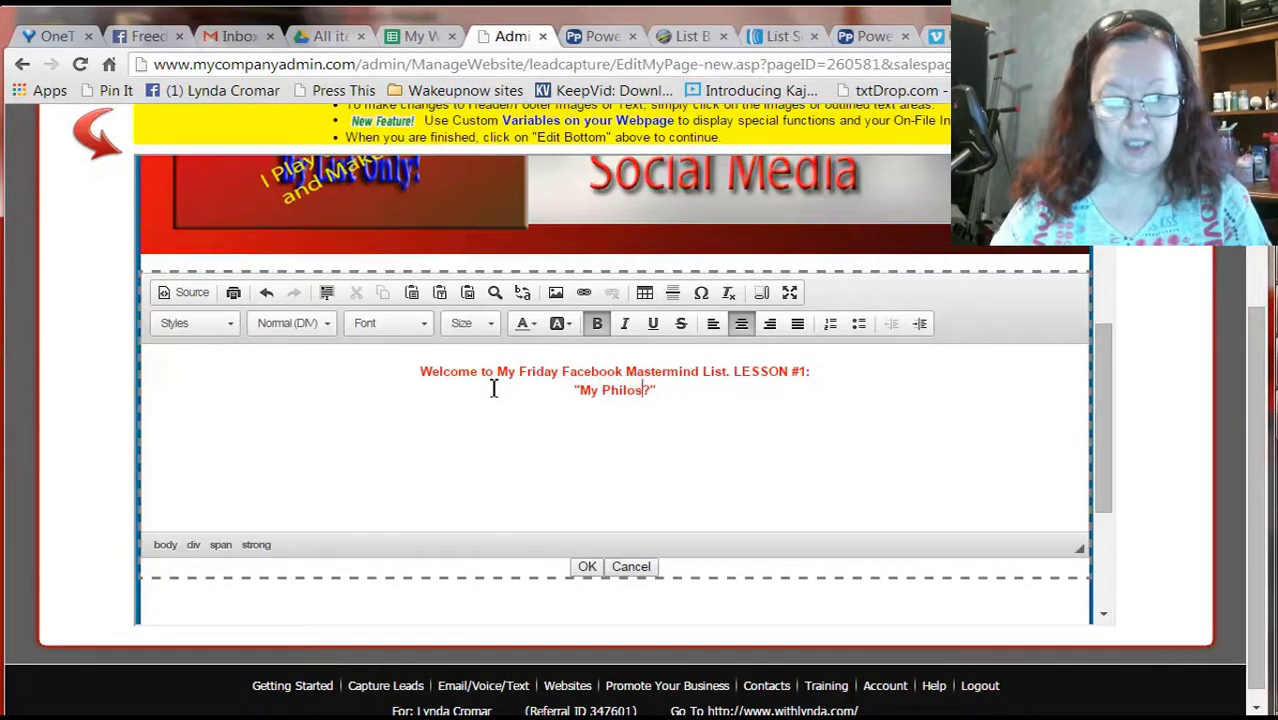
text(ophy )
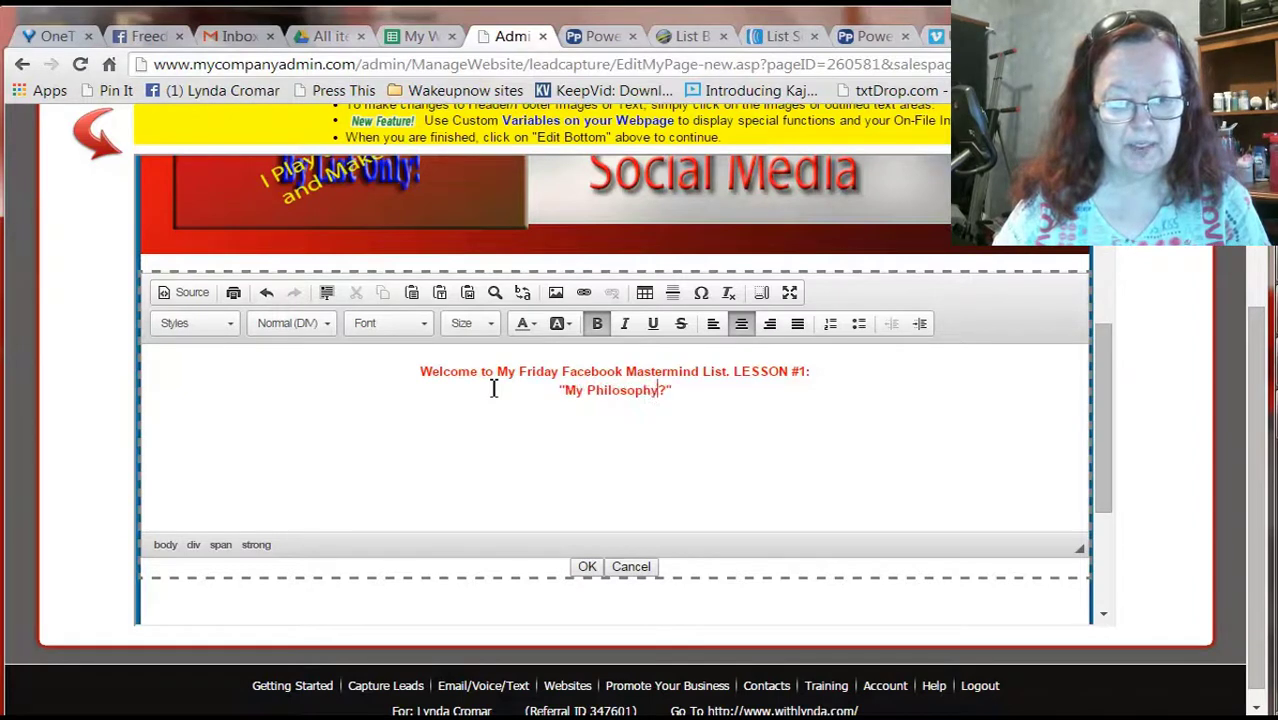
text(On Why)
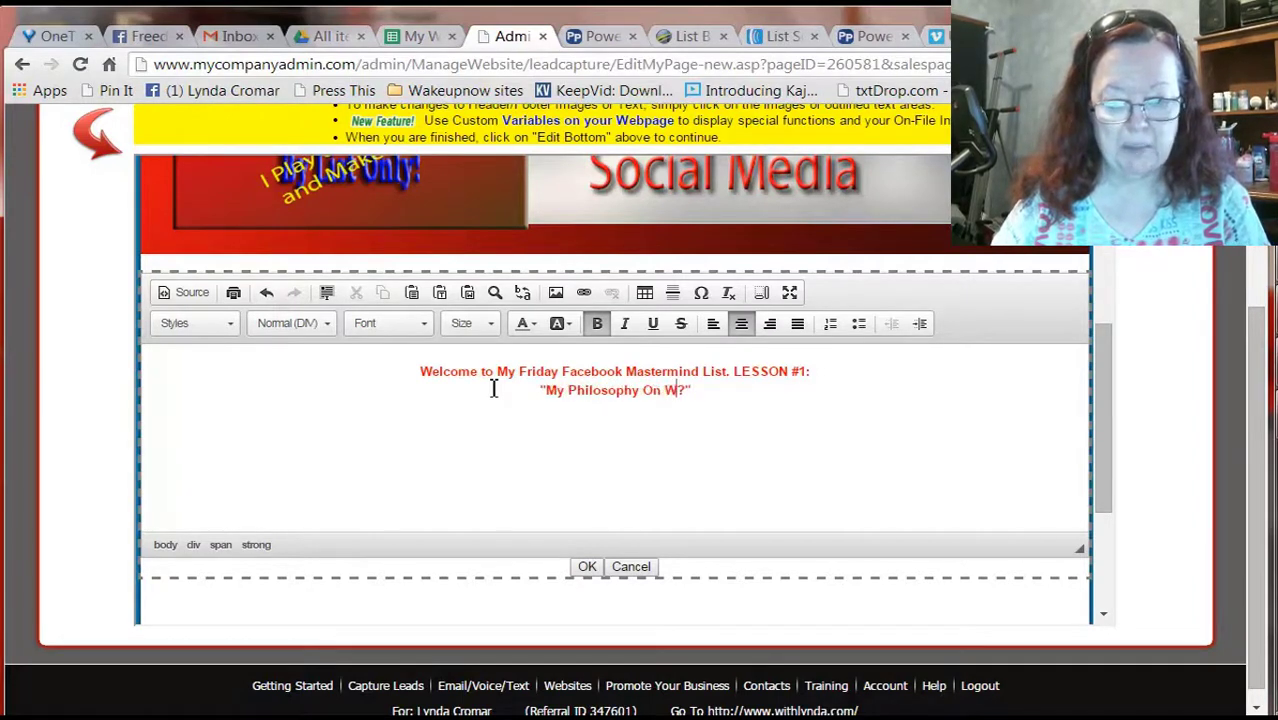
text( You D)
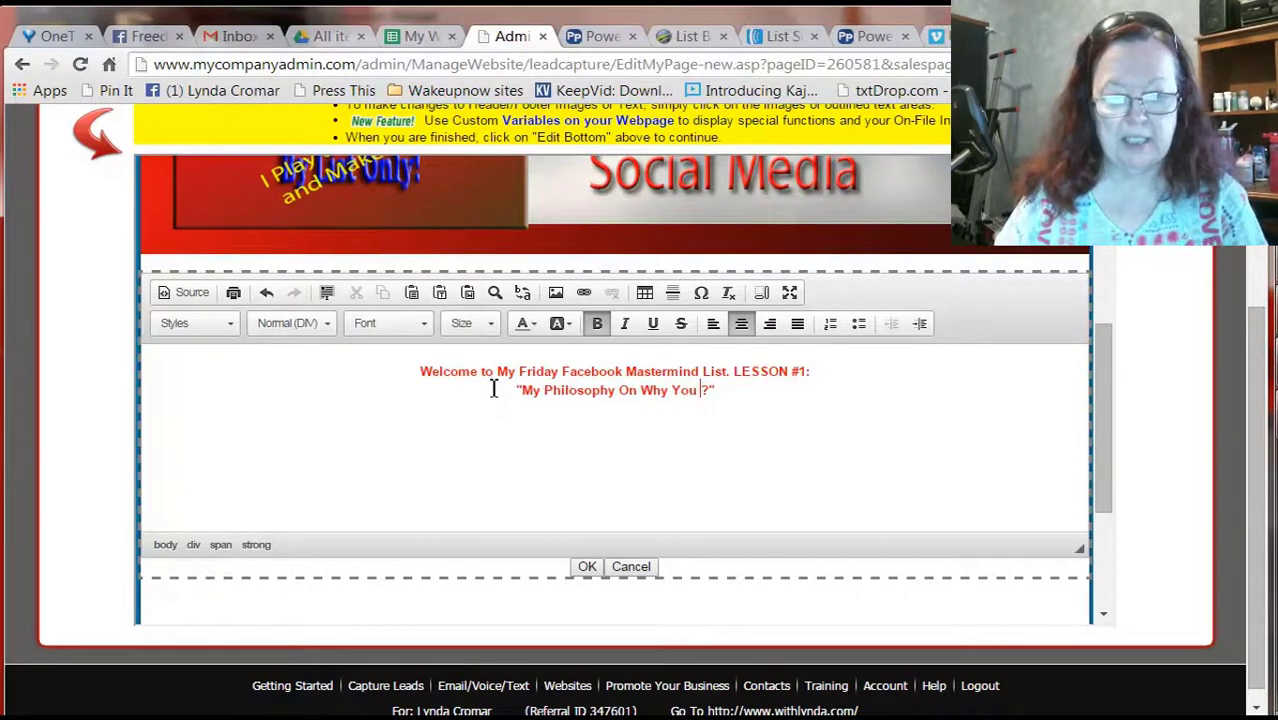
text(on't)
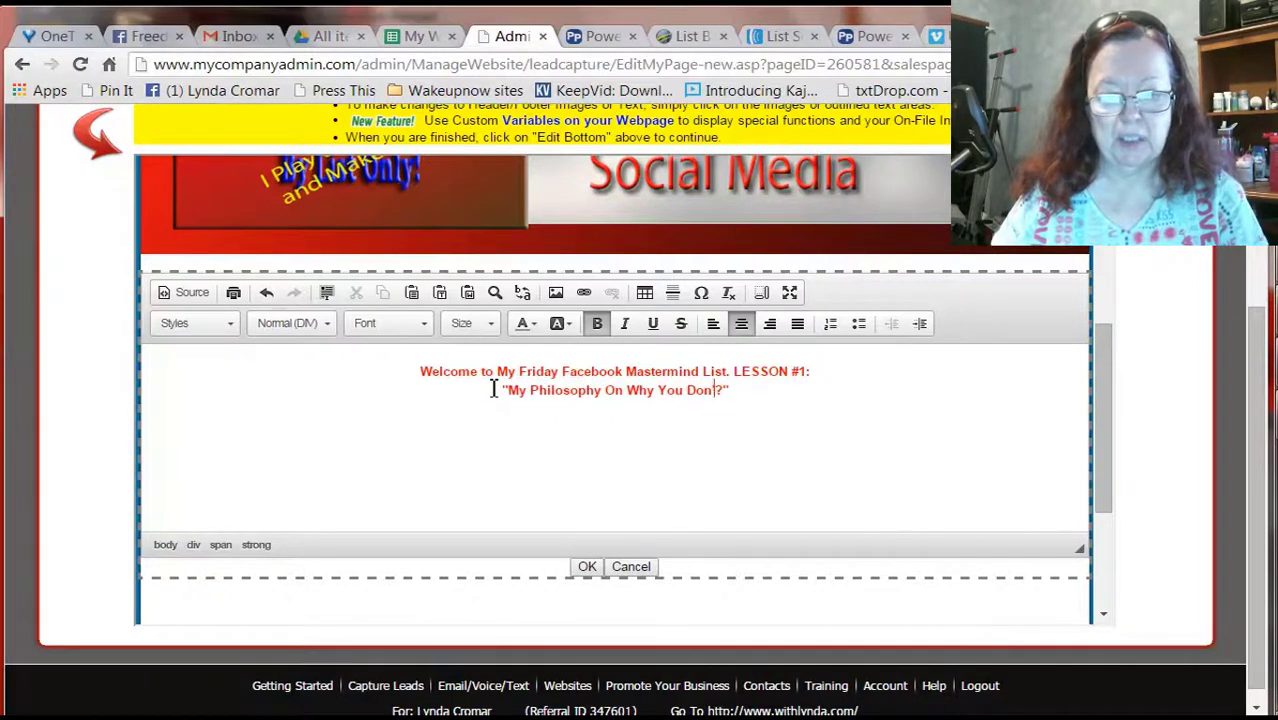
text( Want )
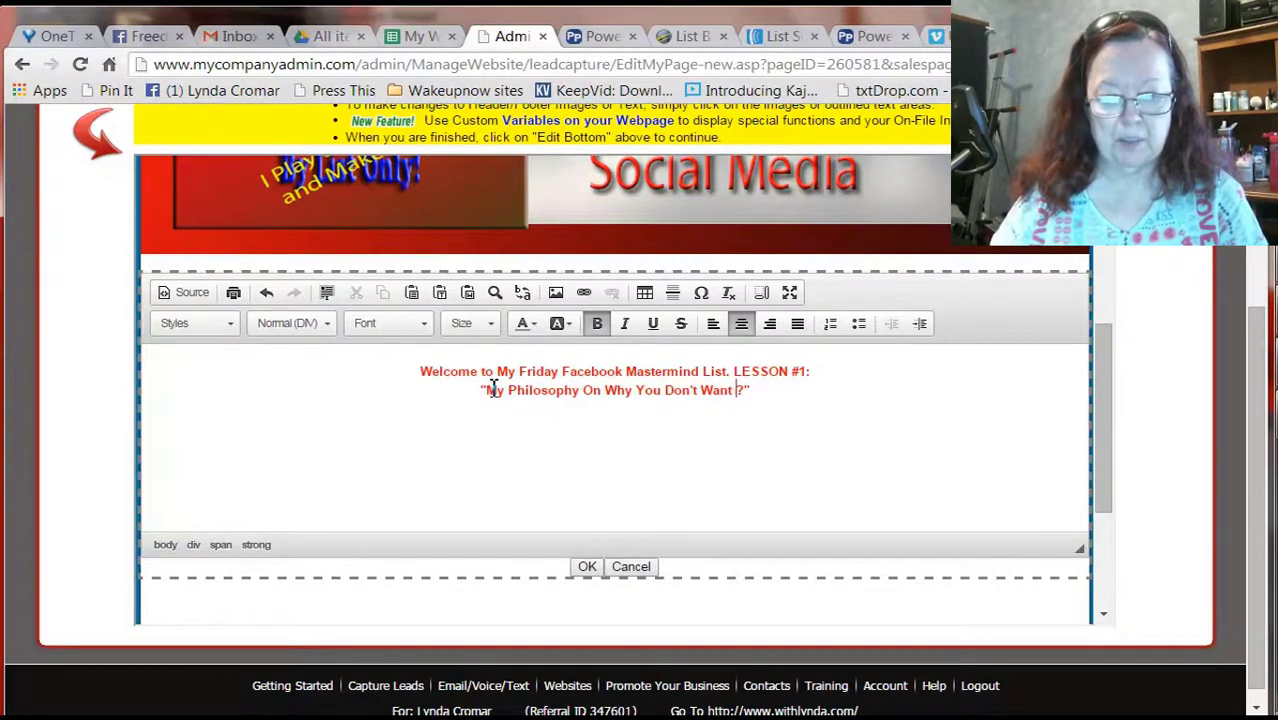
text(To Be )
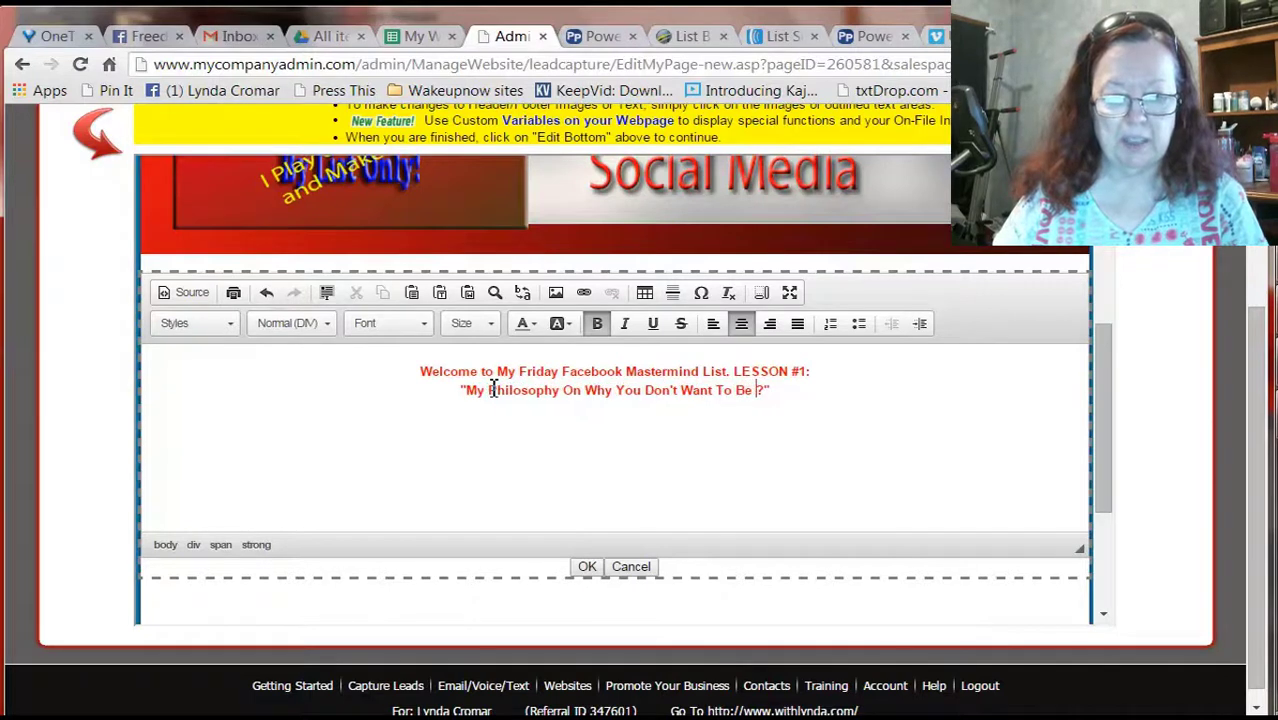
text(A One )
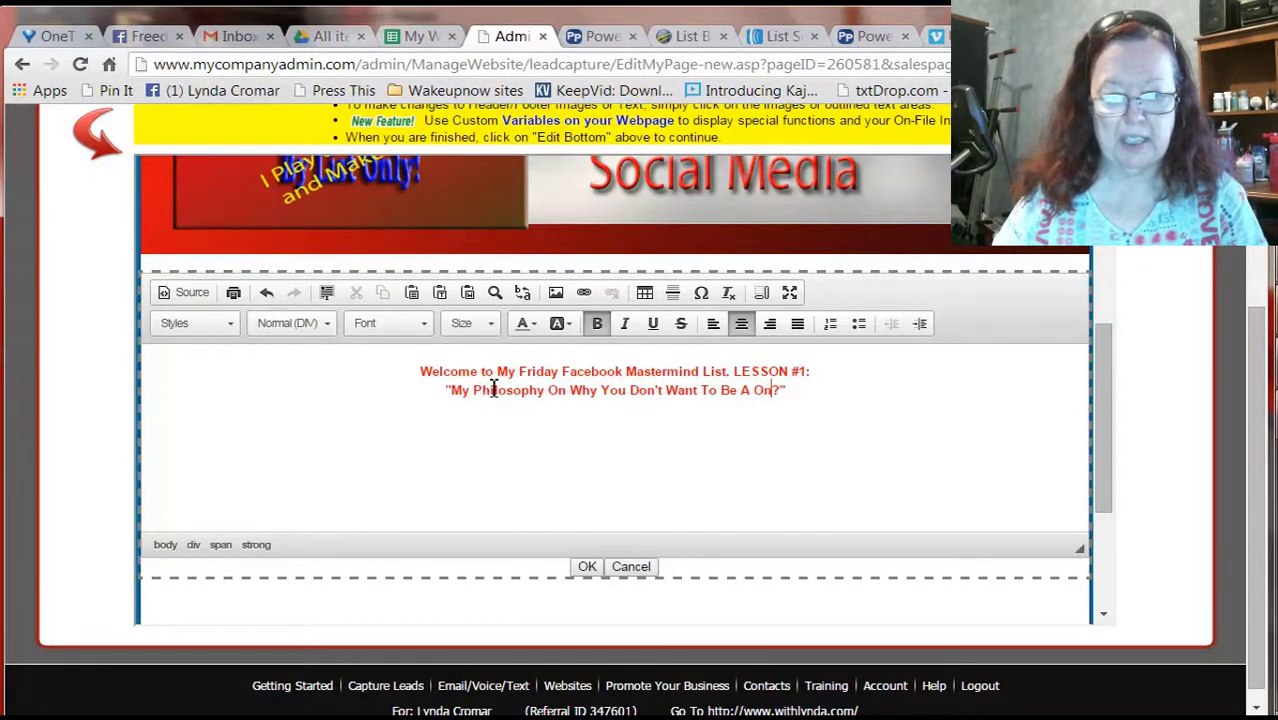
text(Compa)
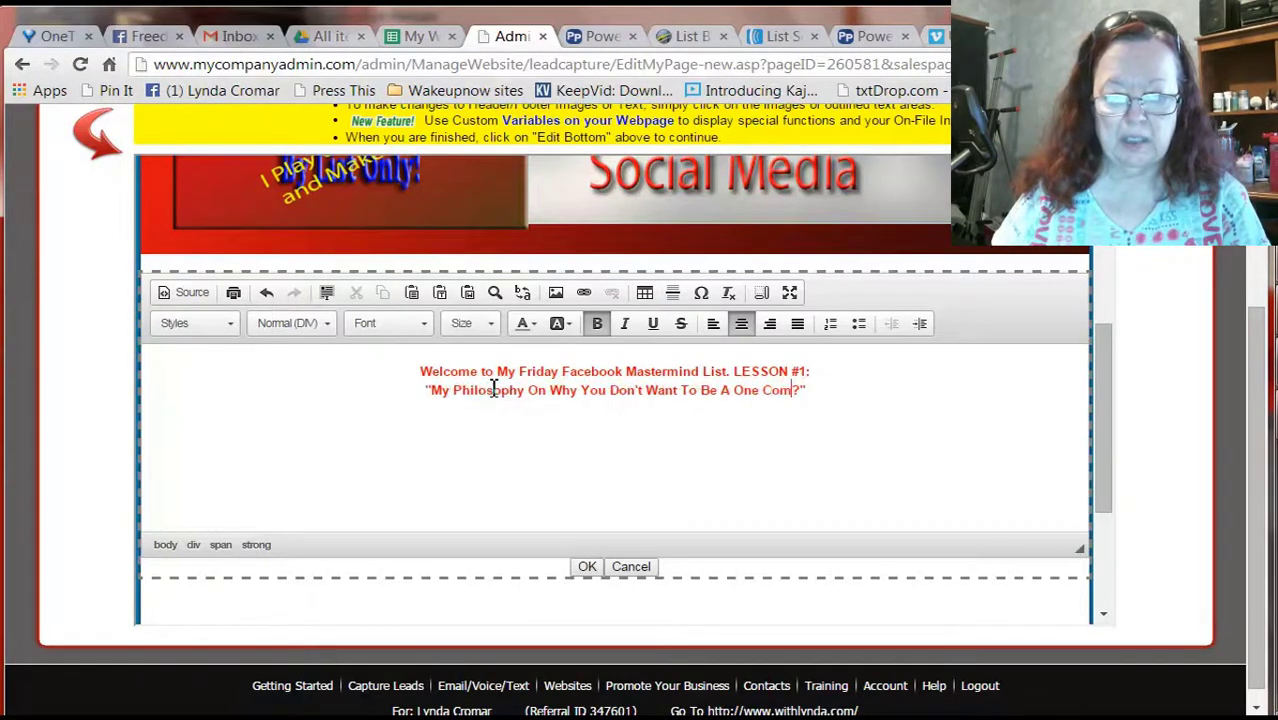
text(ny Person)
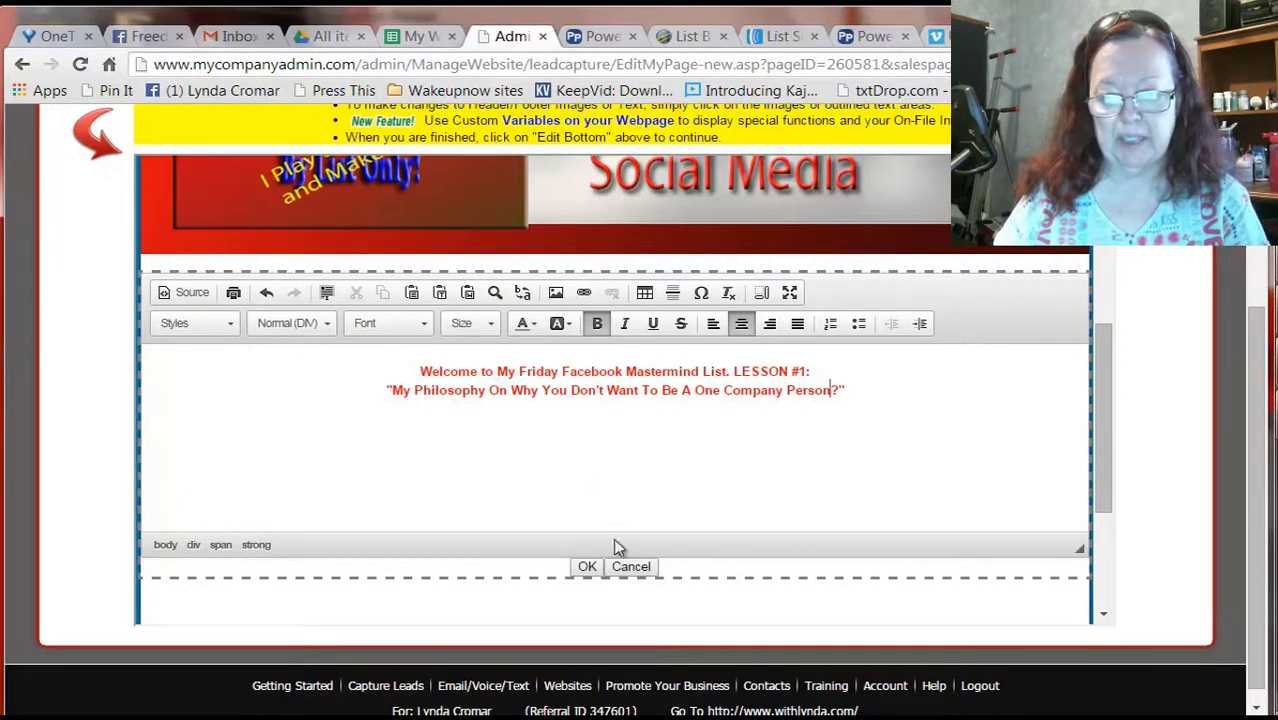
click(586, 567)
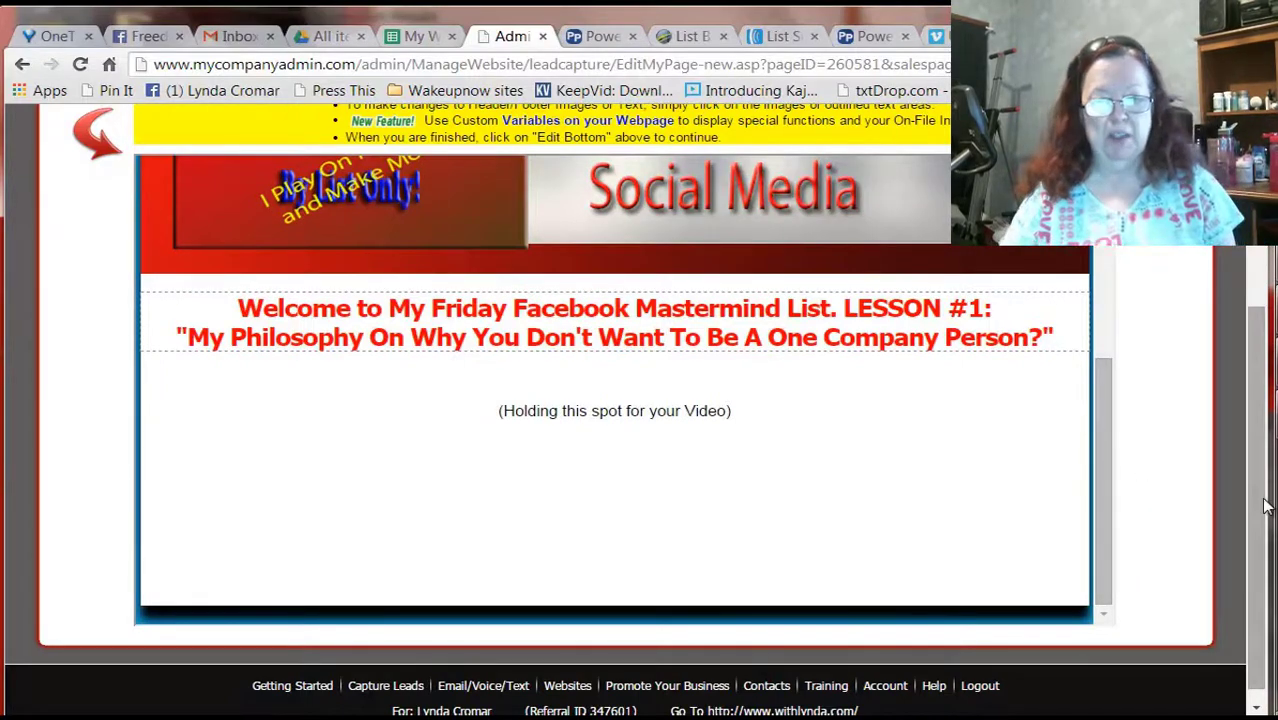
scroll(1270, 310, up, 3)
scroll(1270, 310, down, 3)
scroll(1230, 290, up, 3)
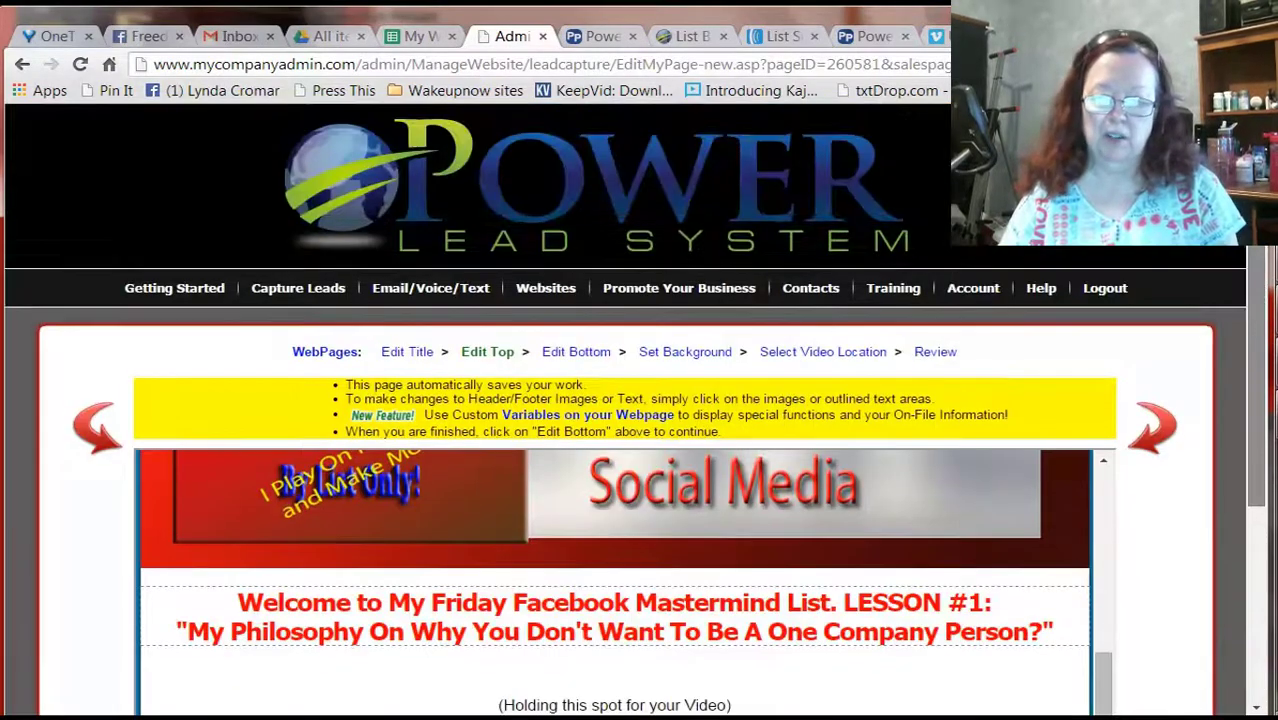
Set the page background colour to dark red #9f2a1e
click(668, 351)
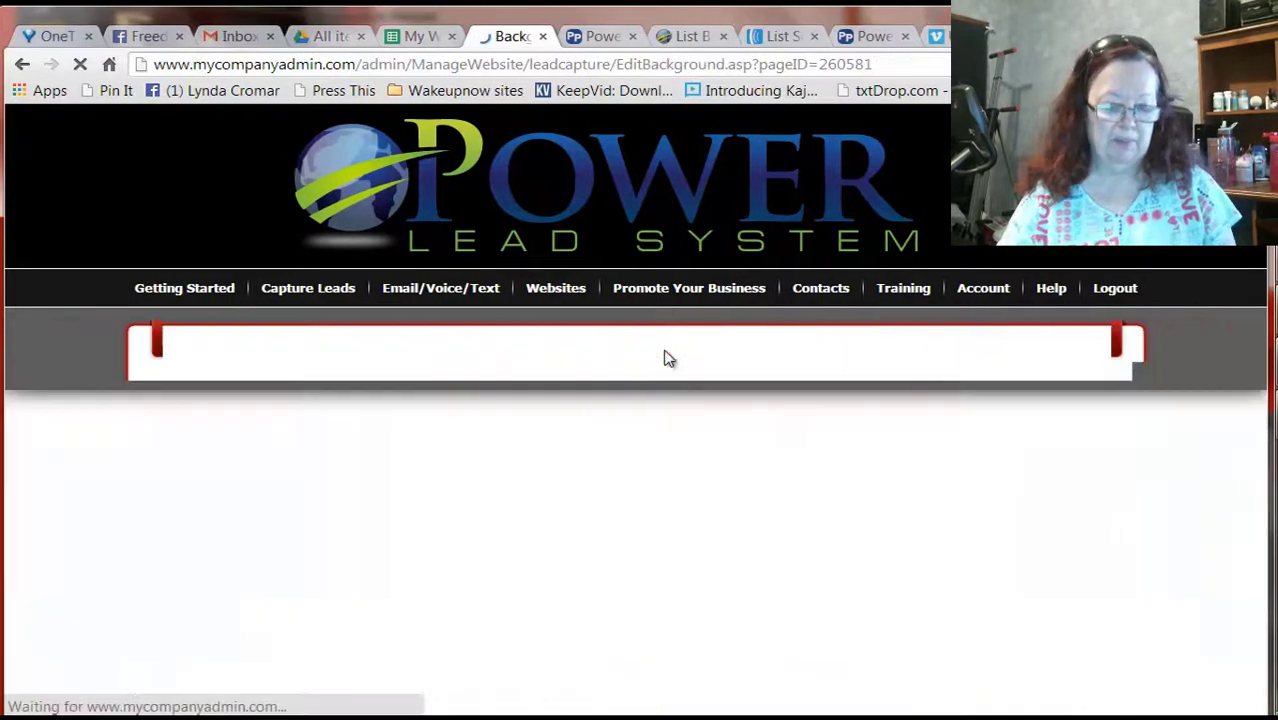
scroll(1258, 358, down, 2)
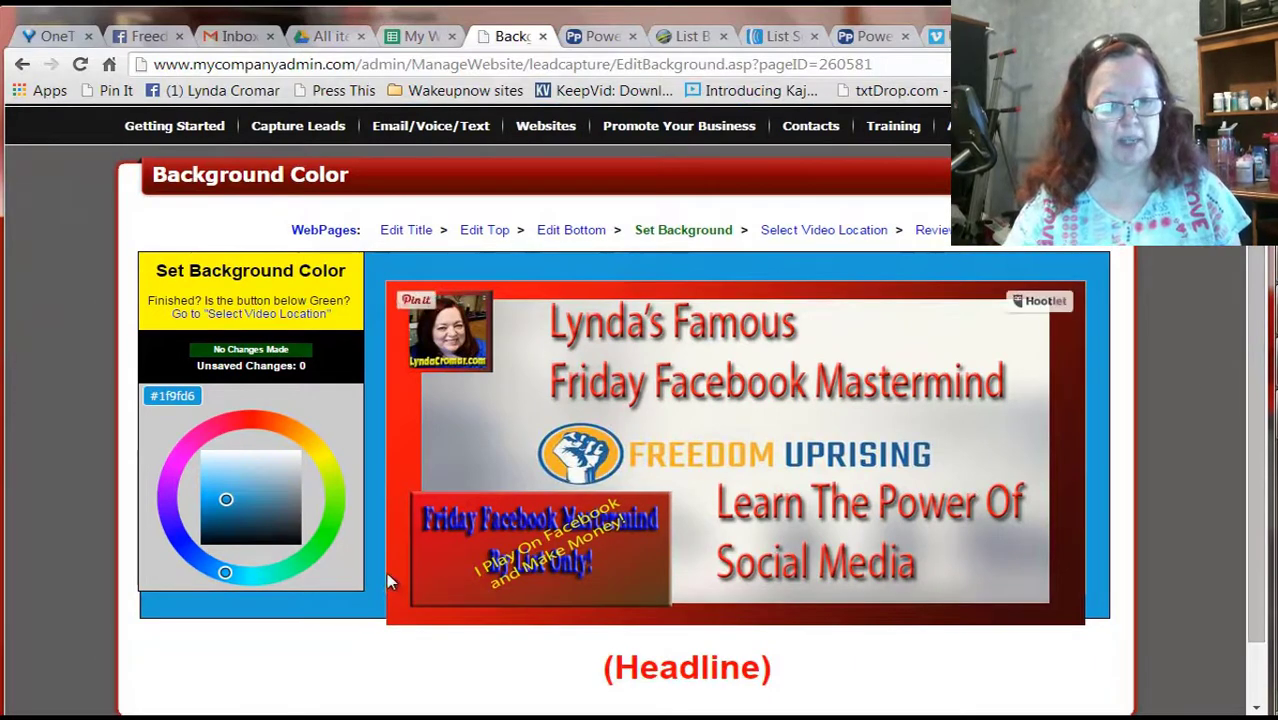
click(260, 420)
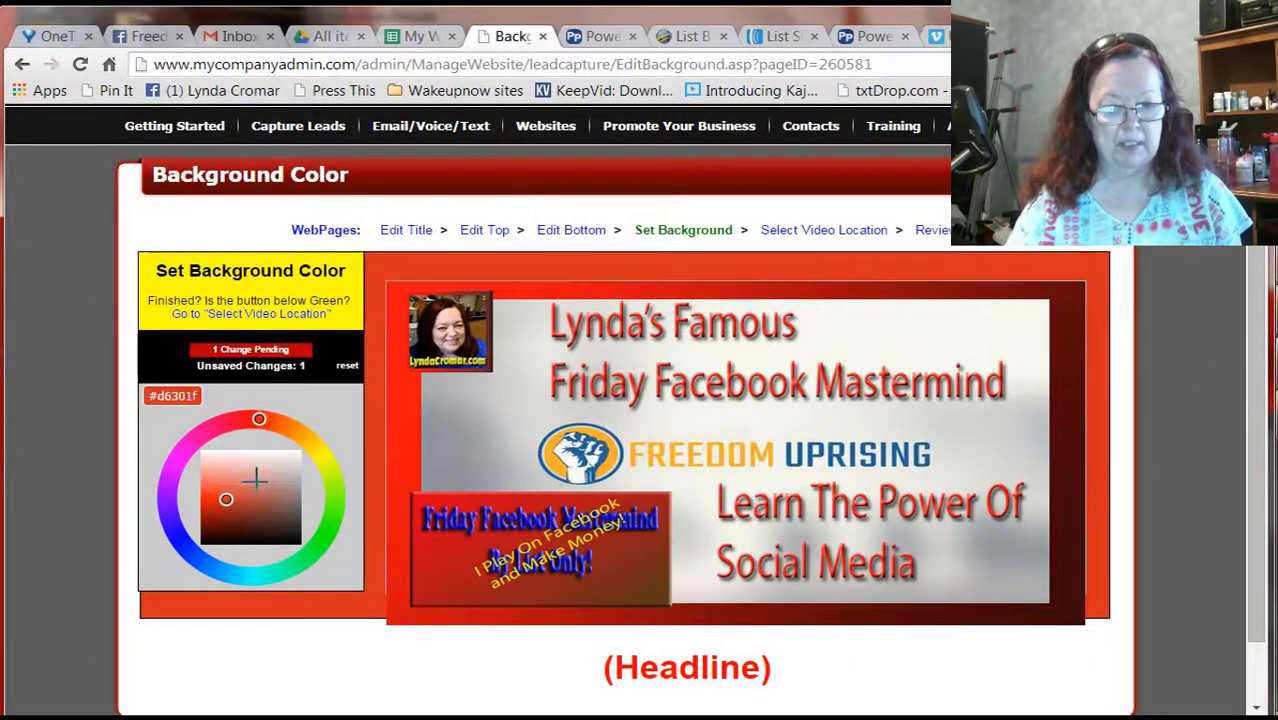
click(248, 487)
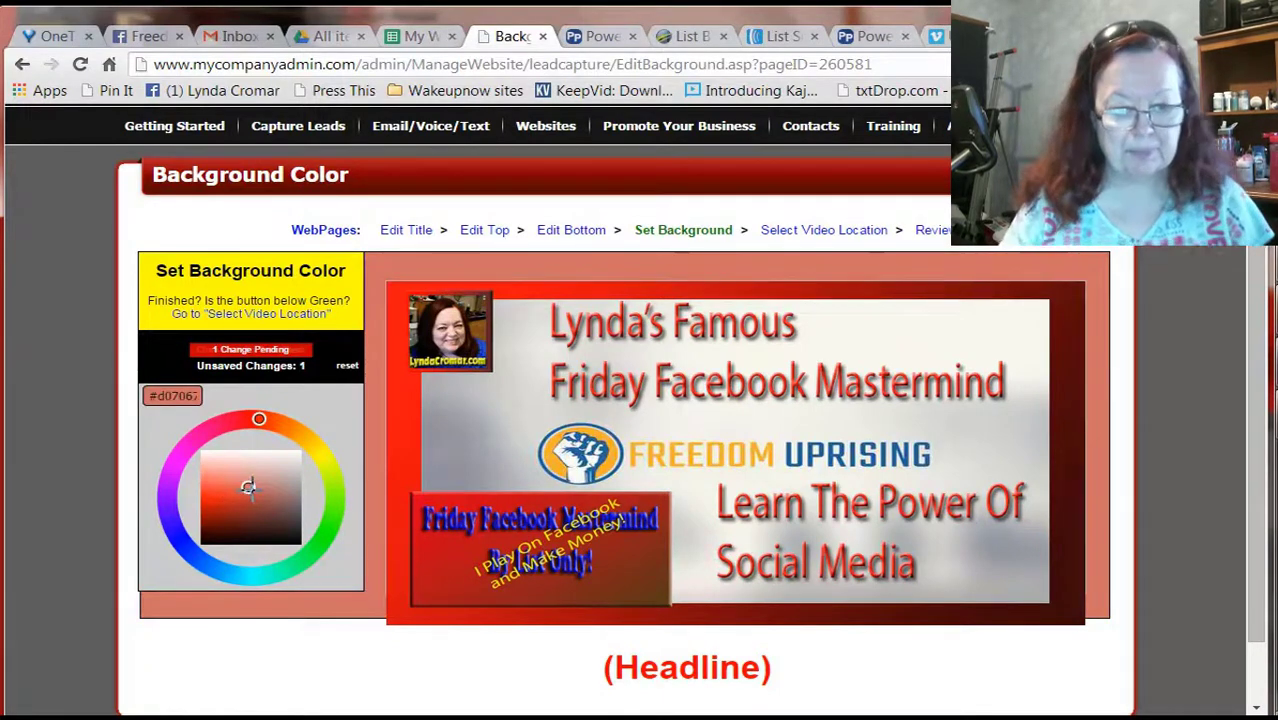
click(234, 511)
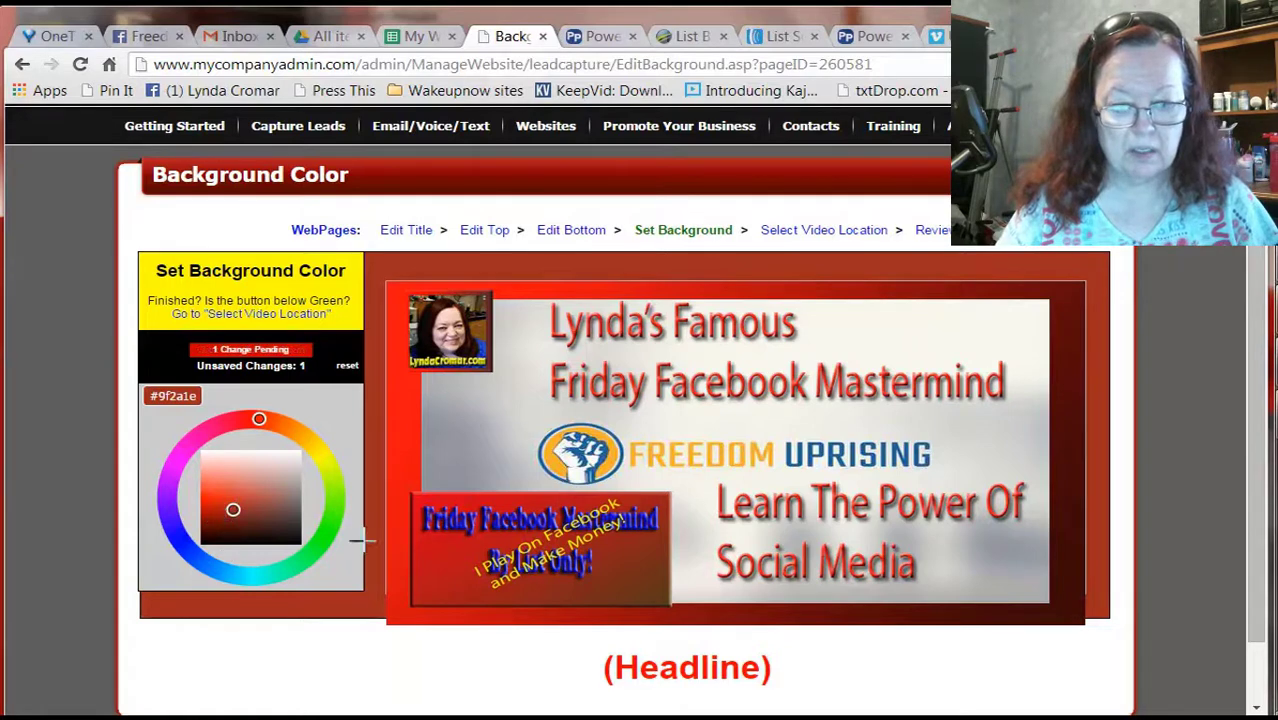
click(836, 232)
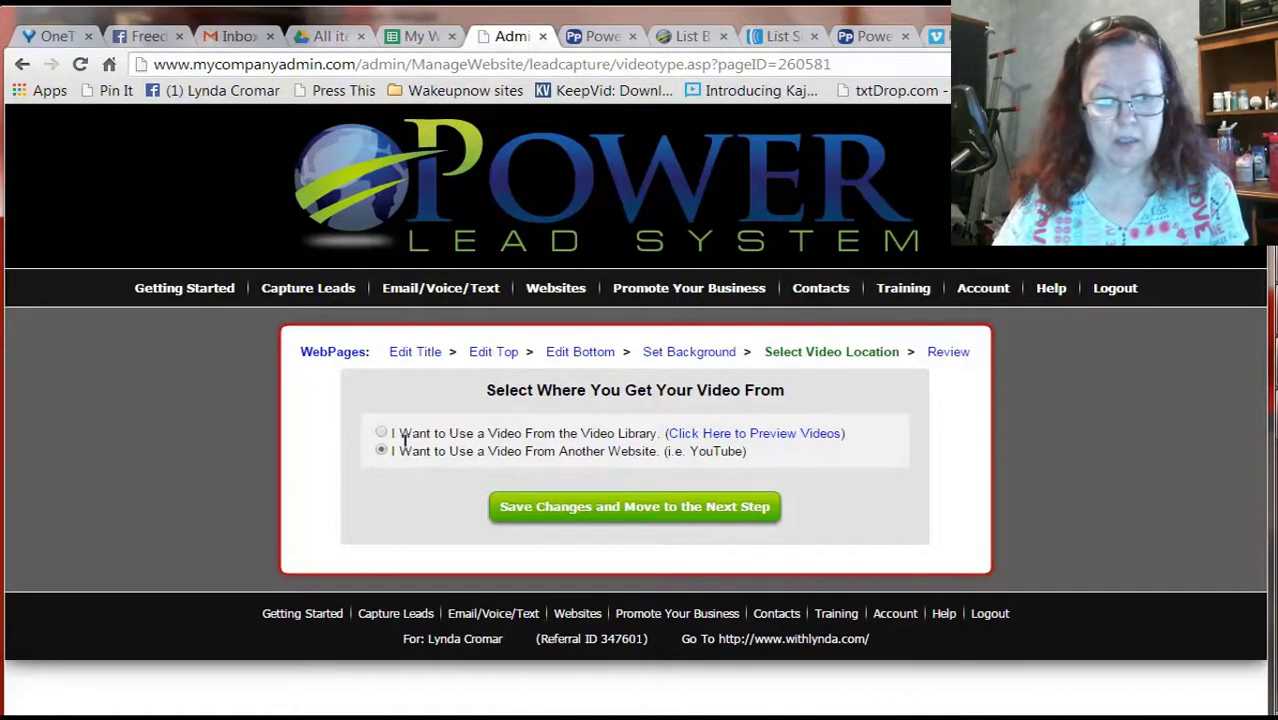
Save the other-website video source and select part of the old Vimeo video ID
click(712, 505)
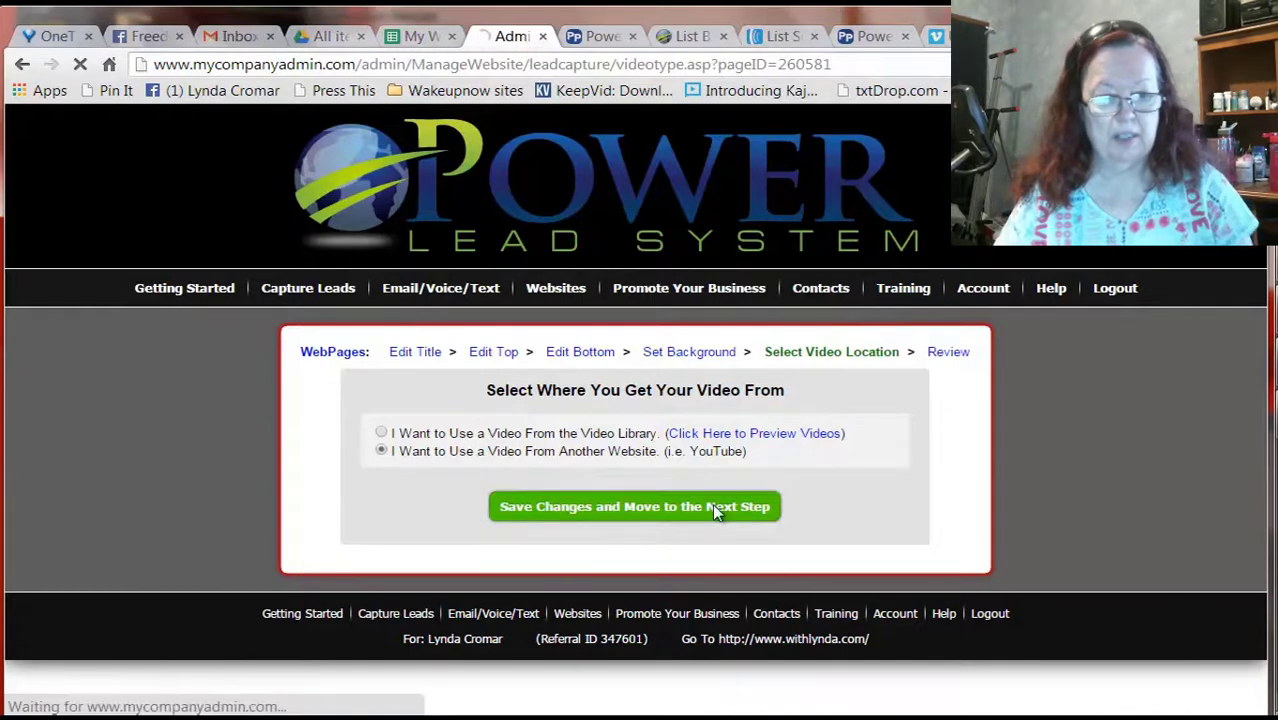
click(717, 507)
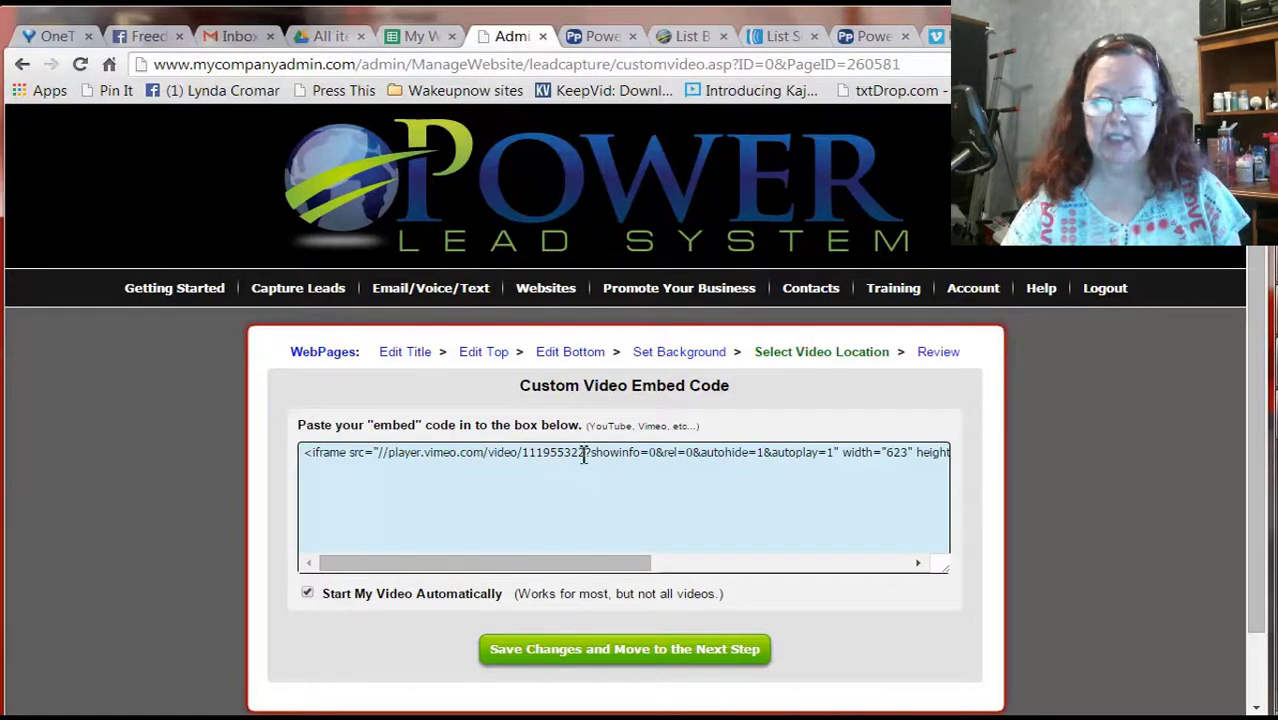
drag(584, 455, 550, 440)
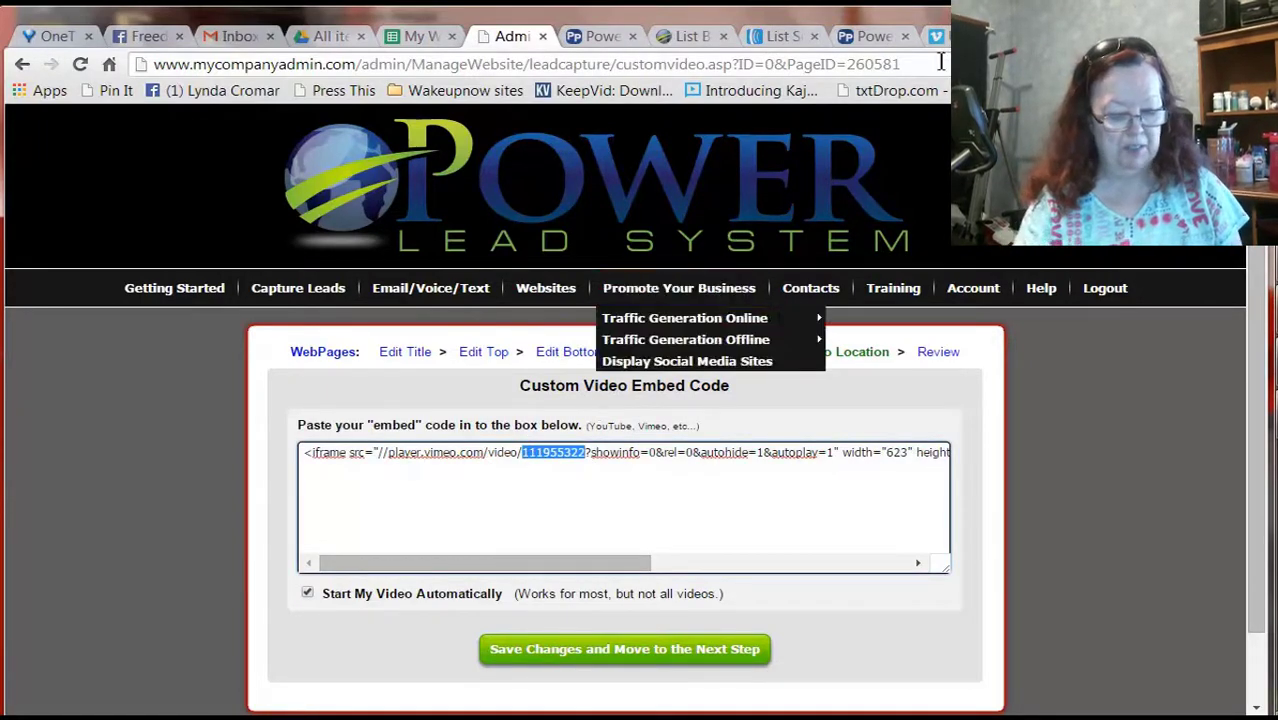
key(ctrl+Tab)
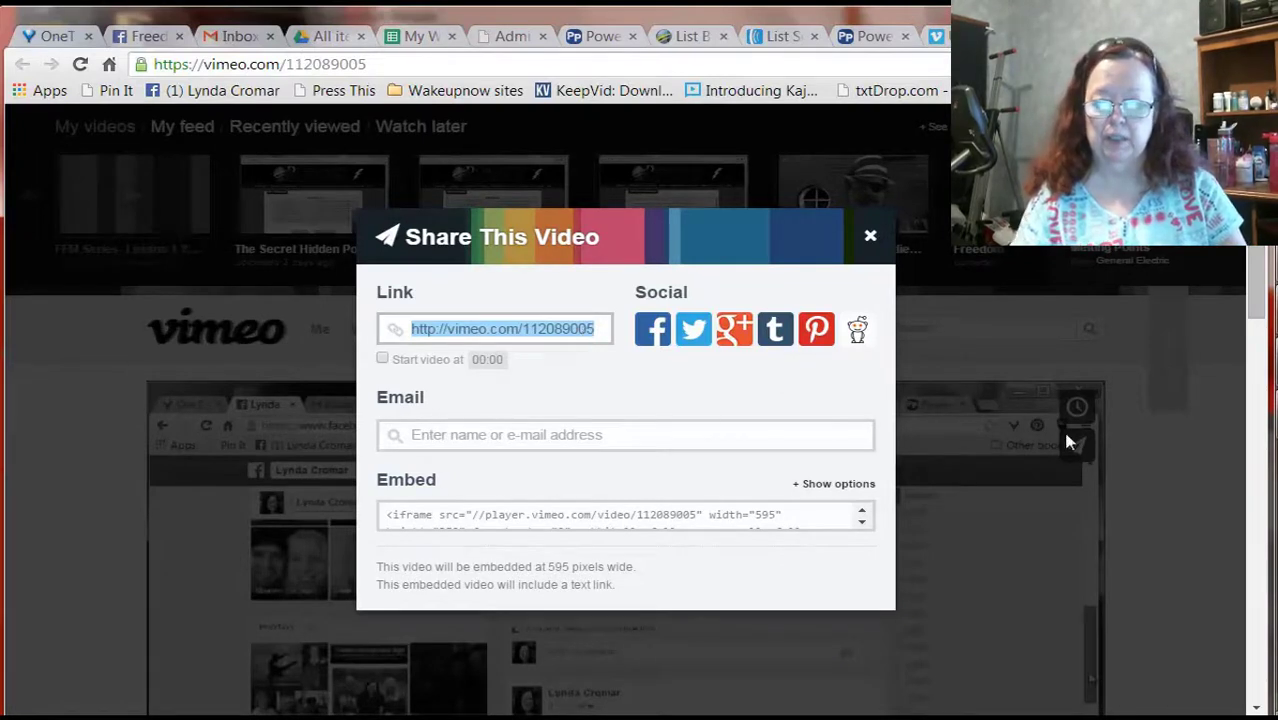
key(alt+Tab)
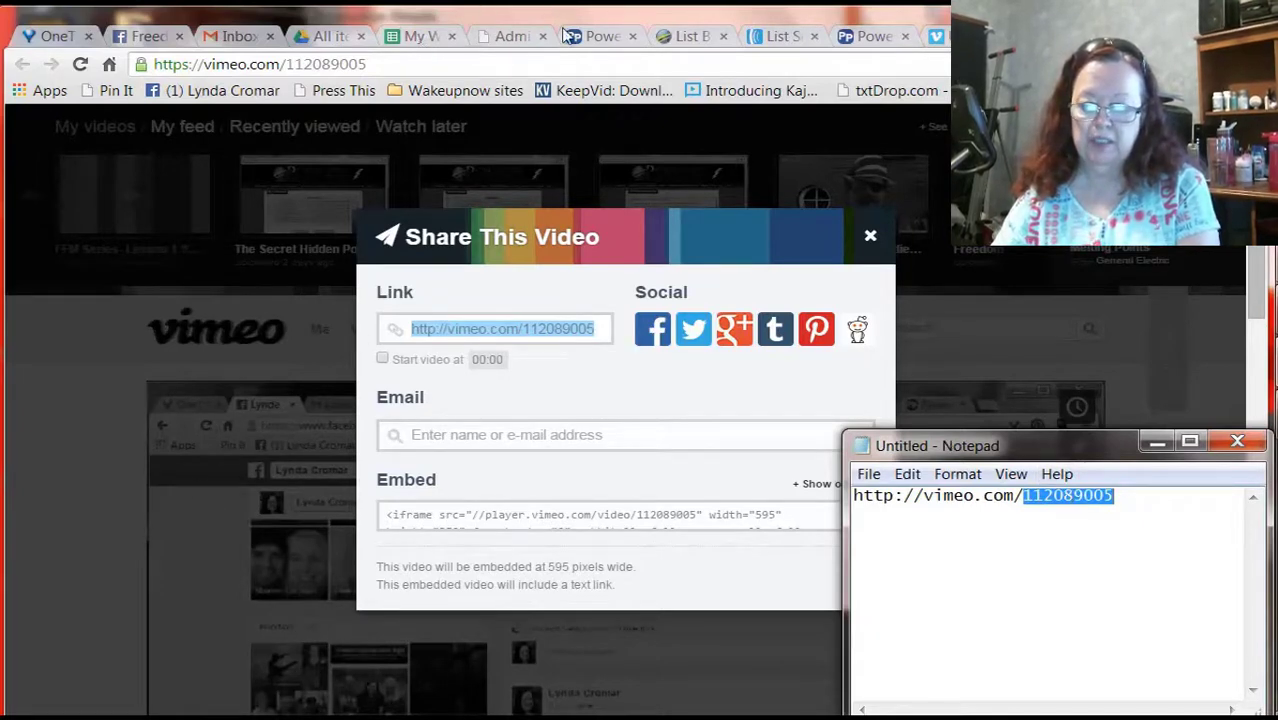
click(505, 36)
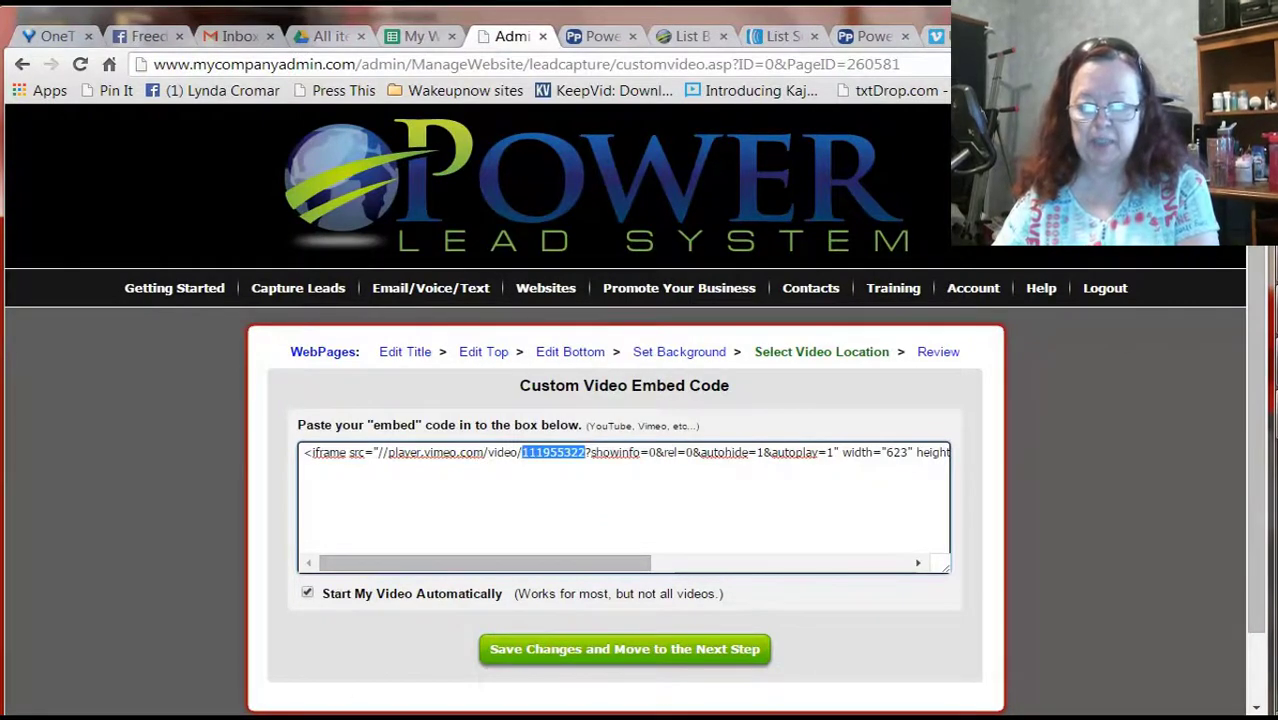
Replace video ID 111955322 with 112089005 in the iframe embed code and save it
key(alt+Tab)
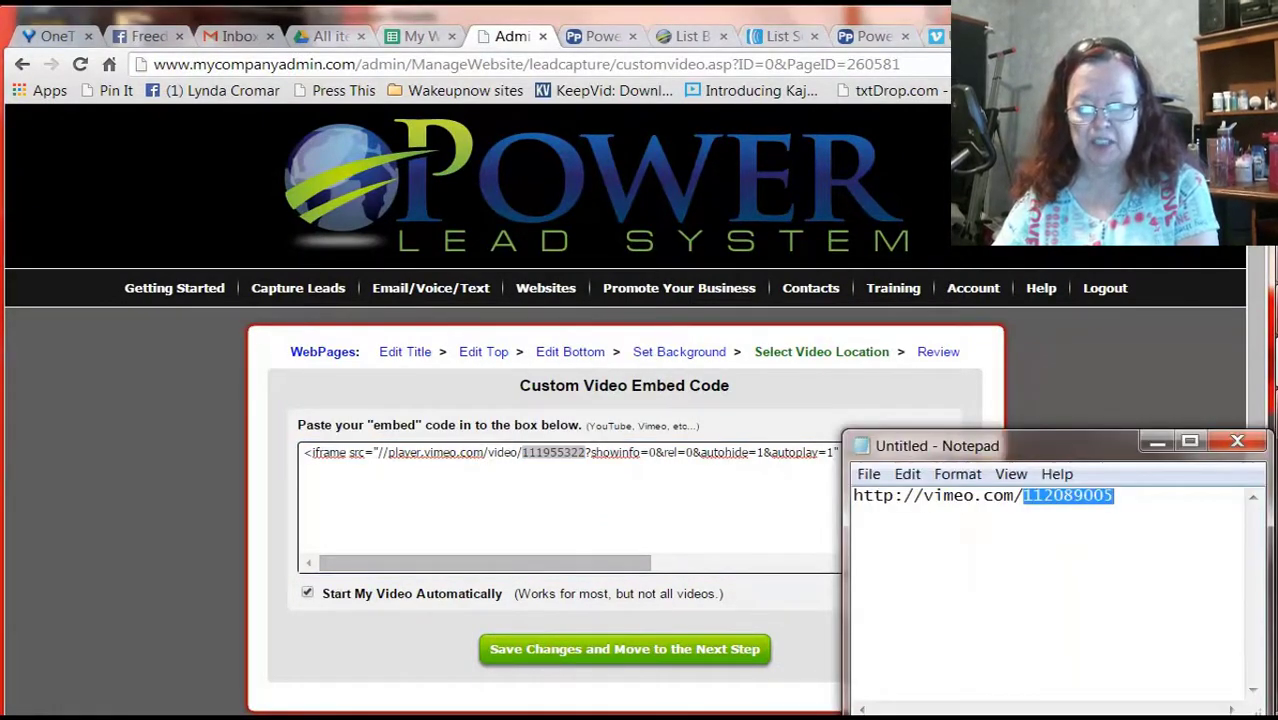
click(525, 453)
drag(523, 455, 588, 456)
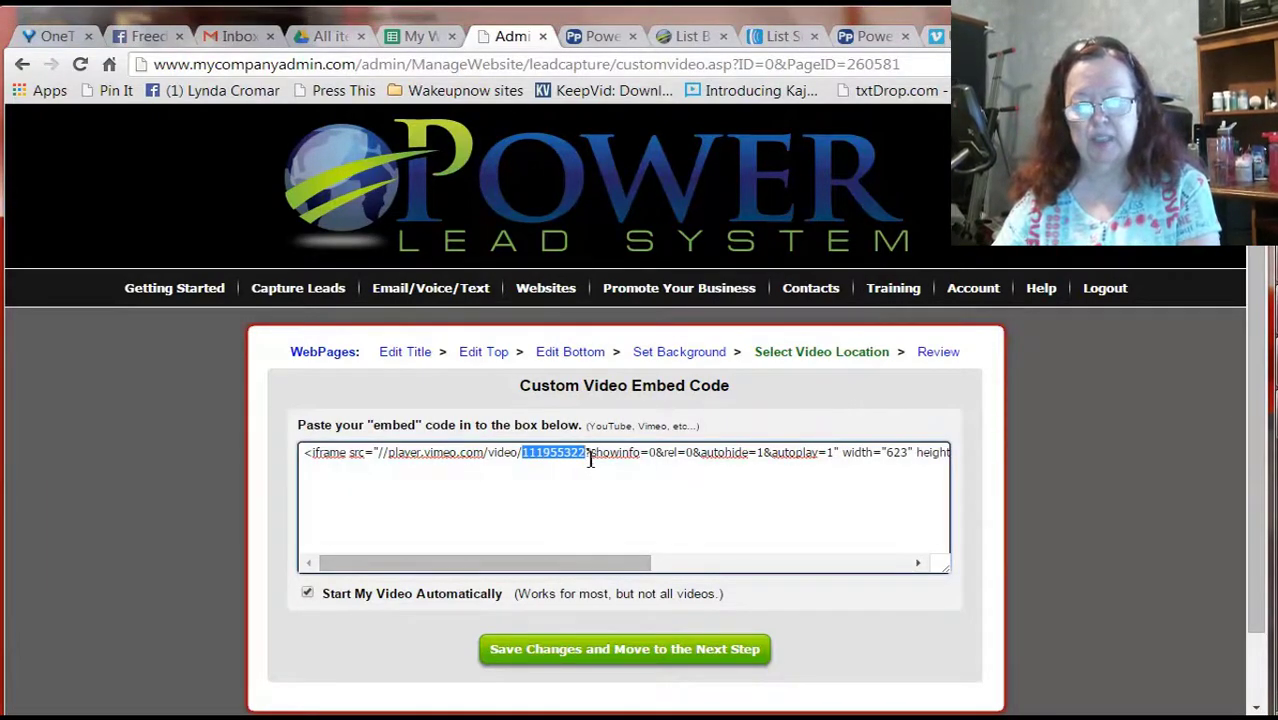
text(112089005)
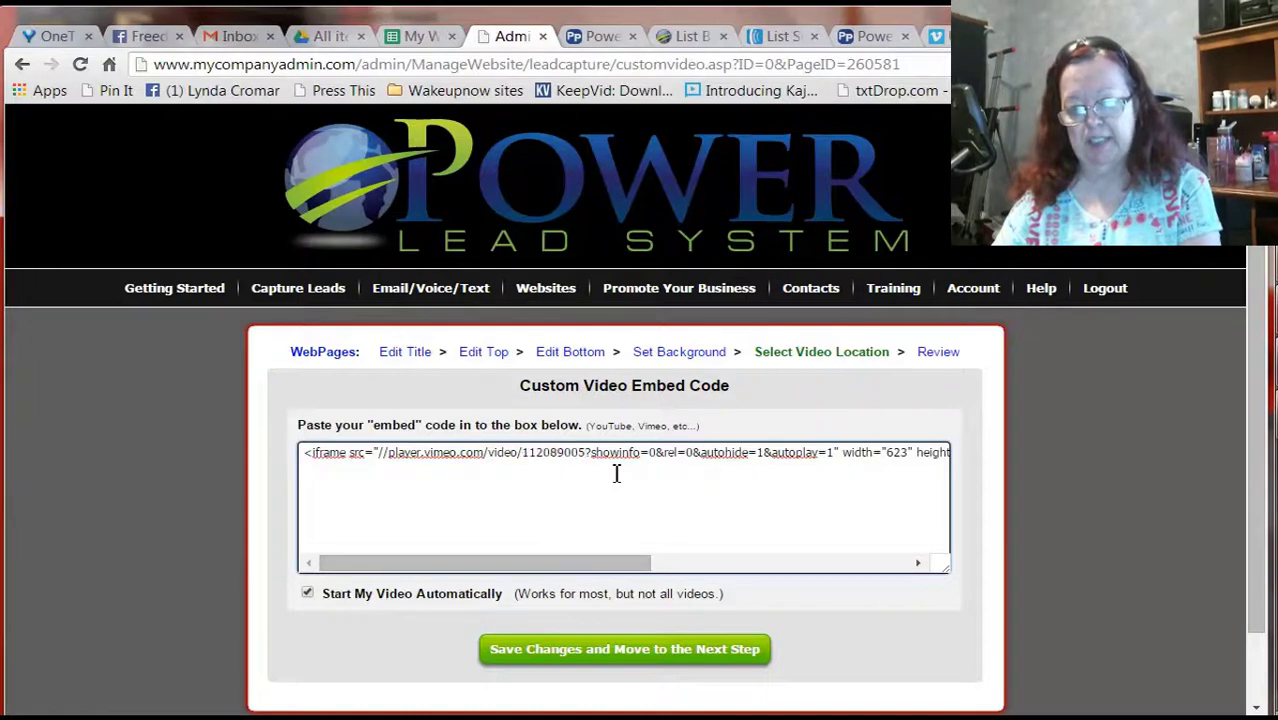
click(686, 652)
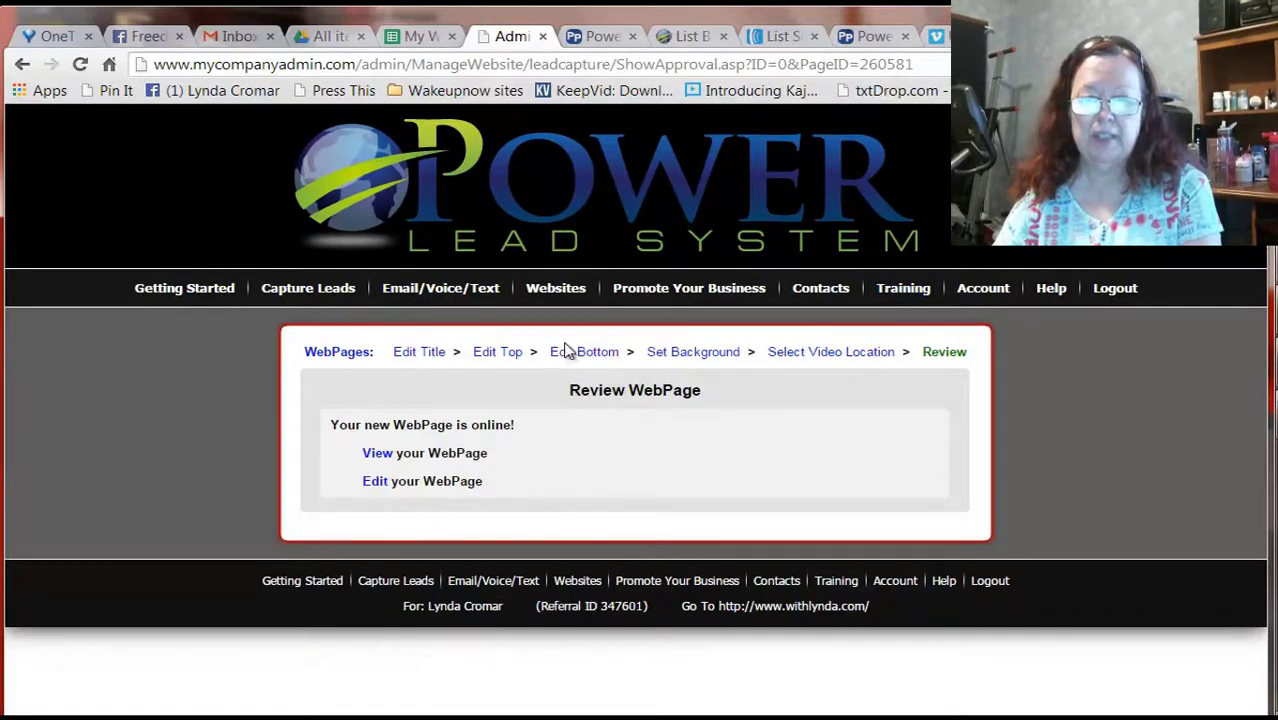
click(571, 360)
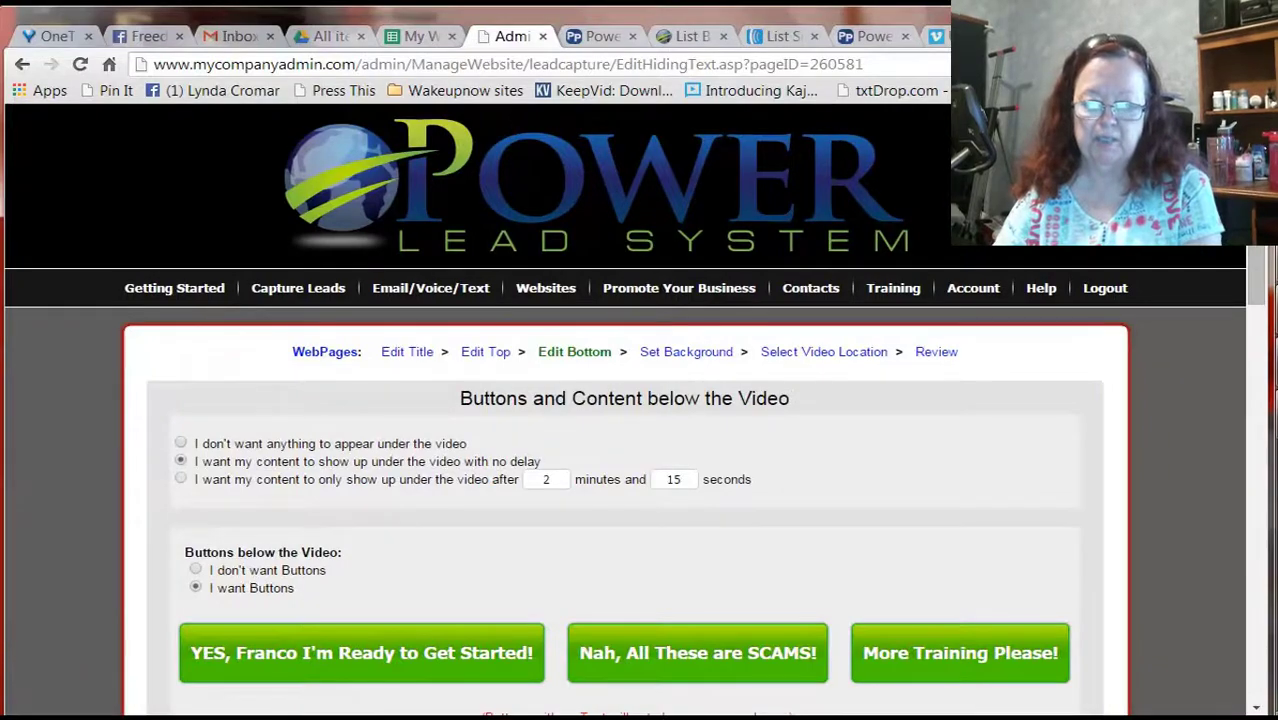
Replace the presenter's name on the first button's label with the new presenter's name
scroll(1256, 290, down, 3)
scroll(1257, 254, down, 3)
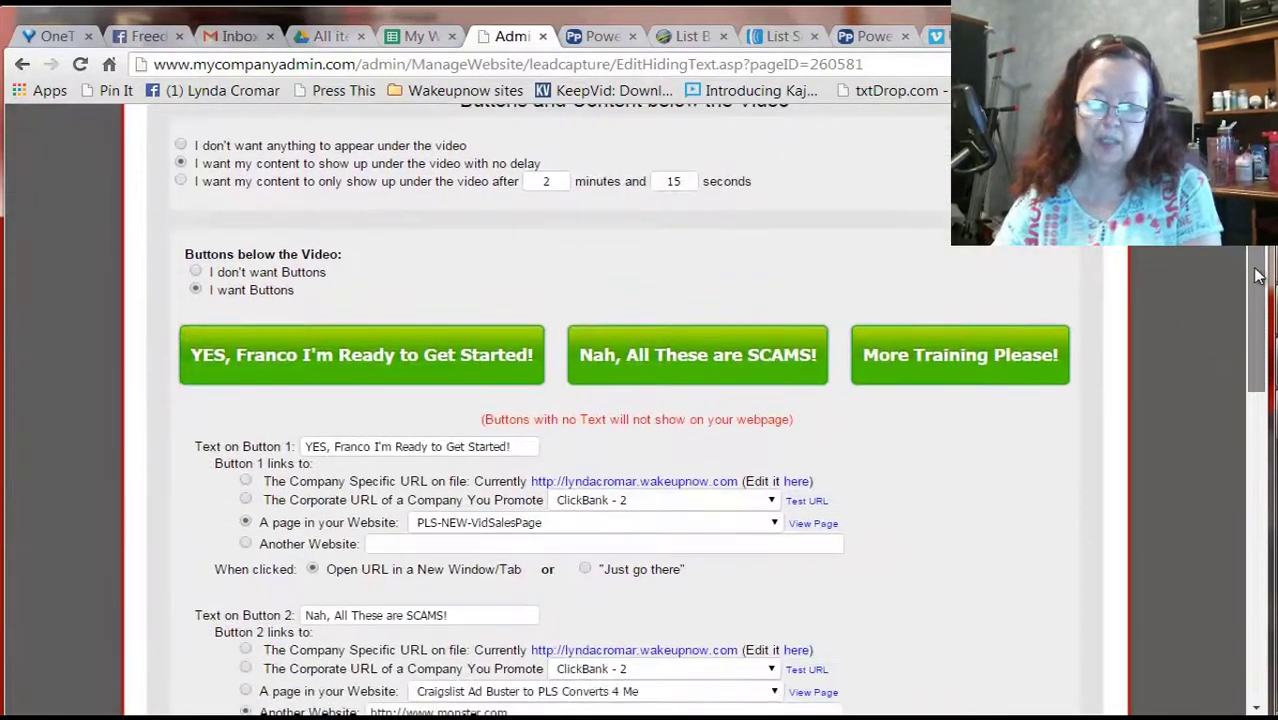
click(379, 383)
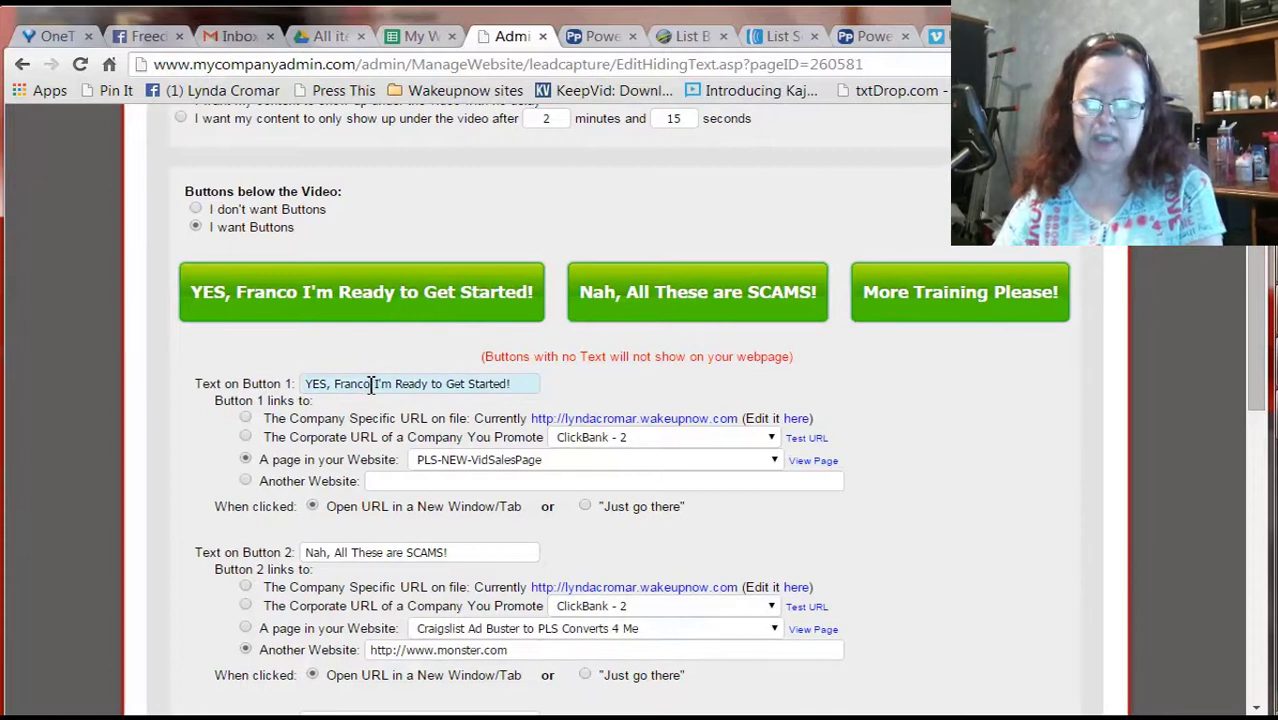
drag(372, 384, 337, 372)
text(Lynda)
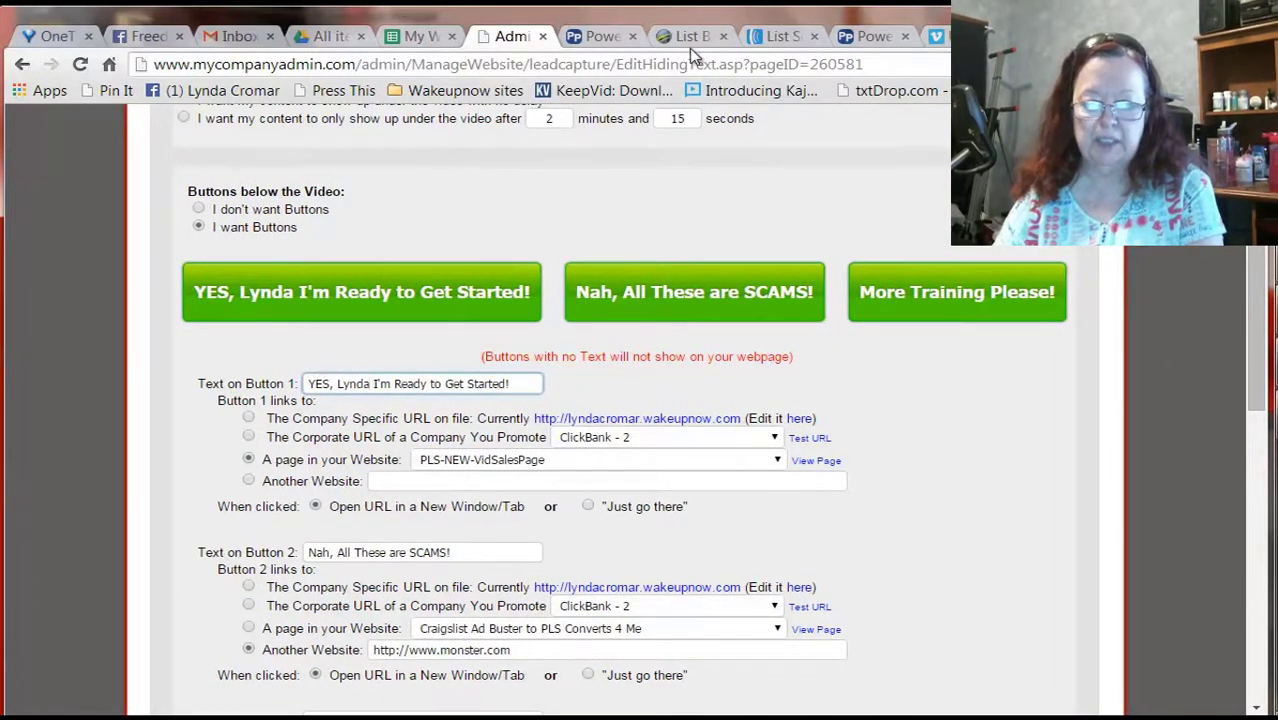
click(683, 37)
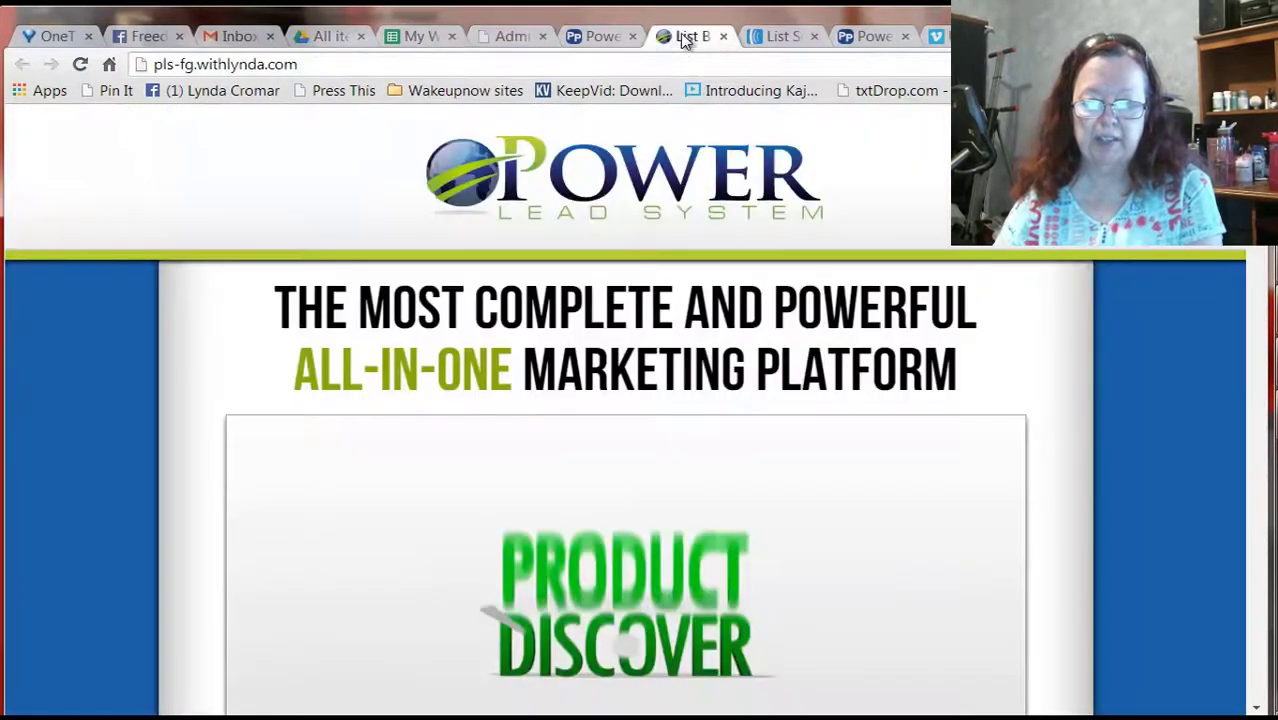
click(608, 62)
key(ctrl+c)
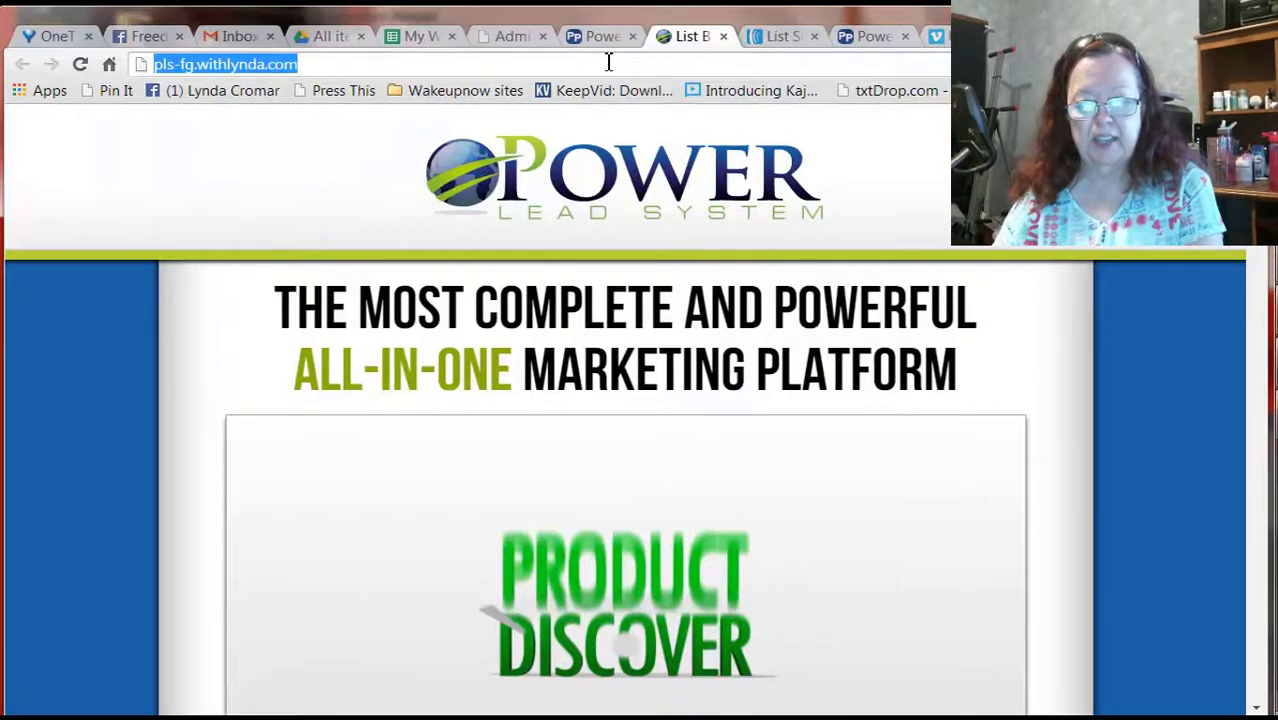
click(510, 37)
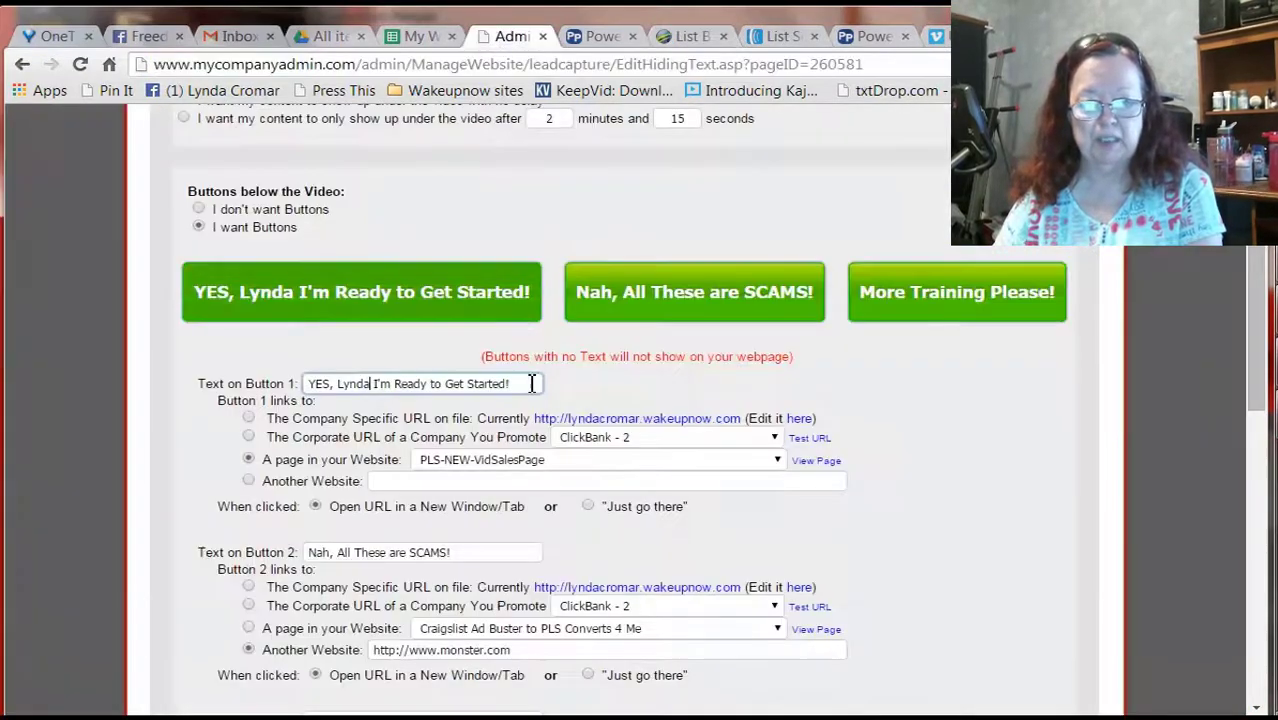
click(557, 462)
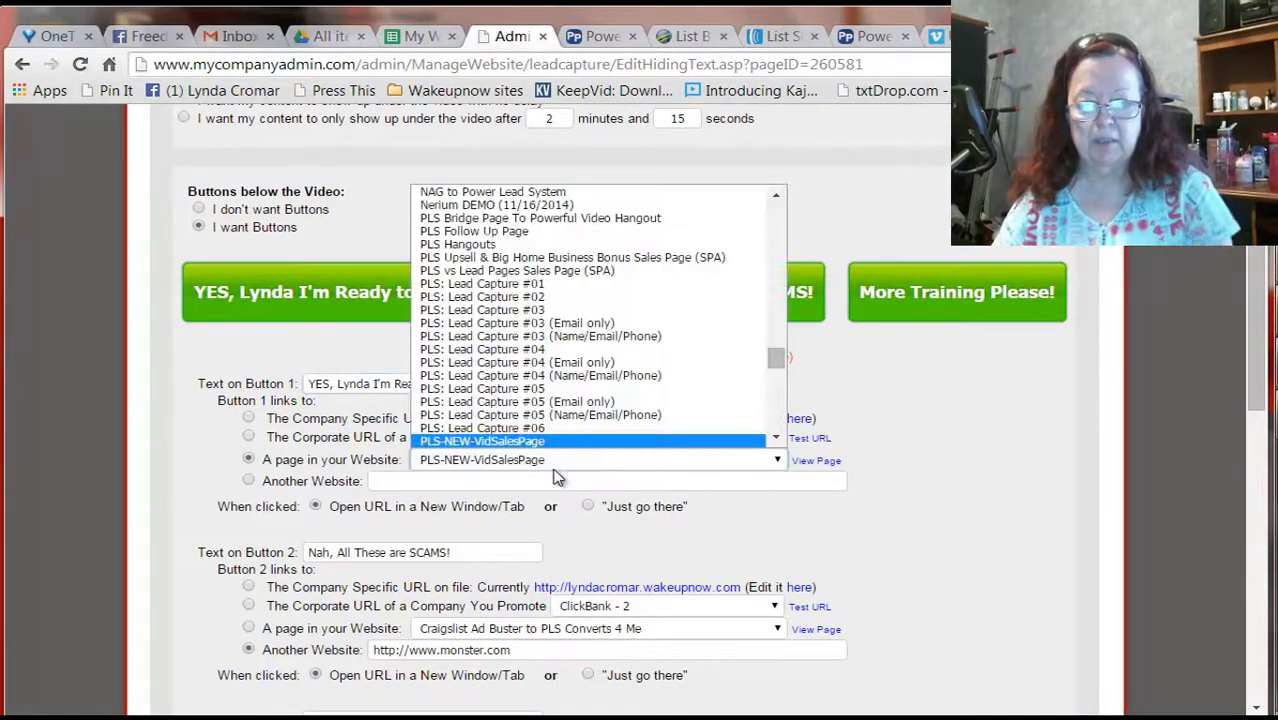
click(510, 478)
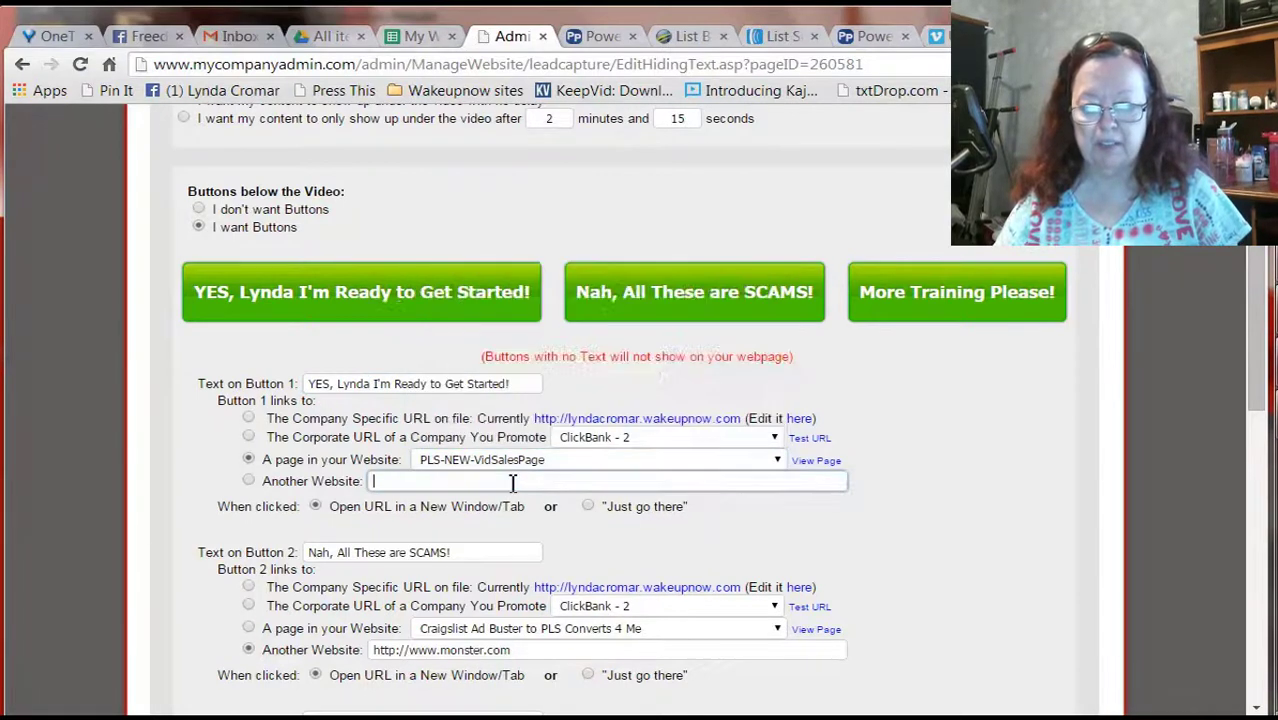
key(ctrl+v)
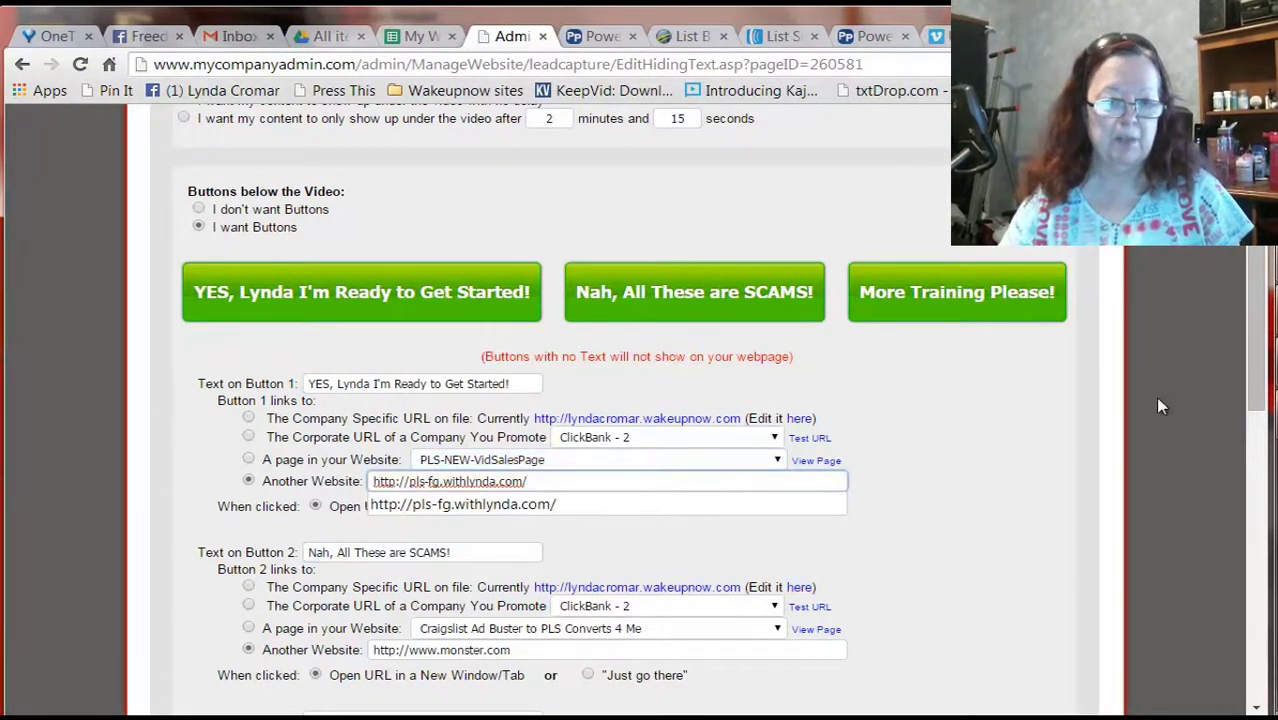
drag(1259, 283, 1262, 365)
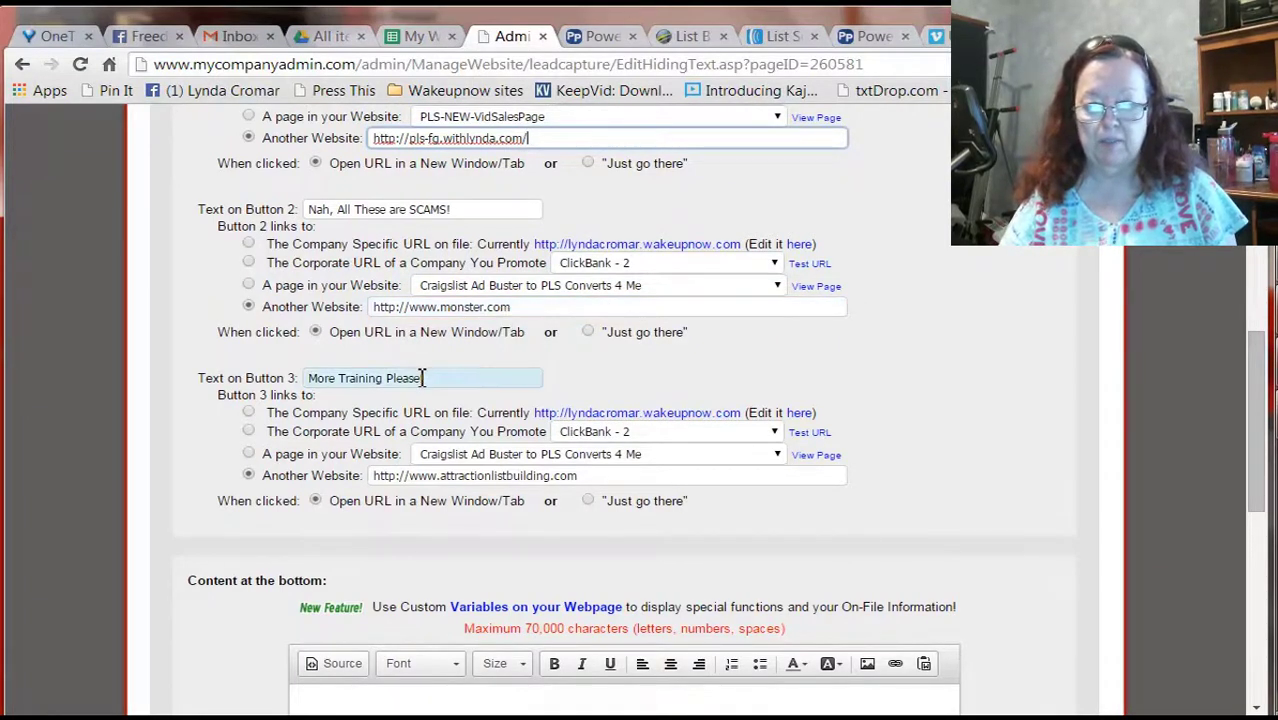
Change Button 3's 'attractionlistbuilding' address to the presenter's own website and save the button settings
click(585, 477)
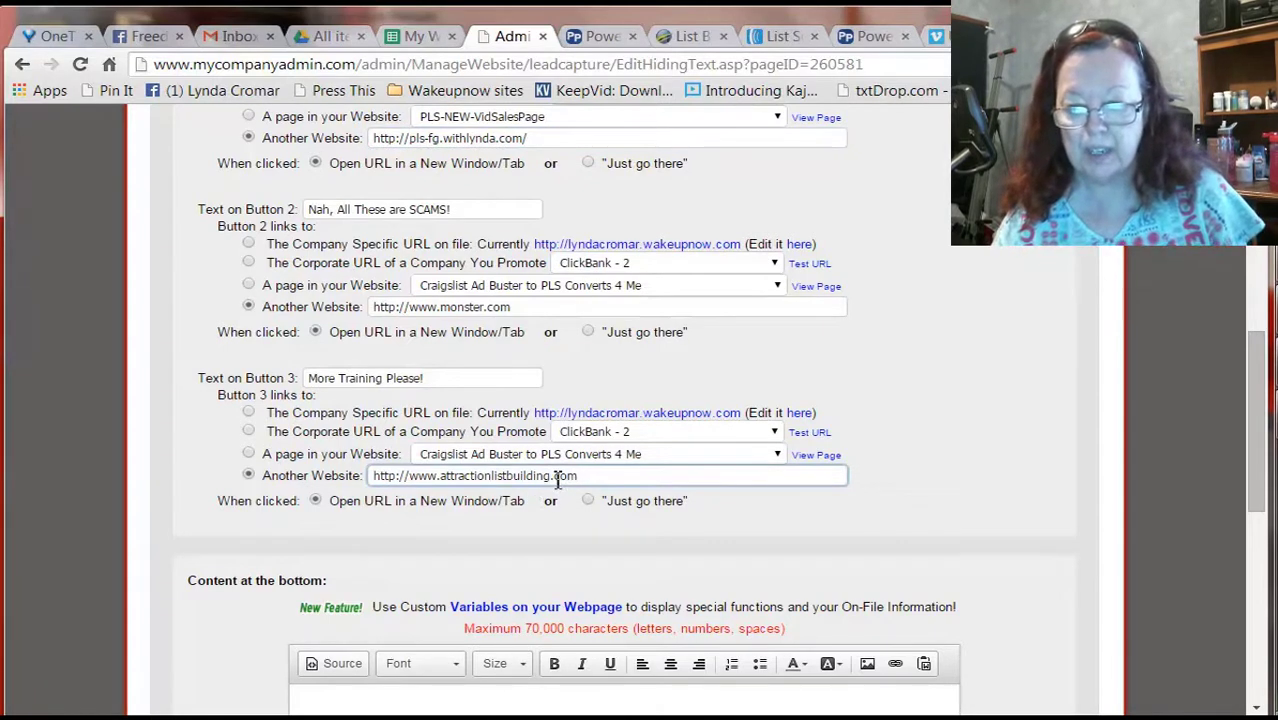
drag(551, 477, 477, 472)
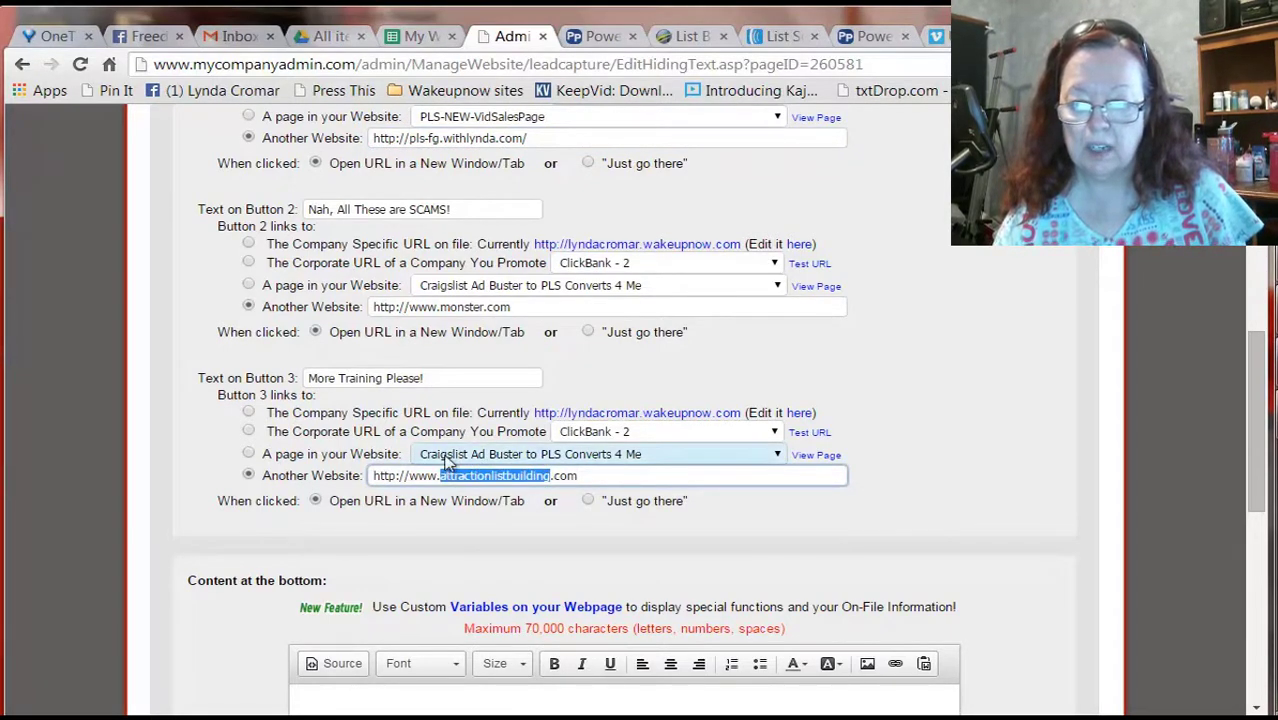
text(ak)
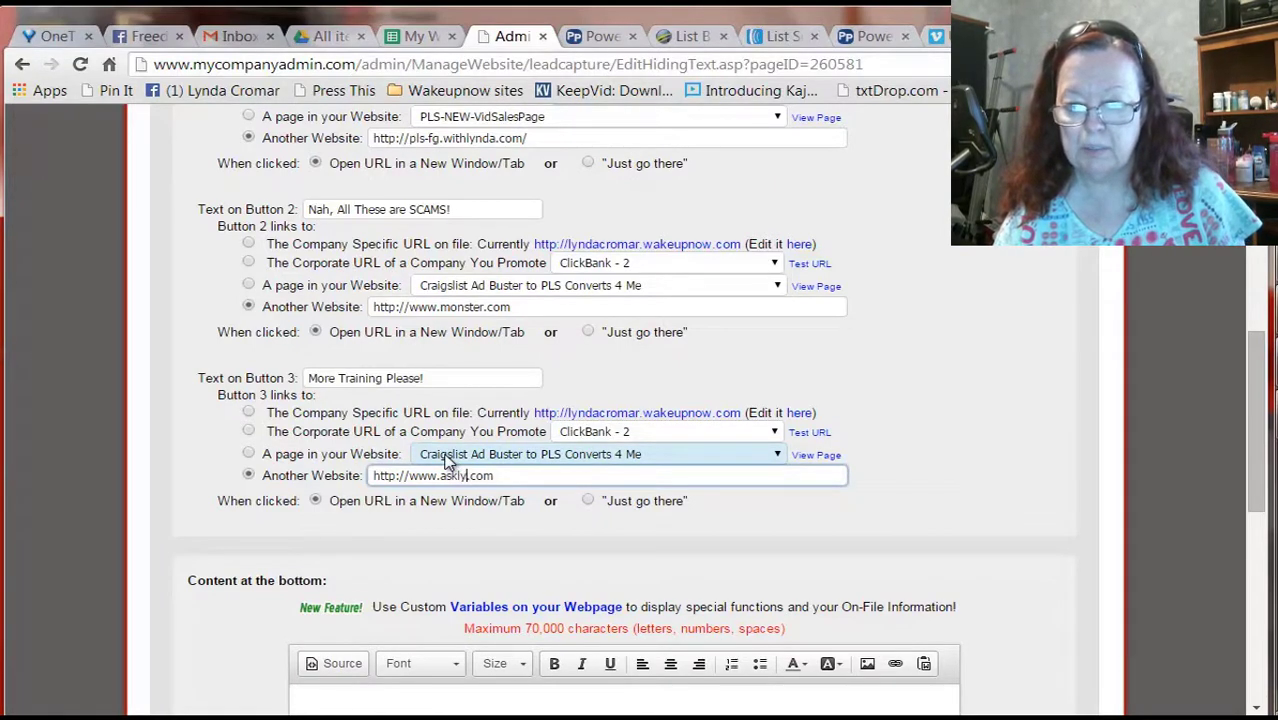
text(klyndacromar)
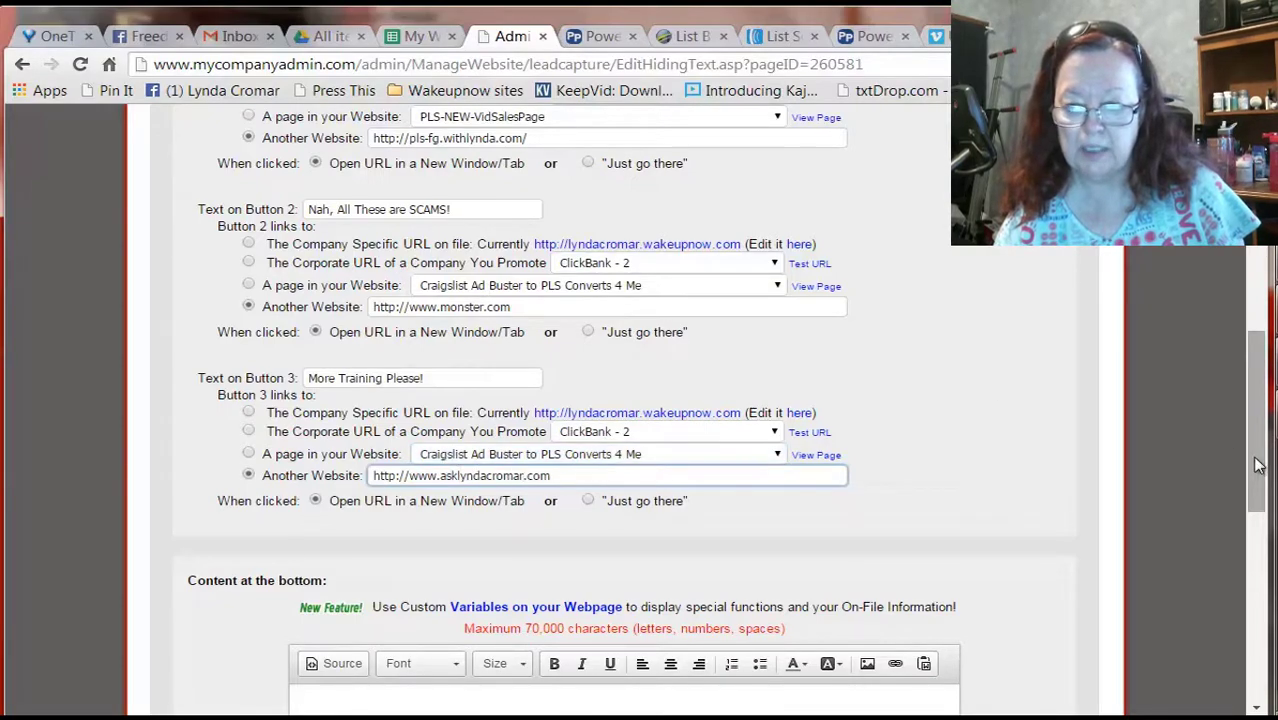
drag(1258, 465, 1262, 387)
scroll(809, 608, down, 10)
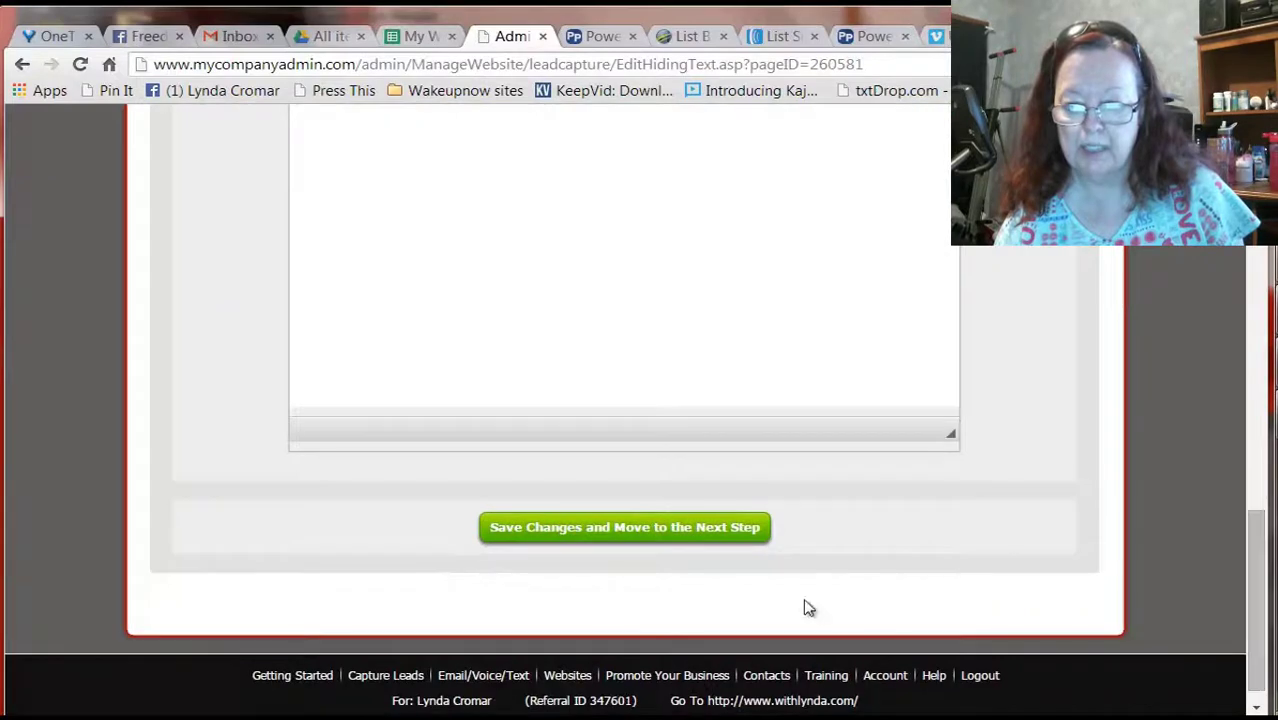
click(636, 521)
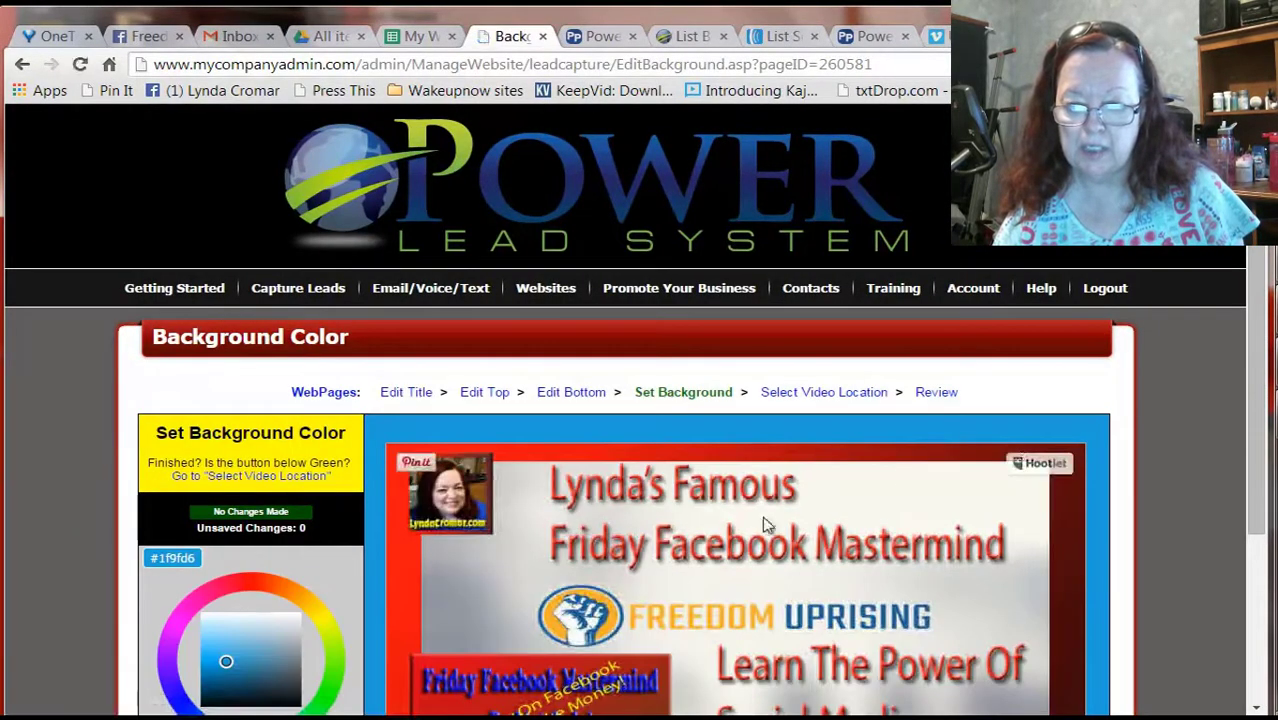
Open the finished page live and check the Freedom Uprising banner, LESSON #1 heading, video and buttons
click(937, 393)
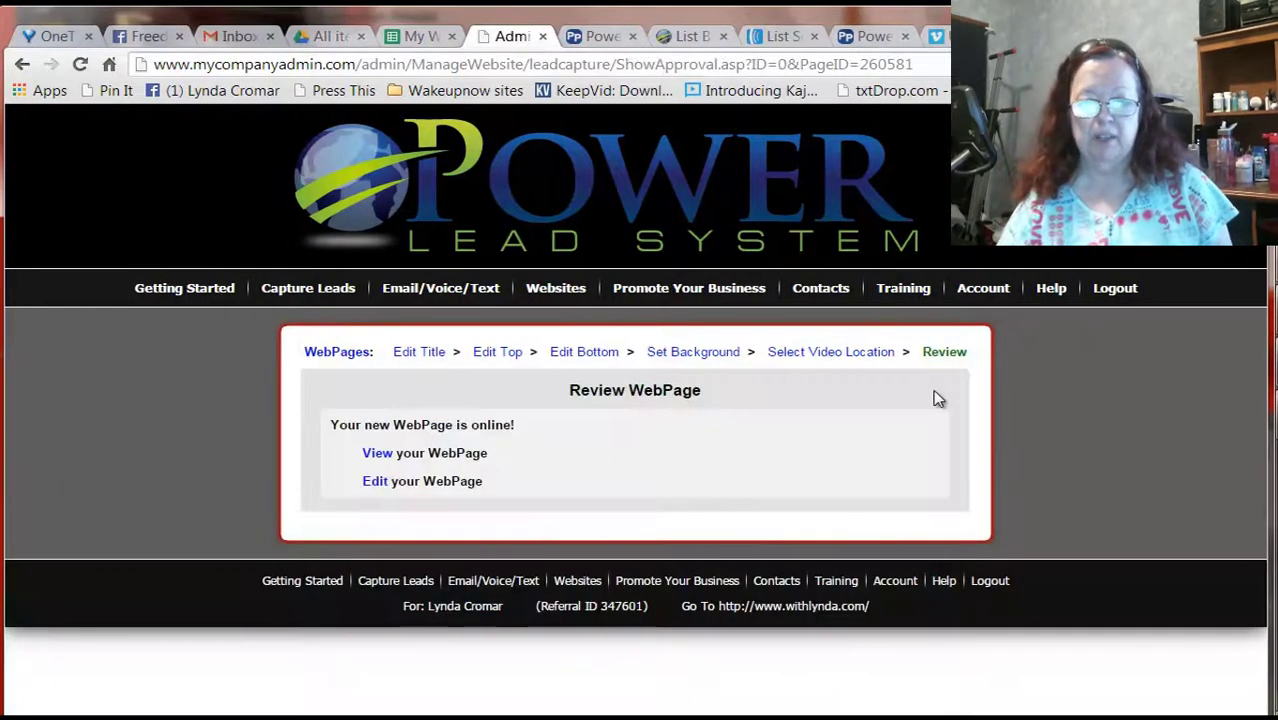
click(377, 453)
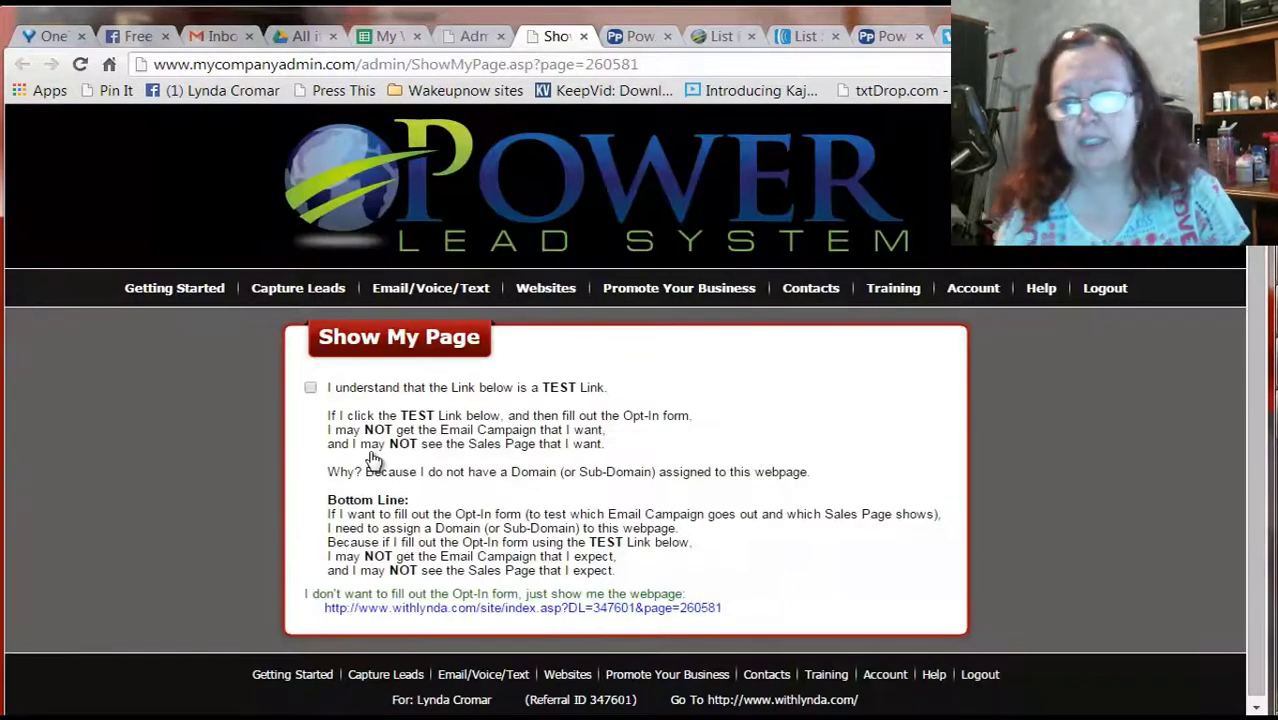
click(465, 608)
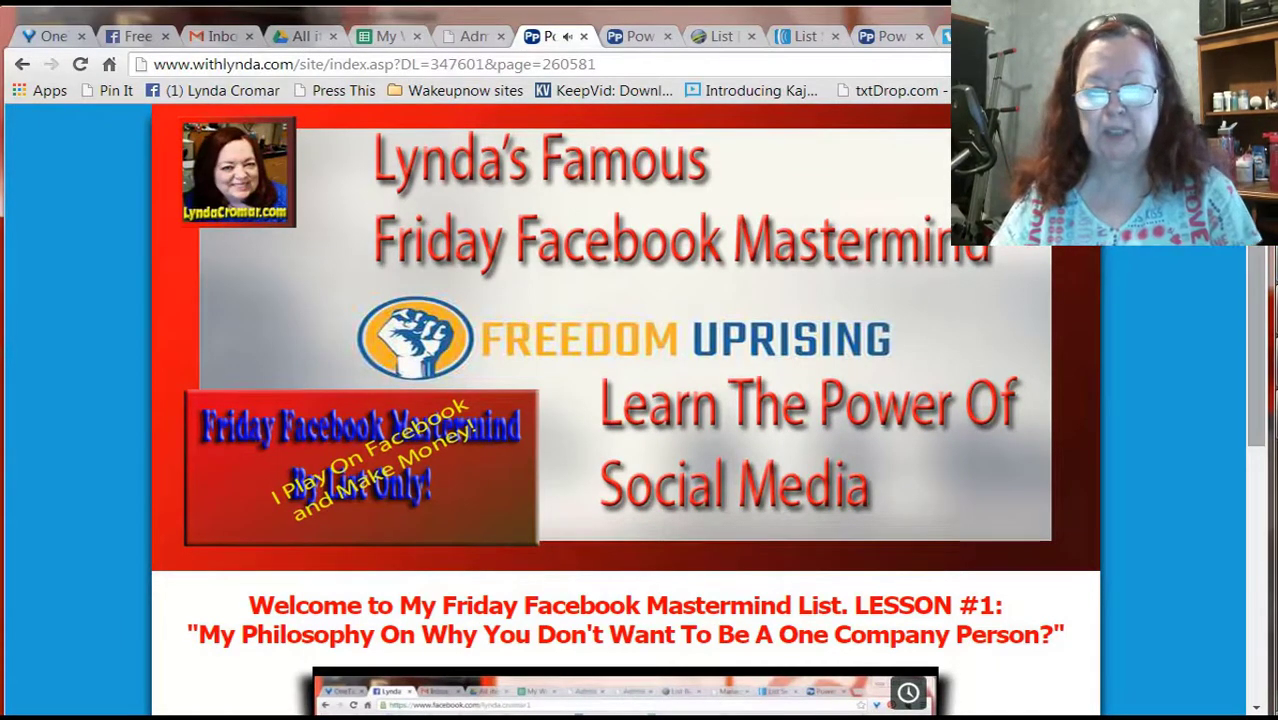
scroll(1245, 253, down, 2)
scroll(1245, 253, down, 5)
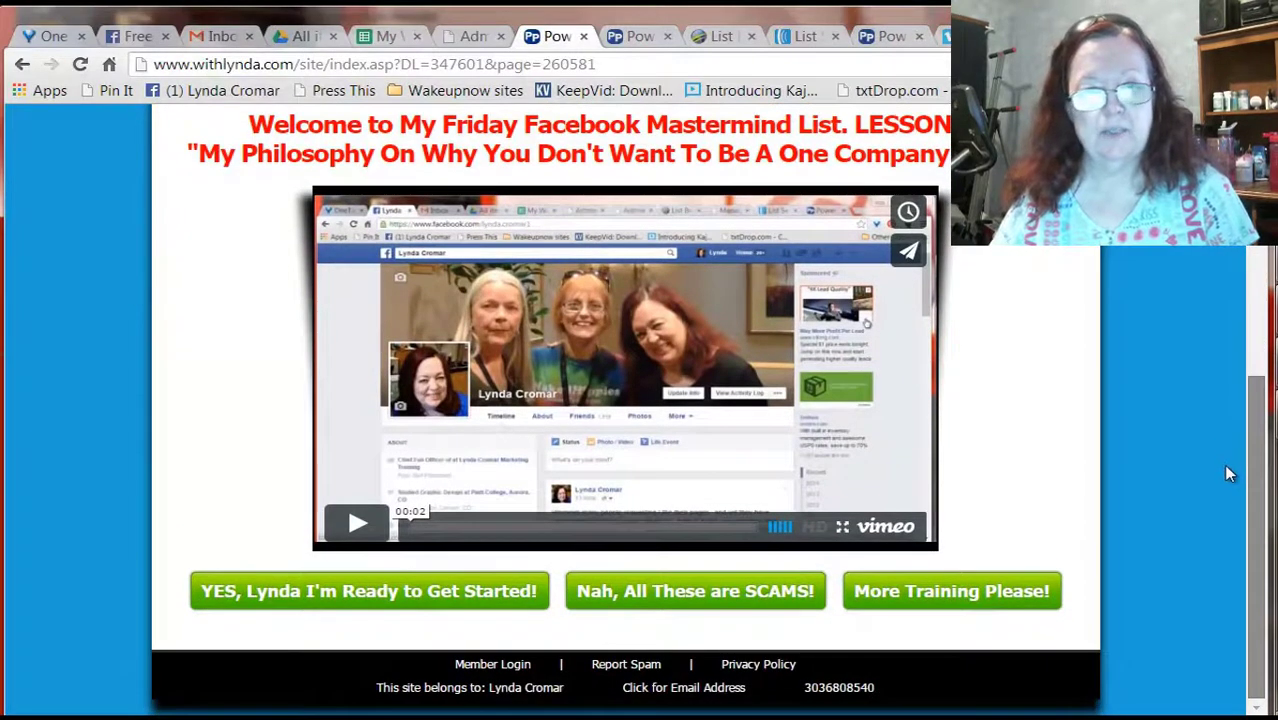
scroll(1223, 464, up, 6)
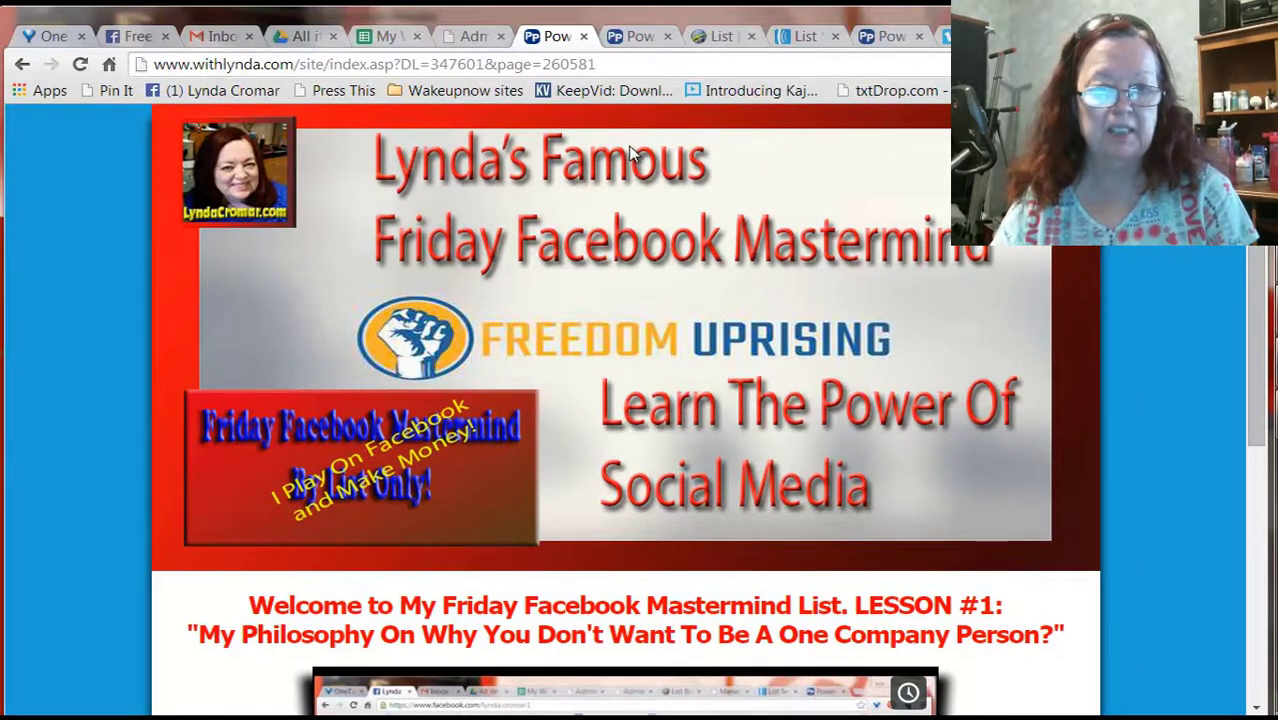
Go to Websites > Domains/SubDomains > Manage SubDomains and choose Assign for FridayFacebookTraining1
click(455, 36)
mouse_move(468, 290)
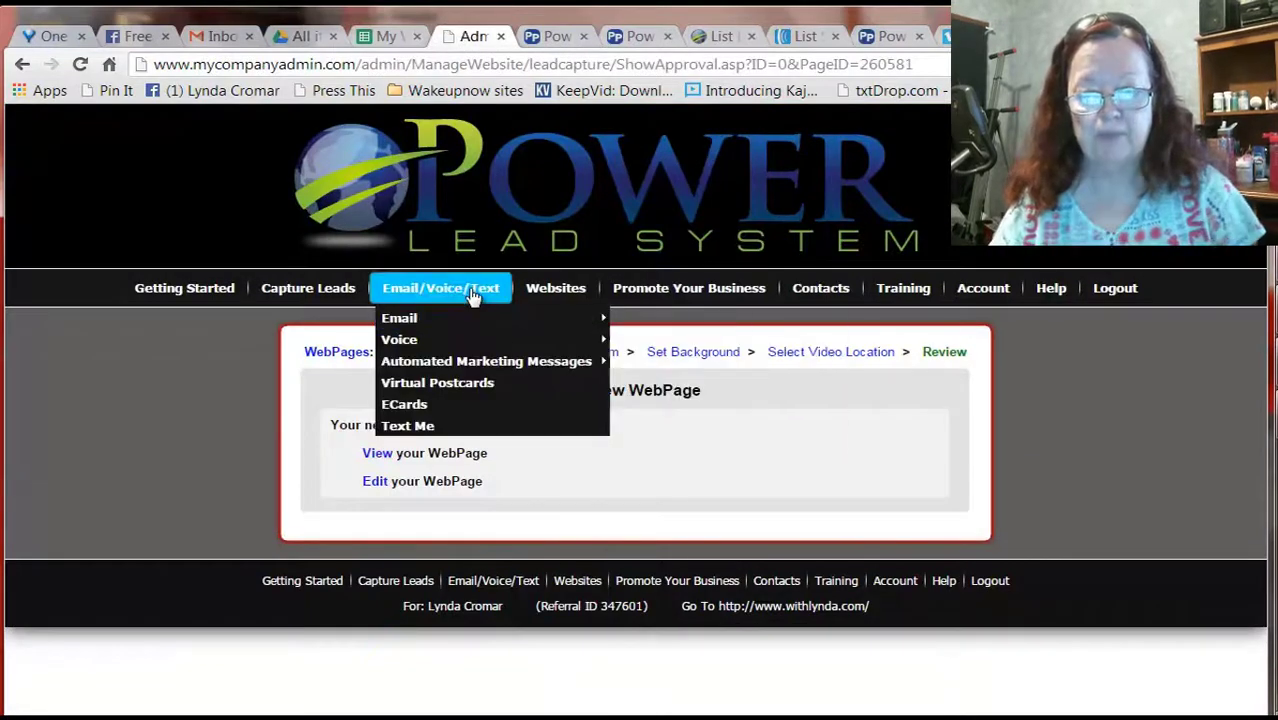
mouse_move(545, 292)
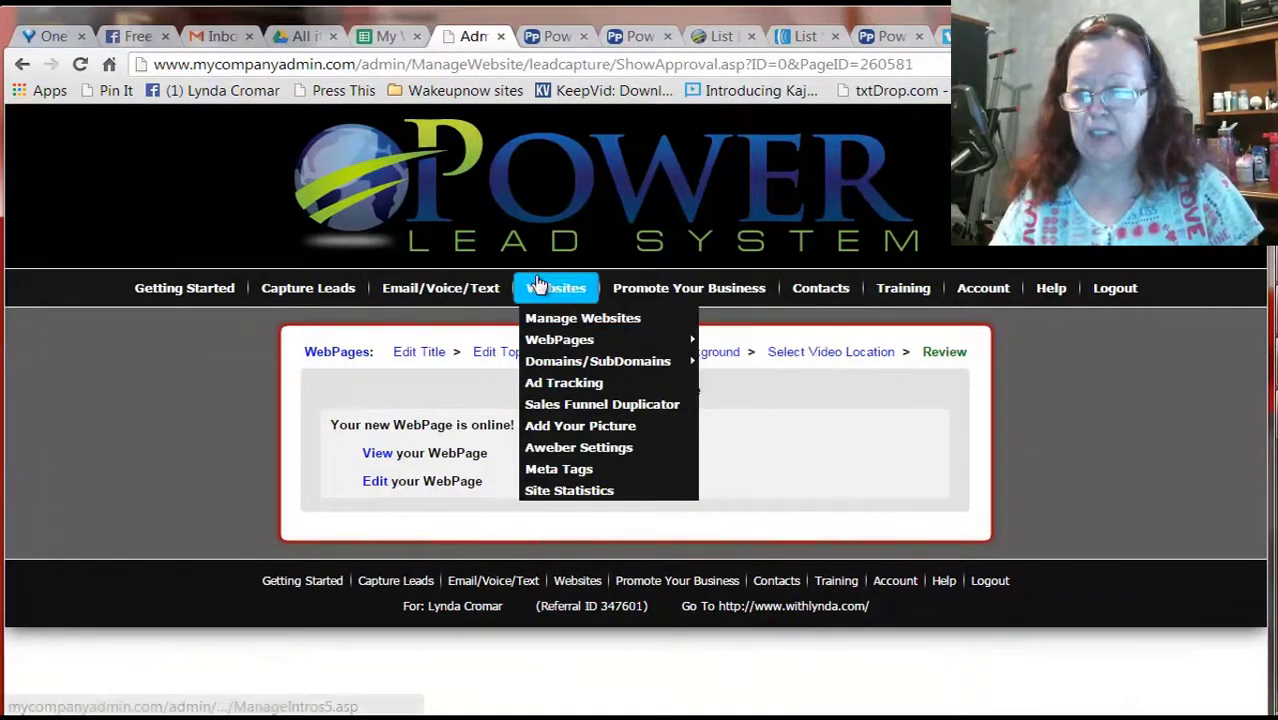
mouse_move(547, 366)
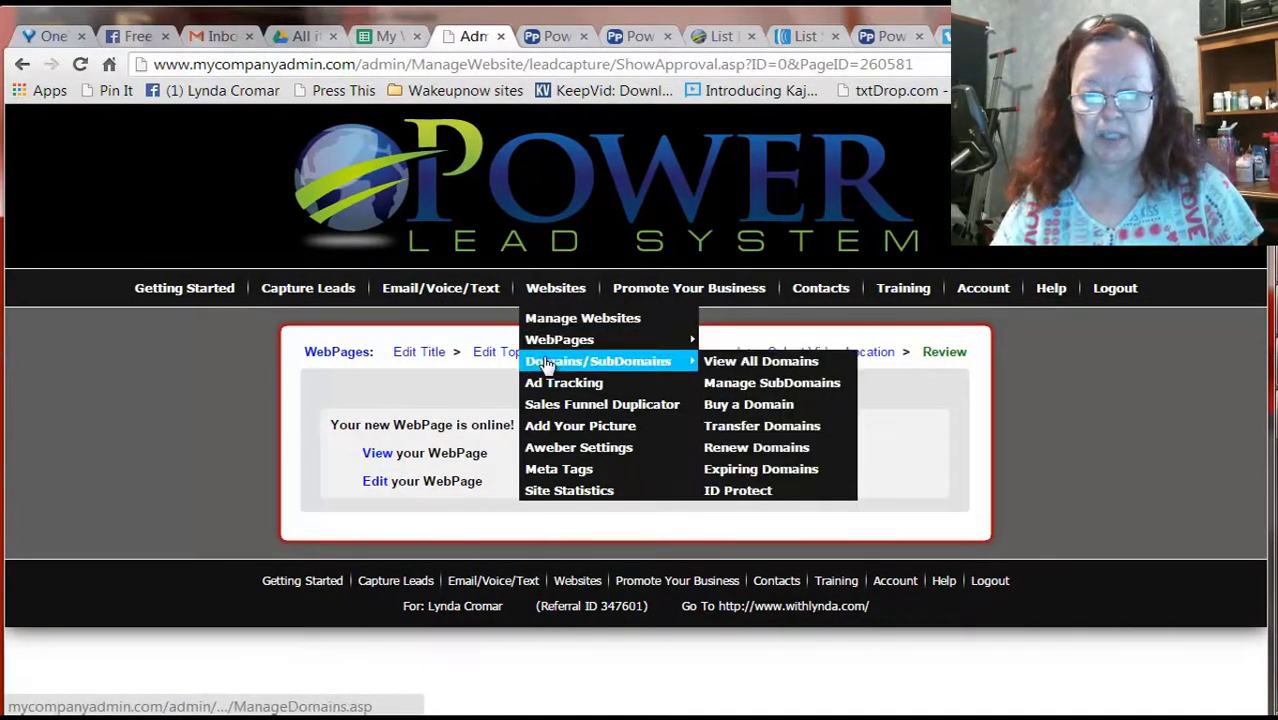
click(740, 390)
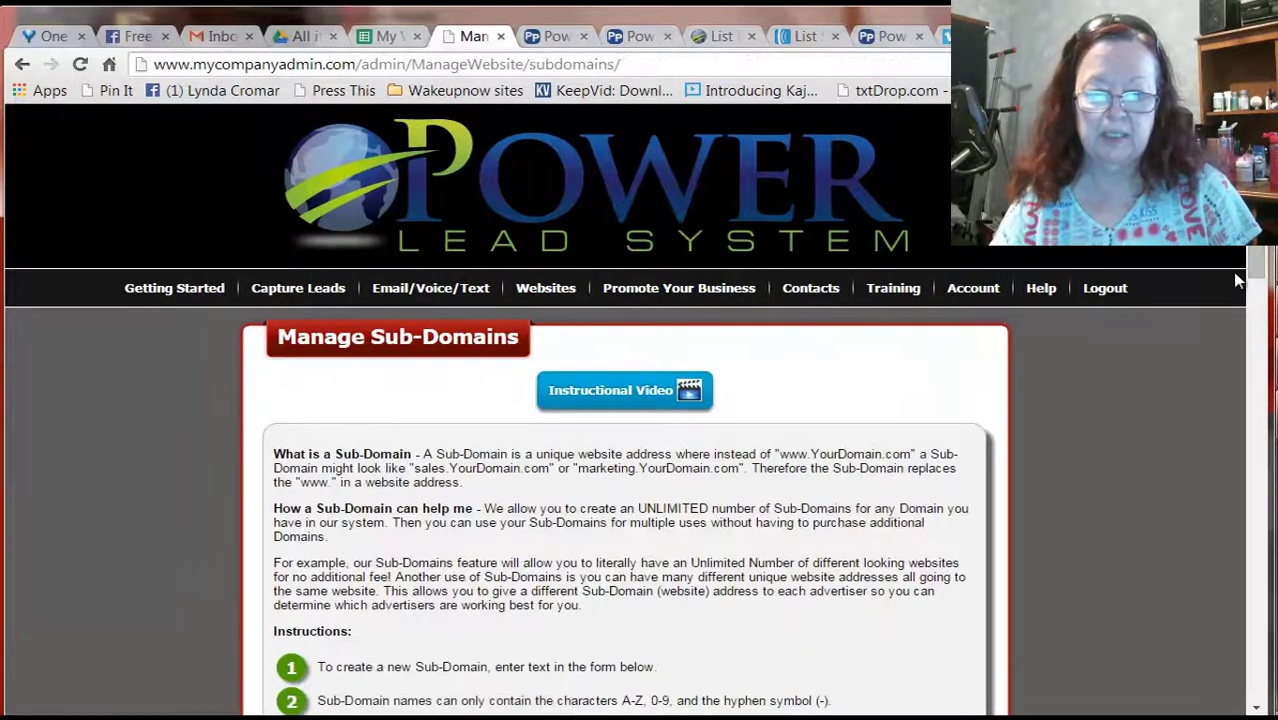
drag(1255, 253, 1266, 515)
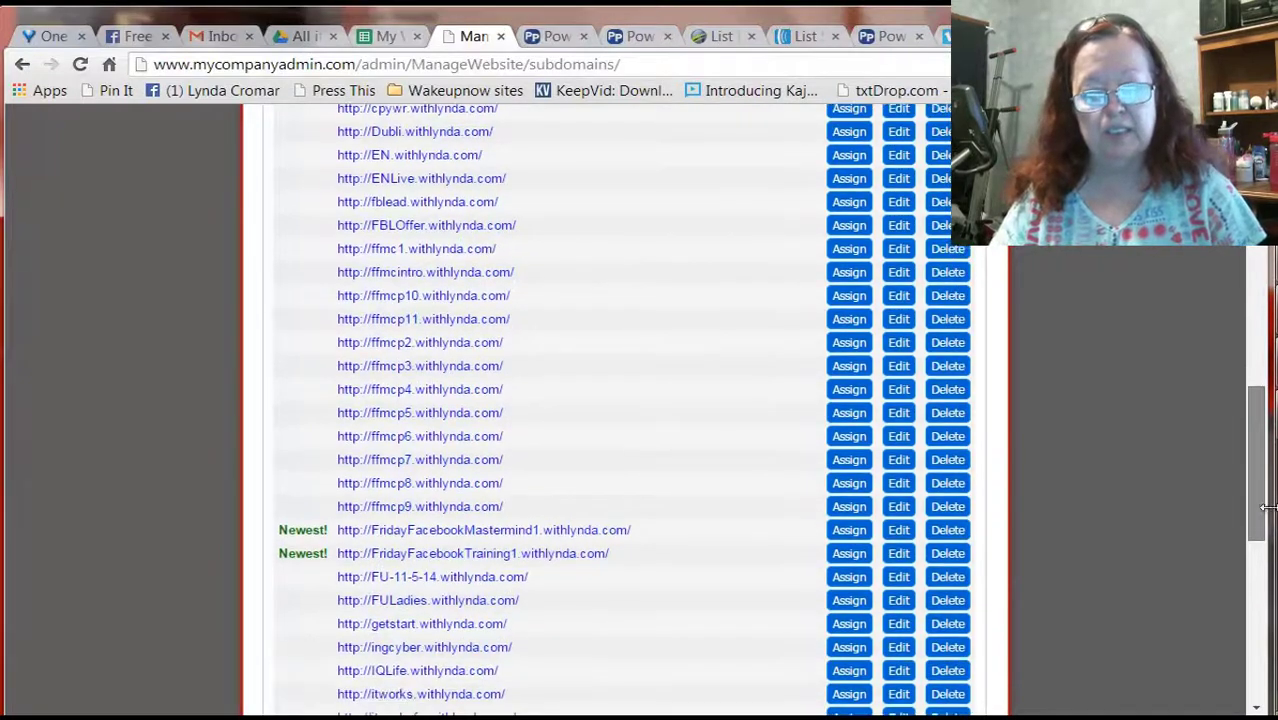
click(850, 562)
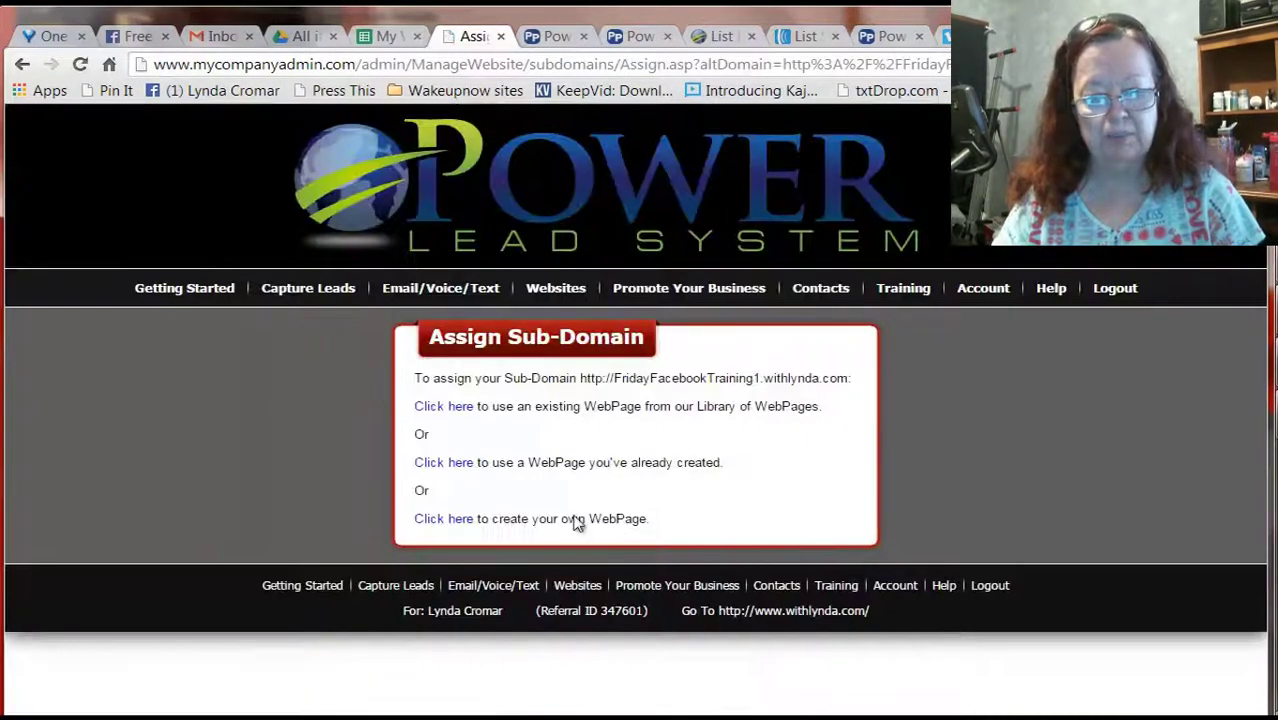
Choose Friday Facebook Mastermind Coaching Session 1 as the subdomain's landing page
click(436, 409)
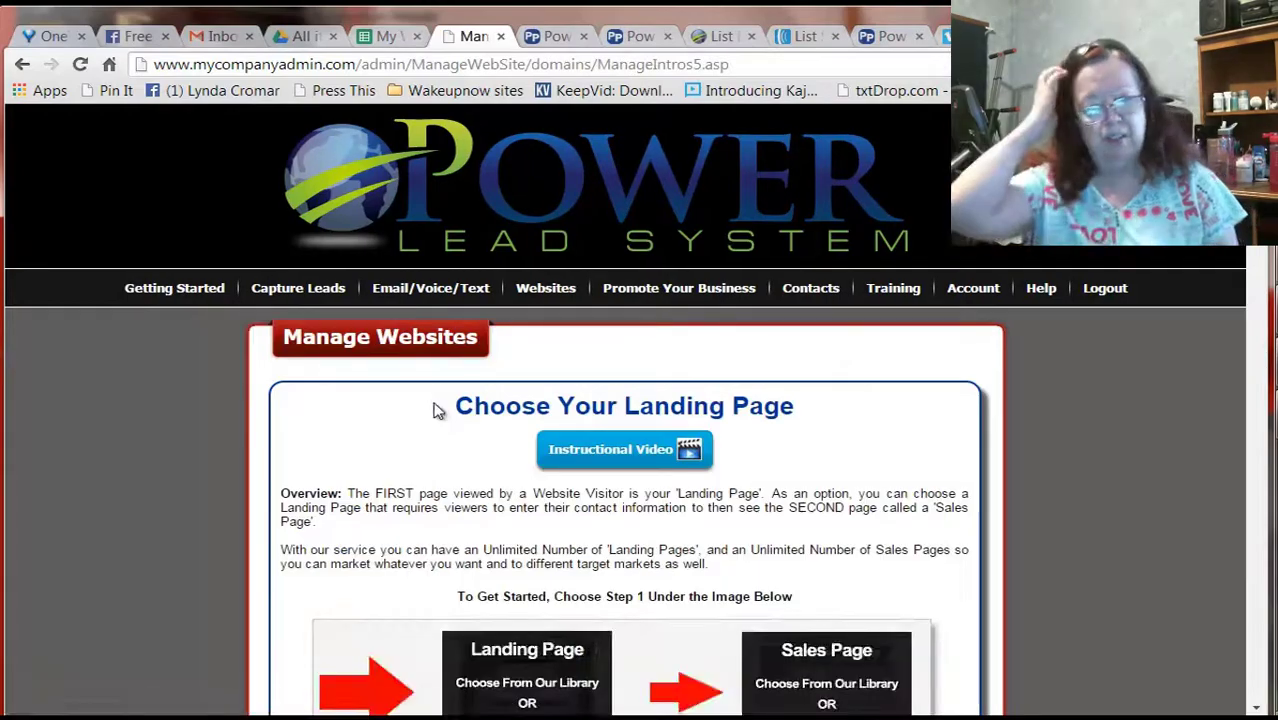
scroll(624, 450, down, 7)
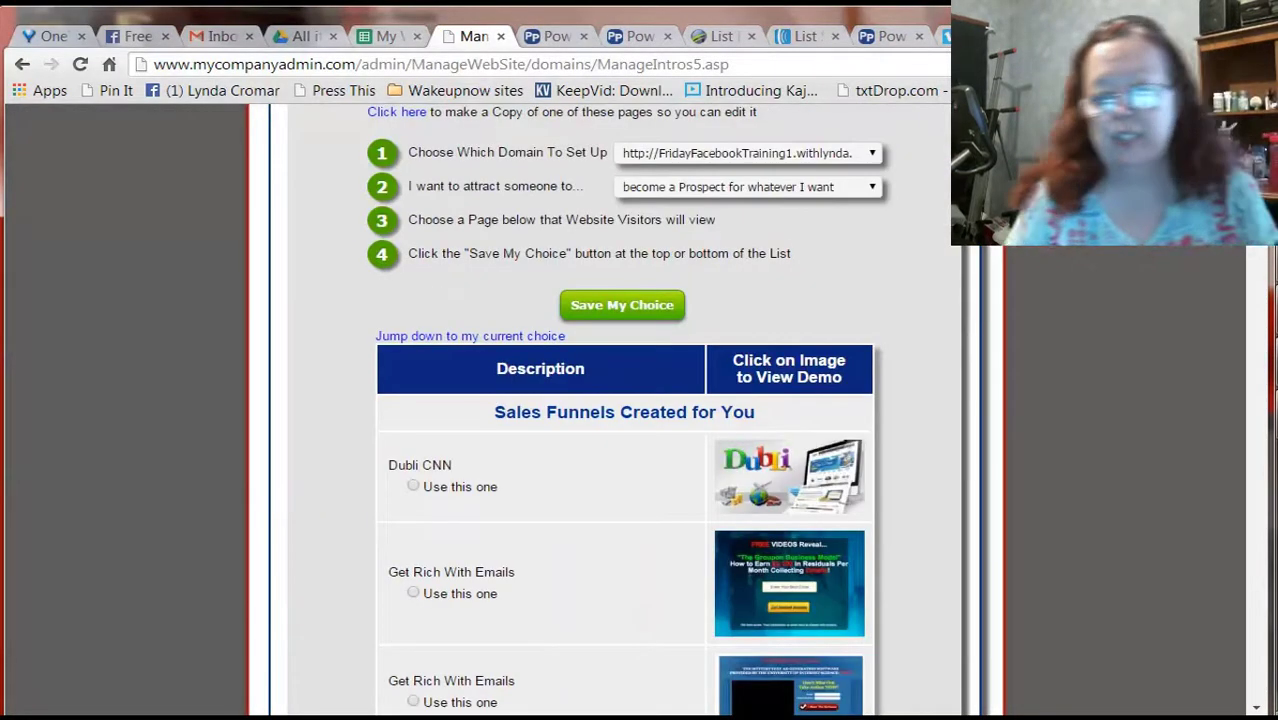
scroll(624, 410, down, 15)
drag(1243, 245, 1242, 644)
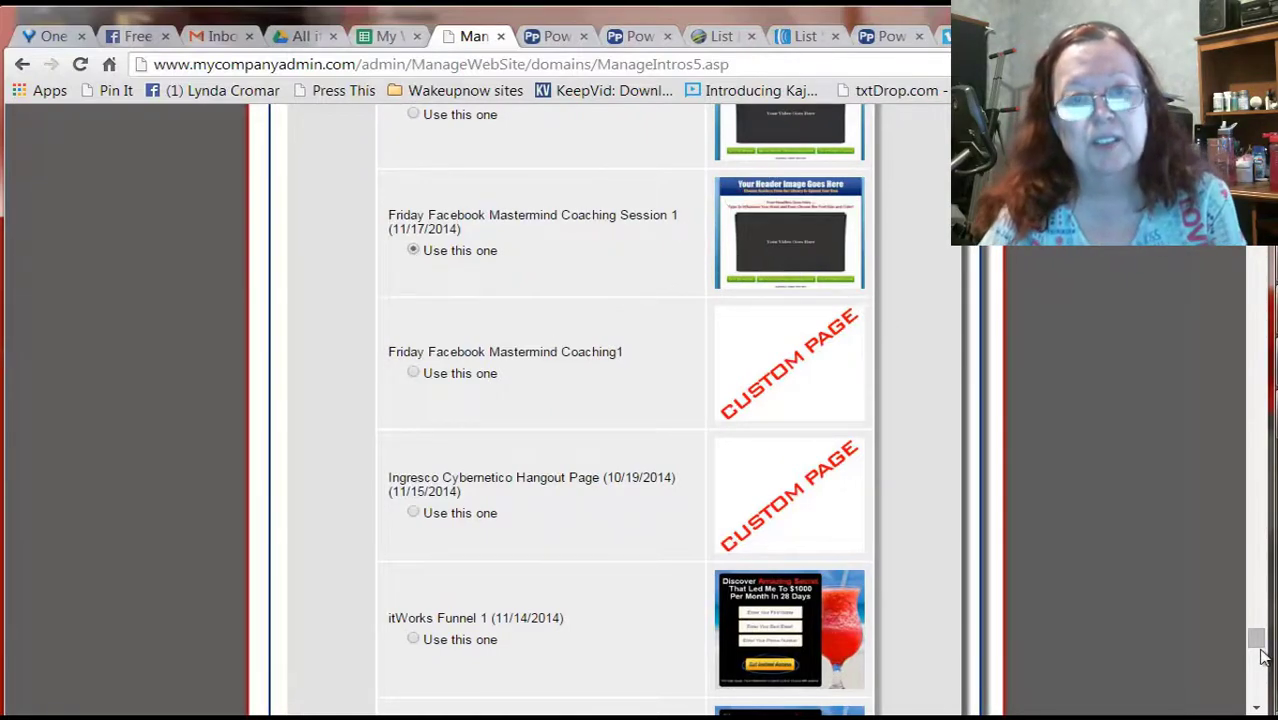
drag(1261, 650, 1261, 702)
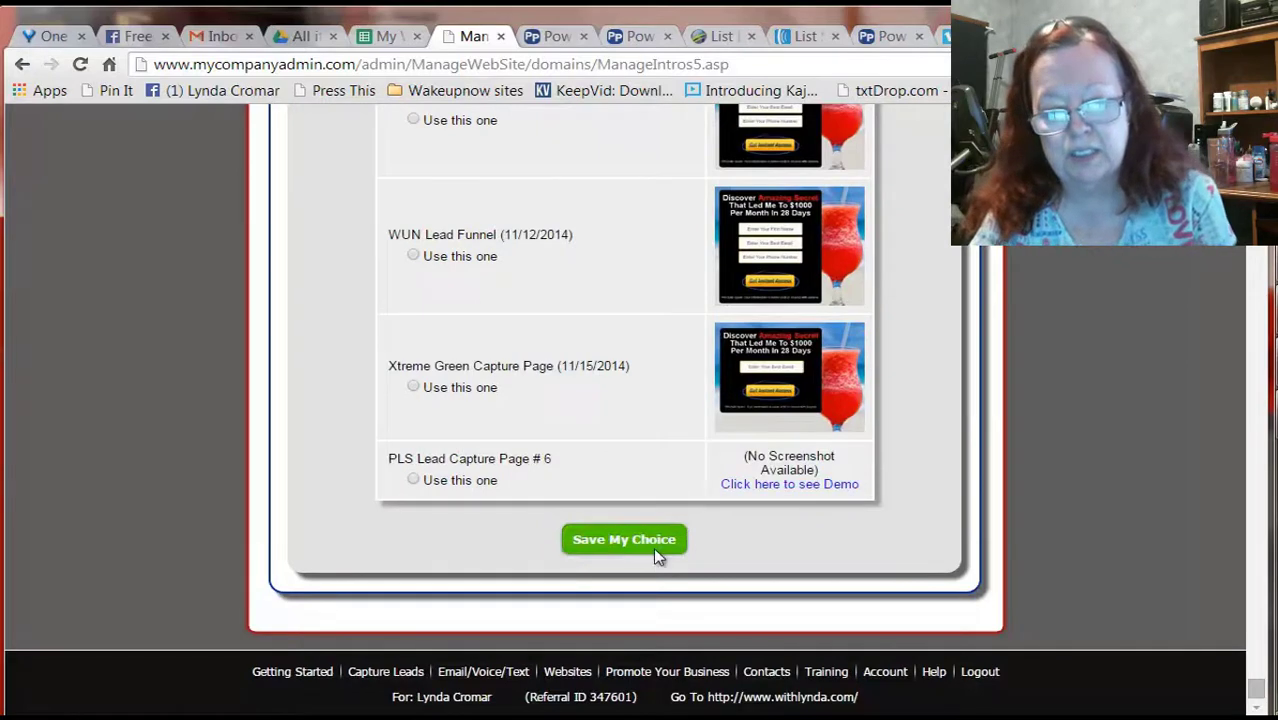
click(655, 552)
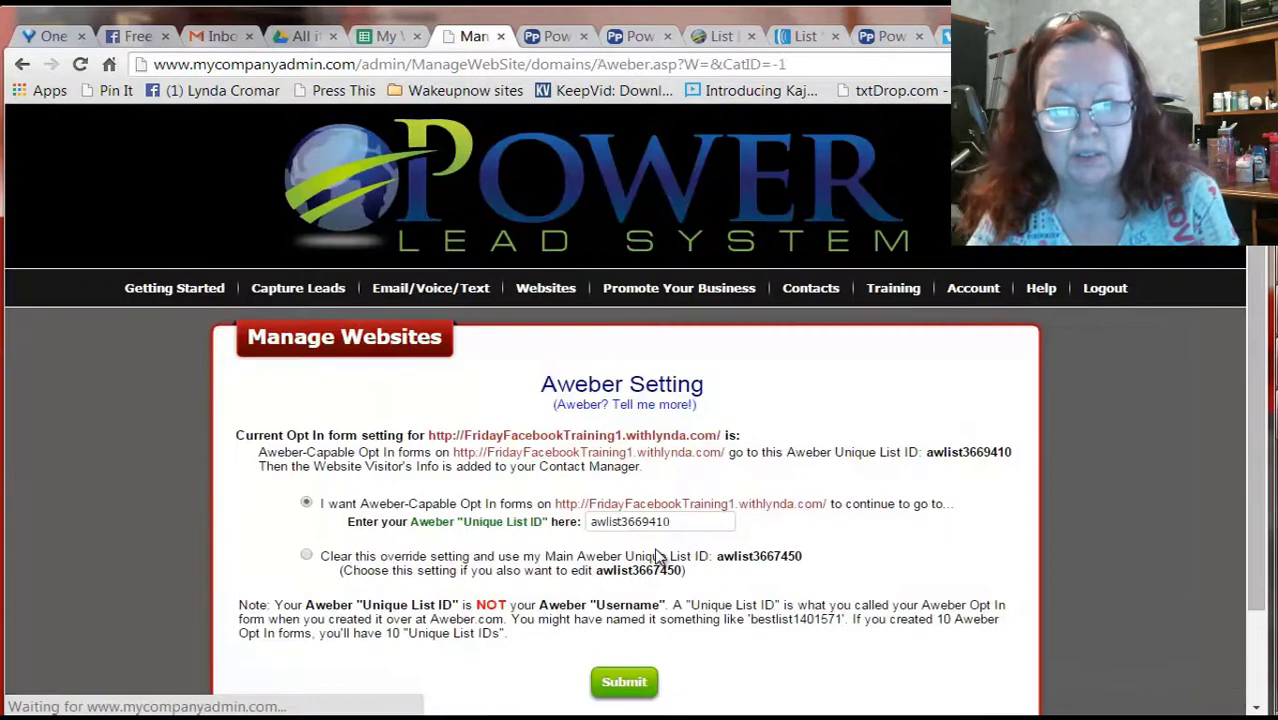
Keep the current Aweber list and save the preset default sales page
click(628, 690)
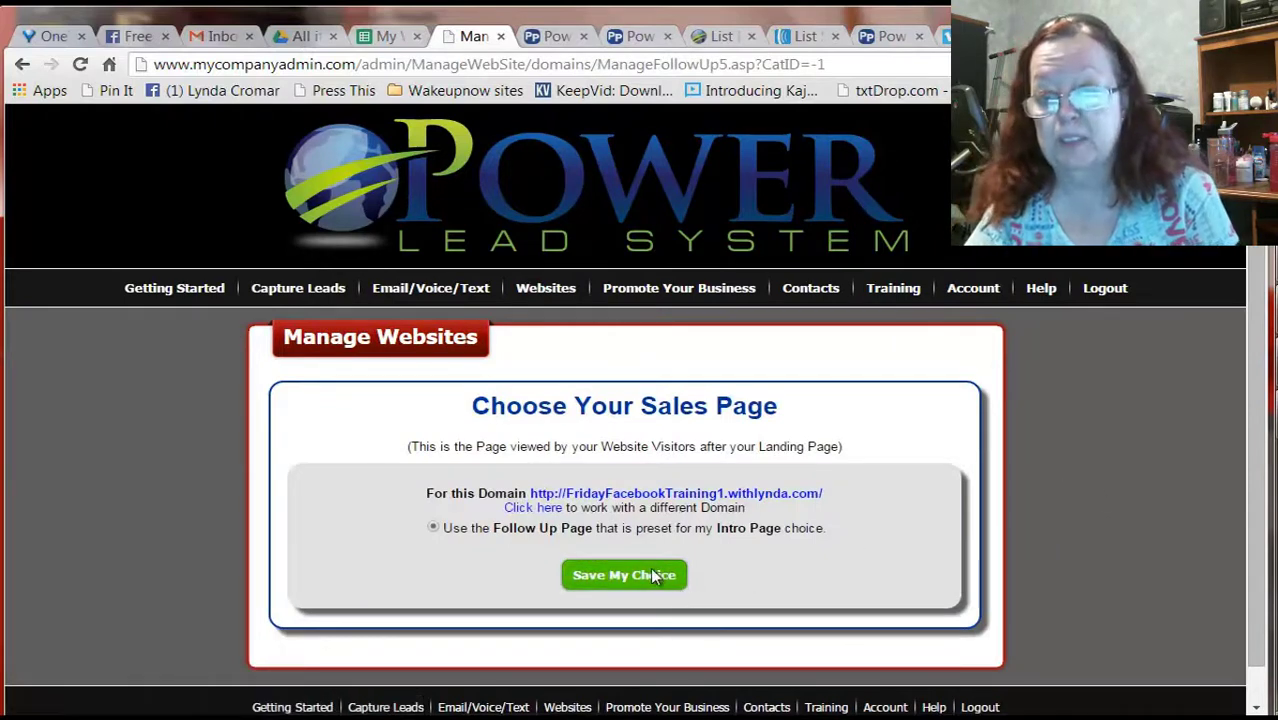
click(655, 577)
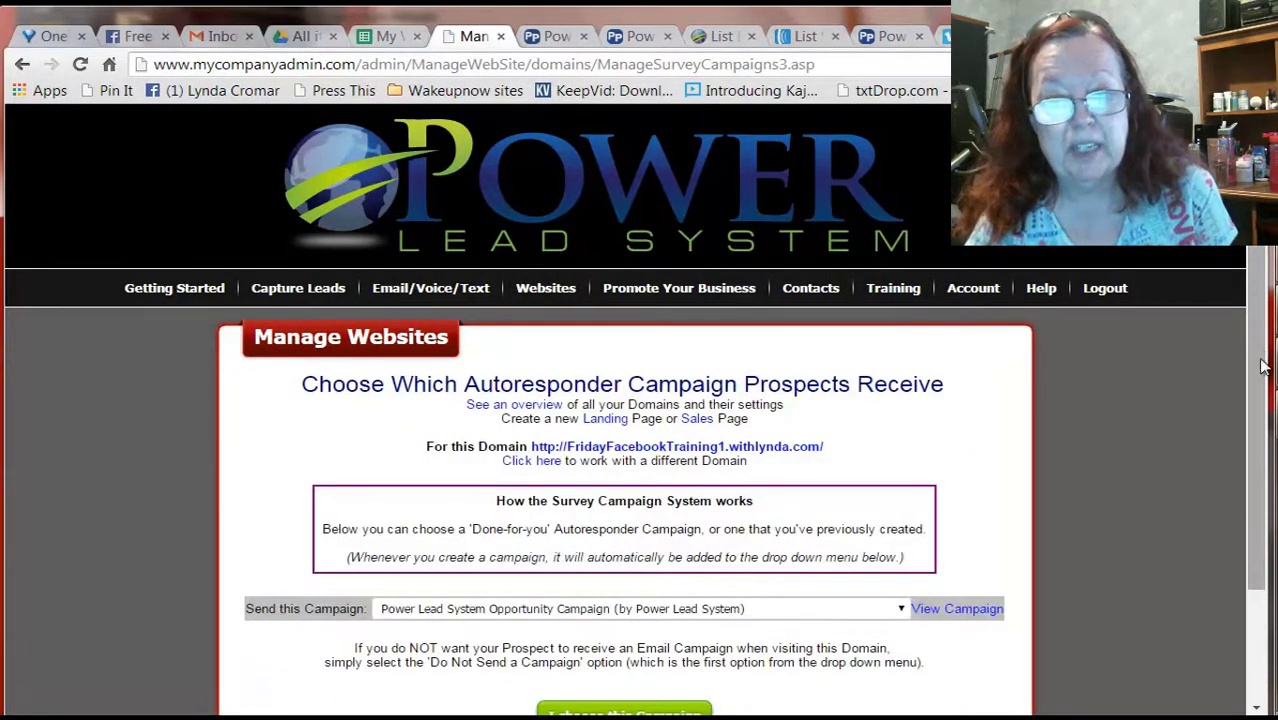
scroll(1262, 367, down, 2)
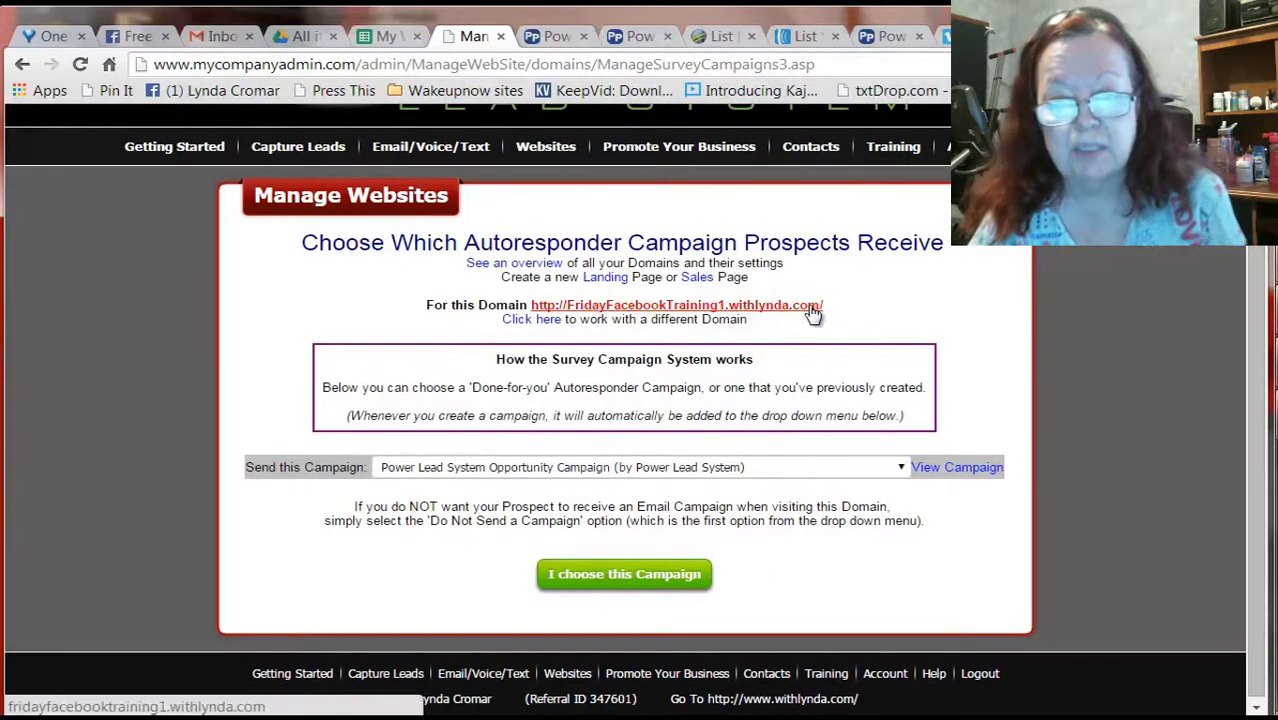
click(812, 313)
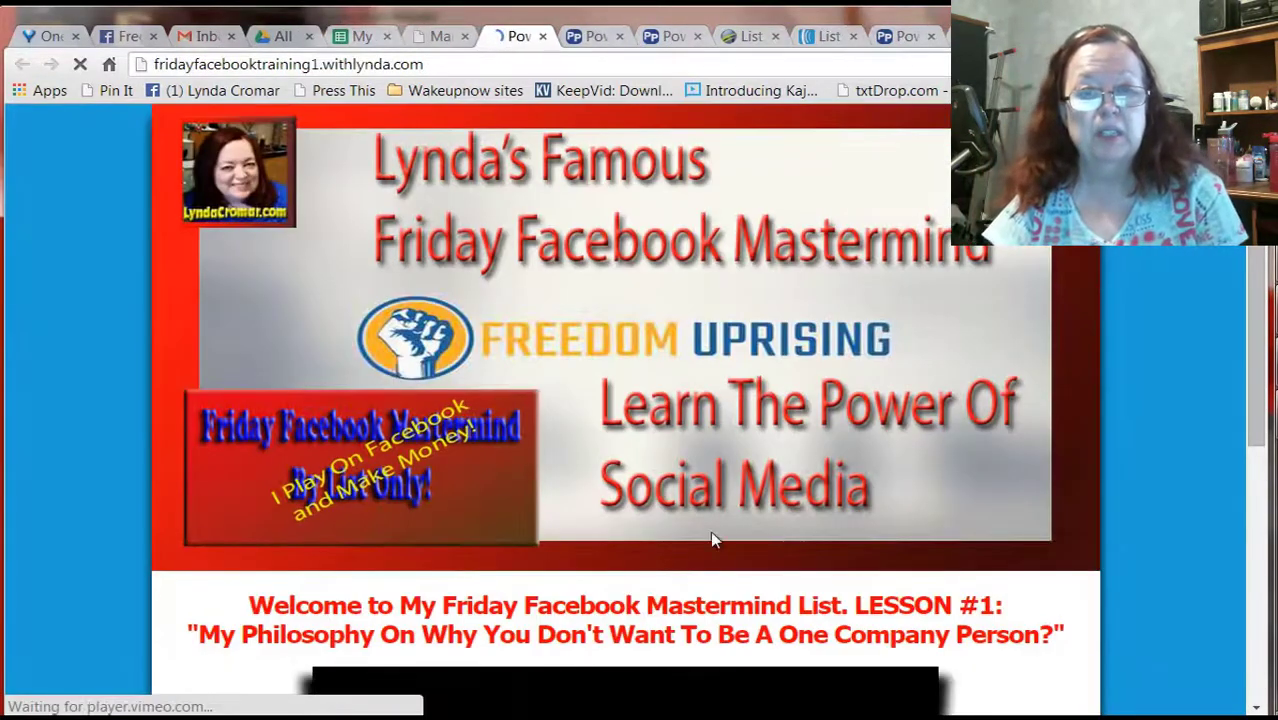
scroll(712, 540, down, 2)
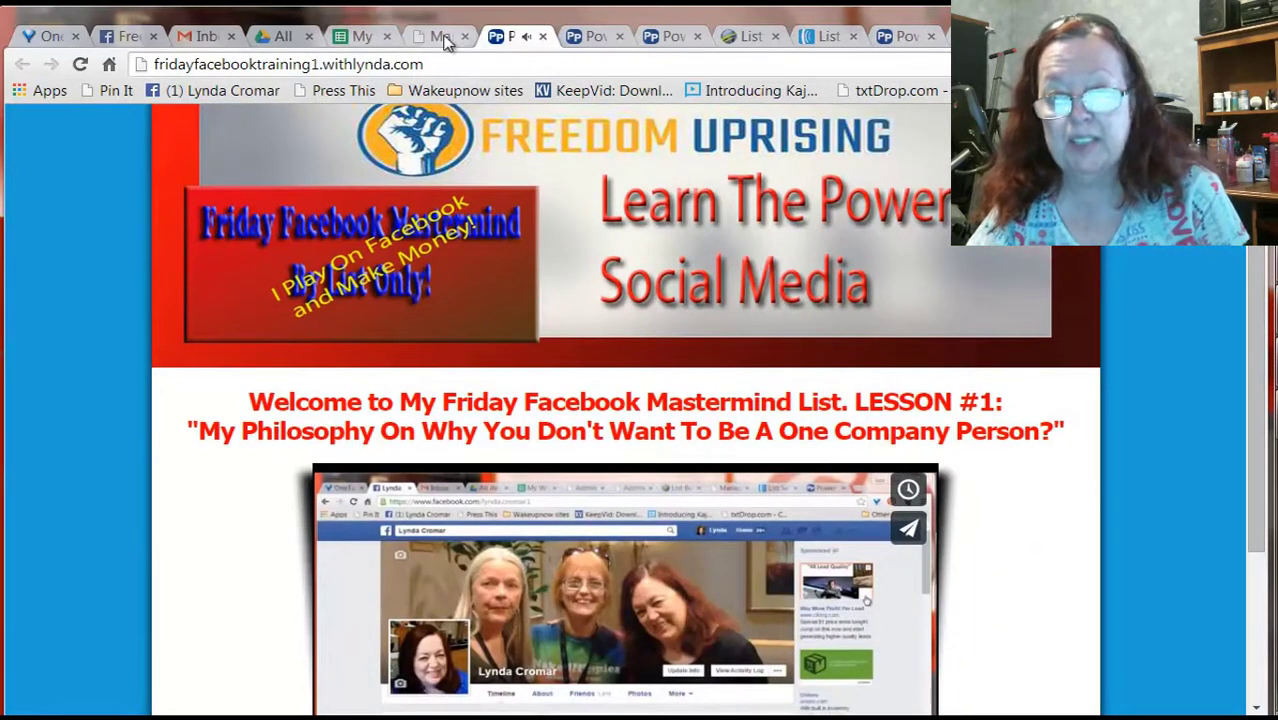
click(440, 36)
mouse_move(657, 180)
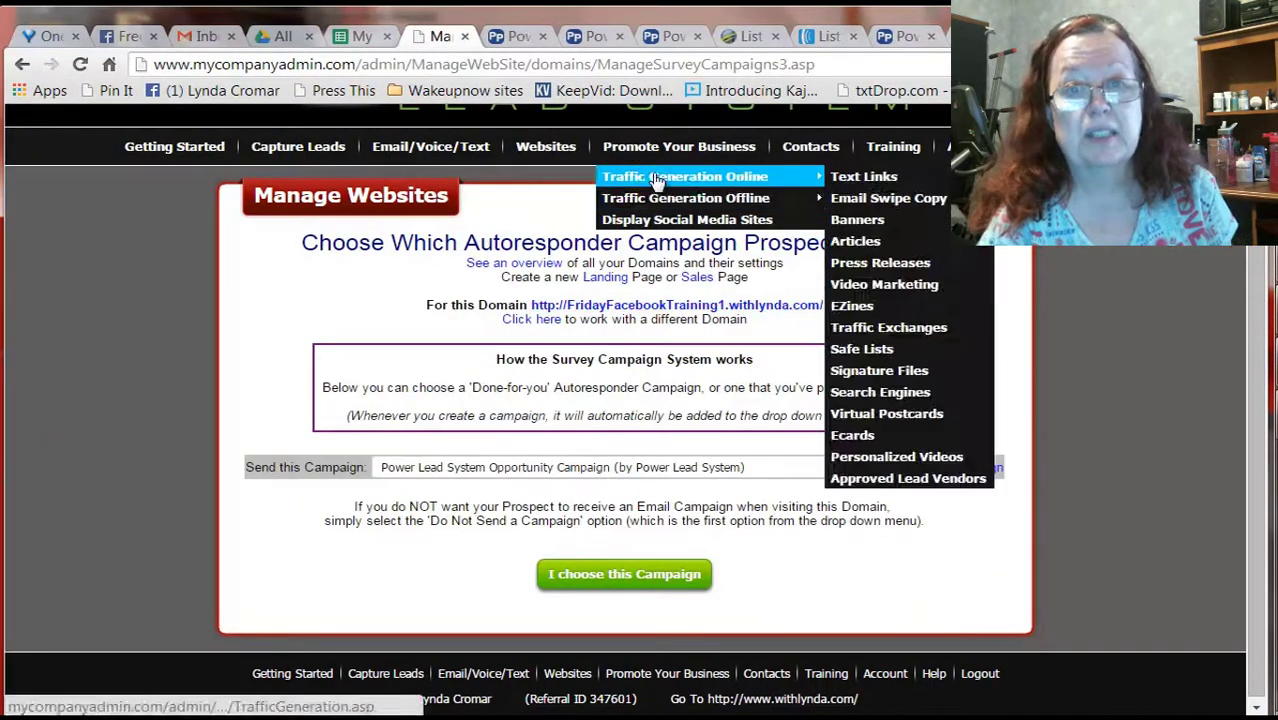